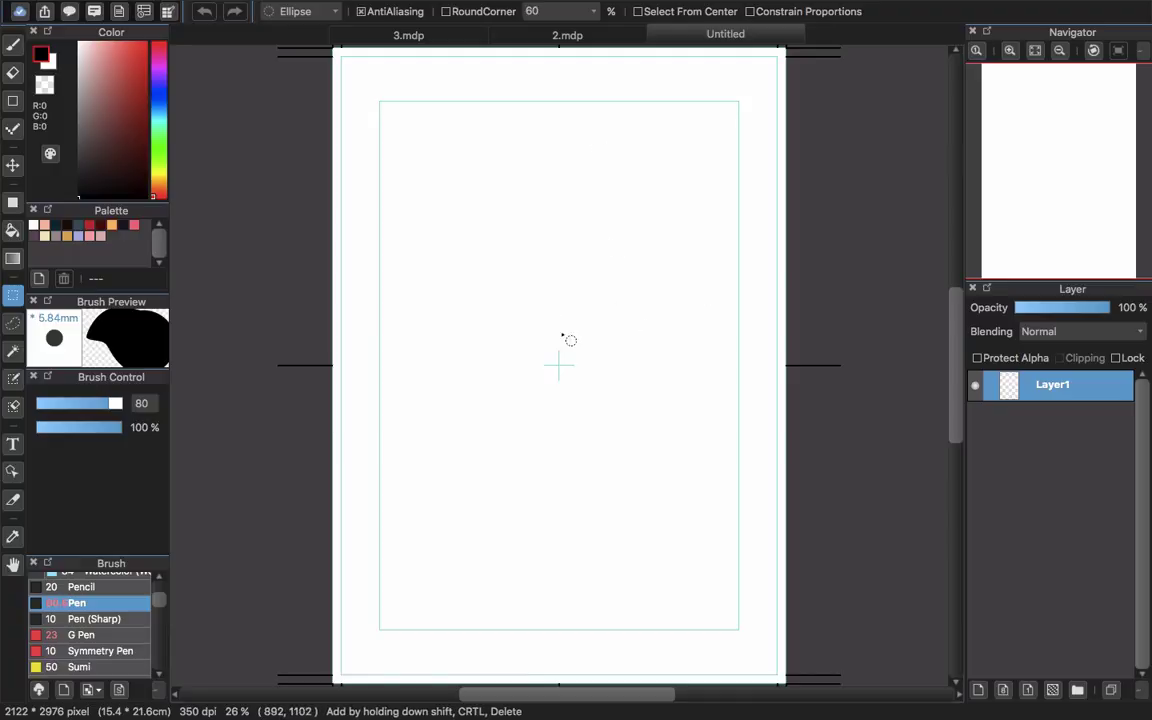
Switch to the Brush tool and bring up the speech-balloon Material panel
{"action": "key", "text": "b"}
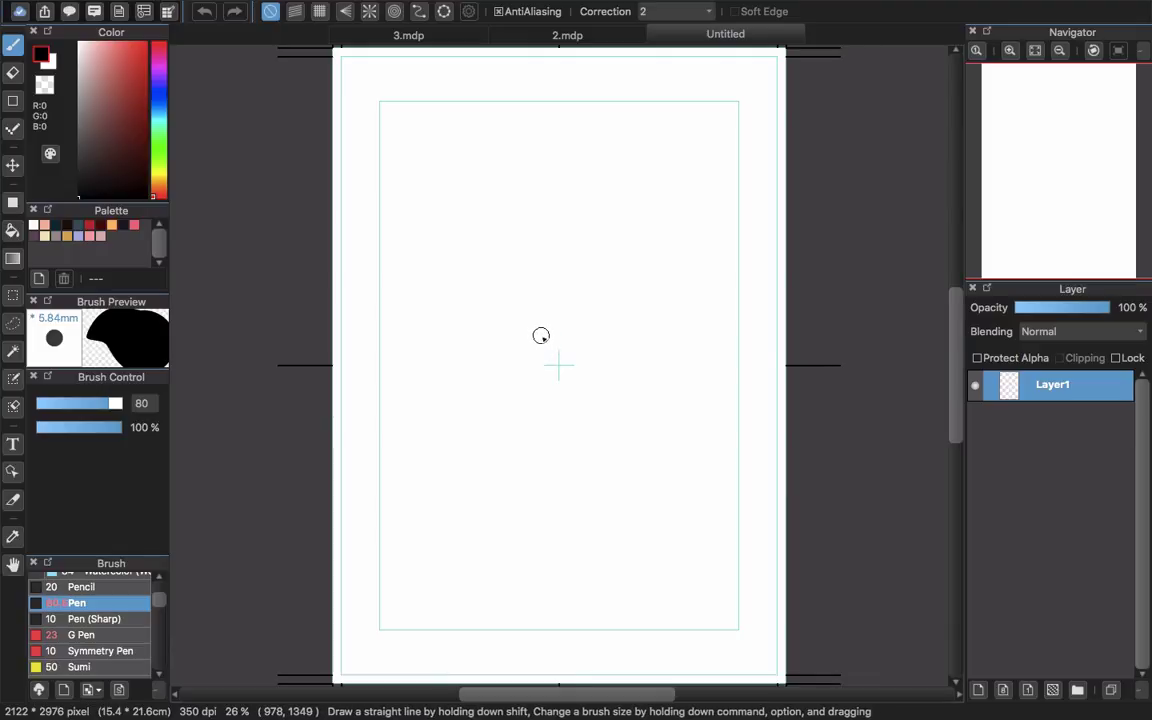
{"action": "left_click", "coordinate": [69, 11]}
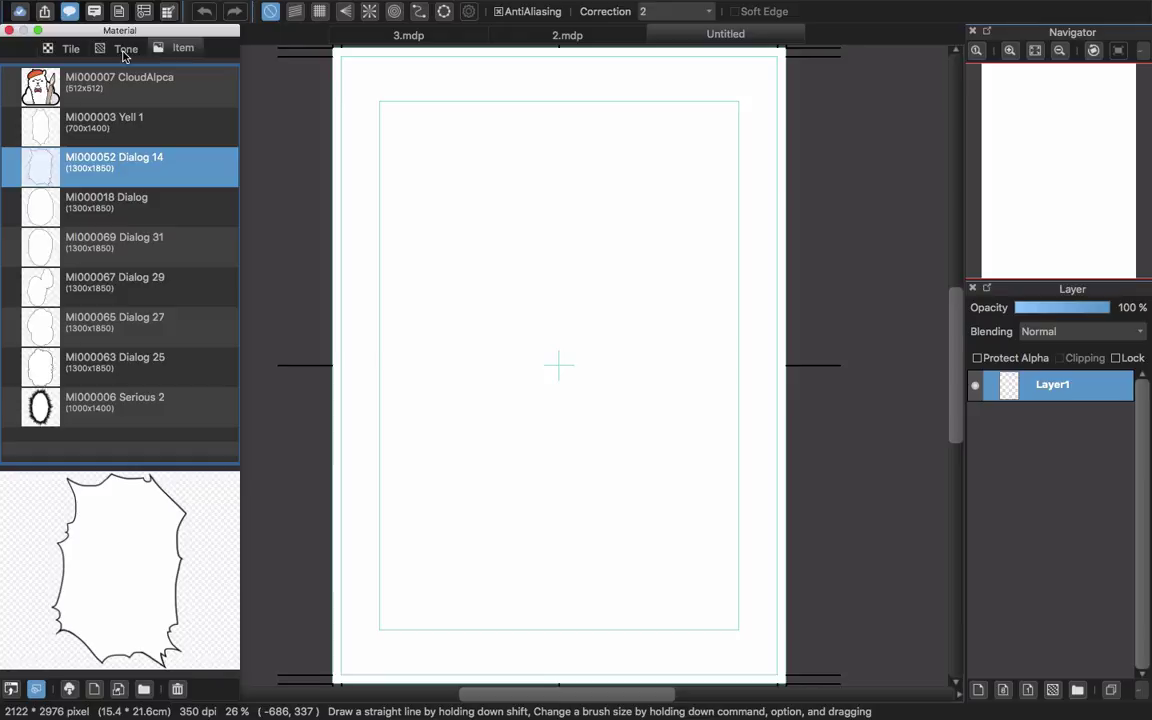
{"action": "left_click", "coordinate": [178, 50]}
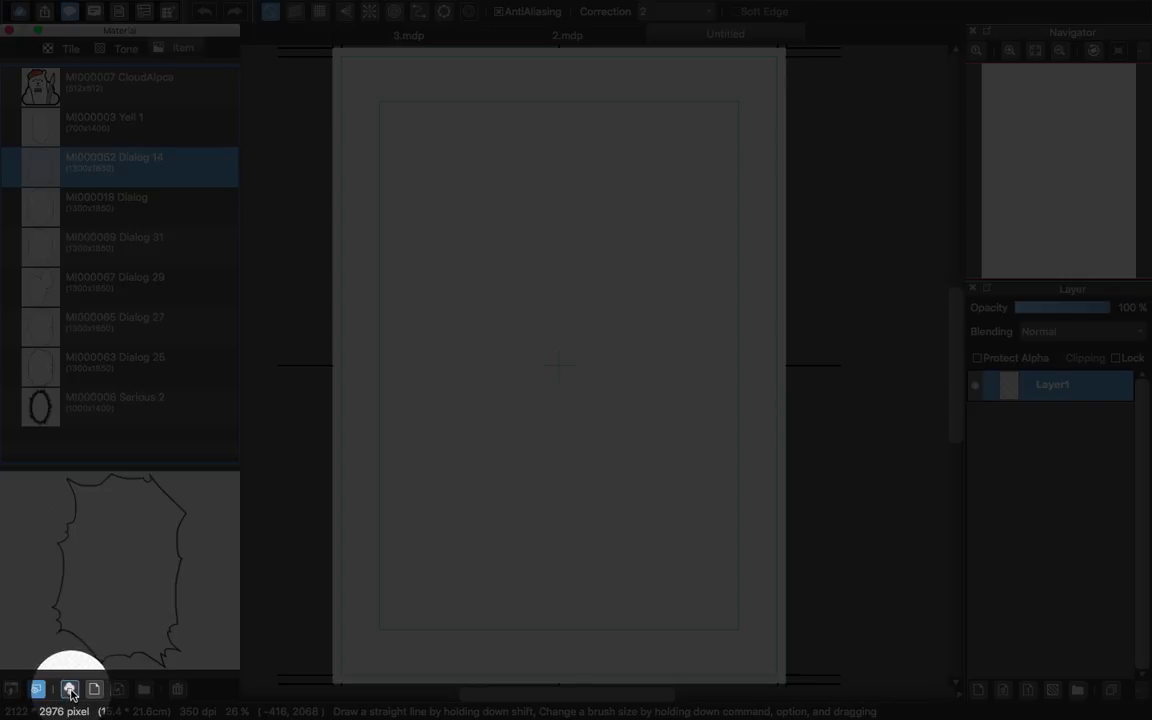
Find the dashed Whisper 4 balloon in Cloud Materials and stock it to My List
{"action": "left_click", "coordinate": [70, 690]}
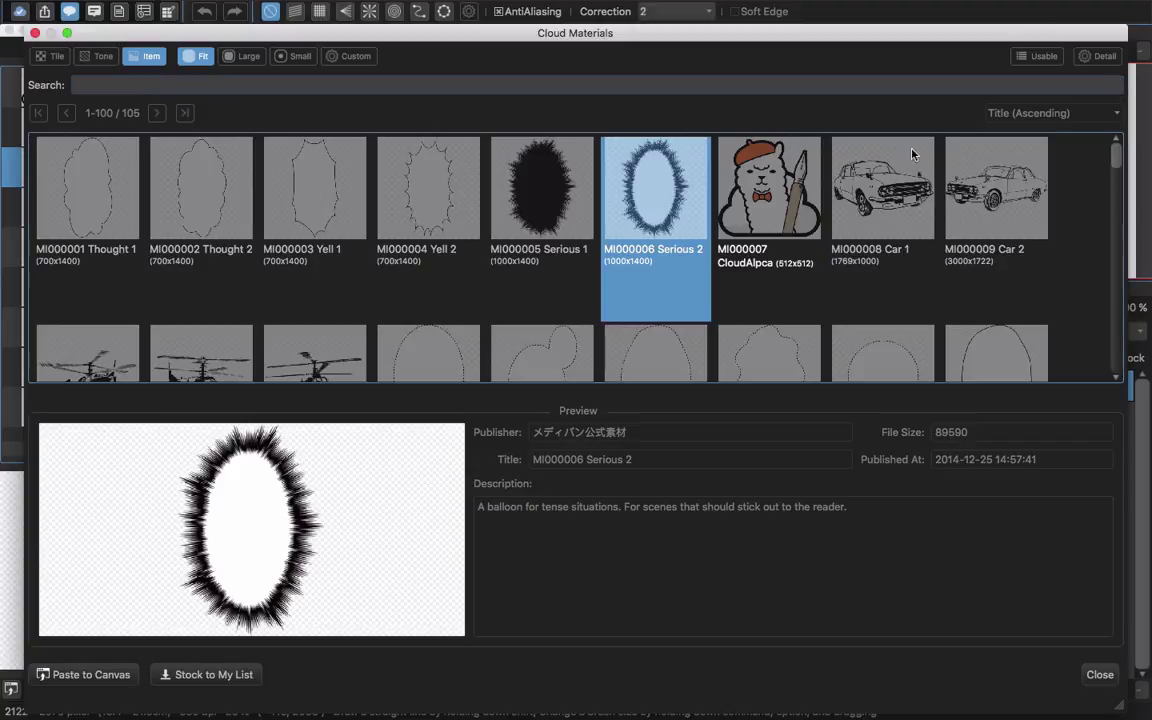
{"action": "left_click", "coordinate": [1070, 260]}
{"action": "left_click_drag", "start_coordinate": [1113, 231], "coordinate": [1111, 317]}
{"action": "scroll", "coordinate": [1111, 317], "scroll_direction": "up", "scroll_amount": 10}
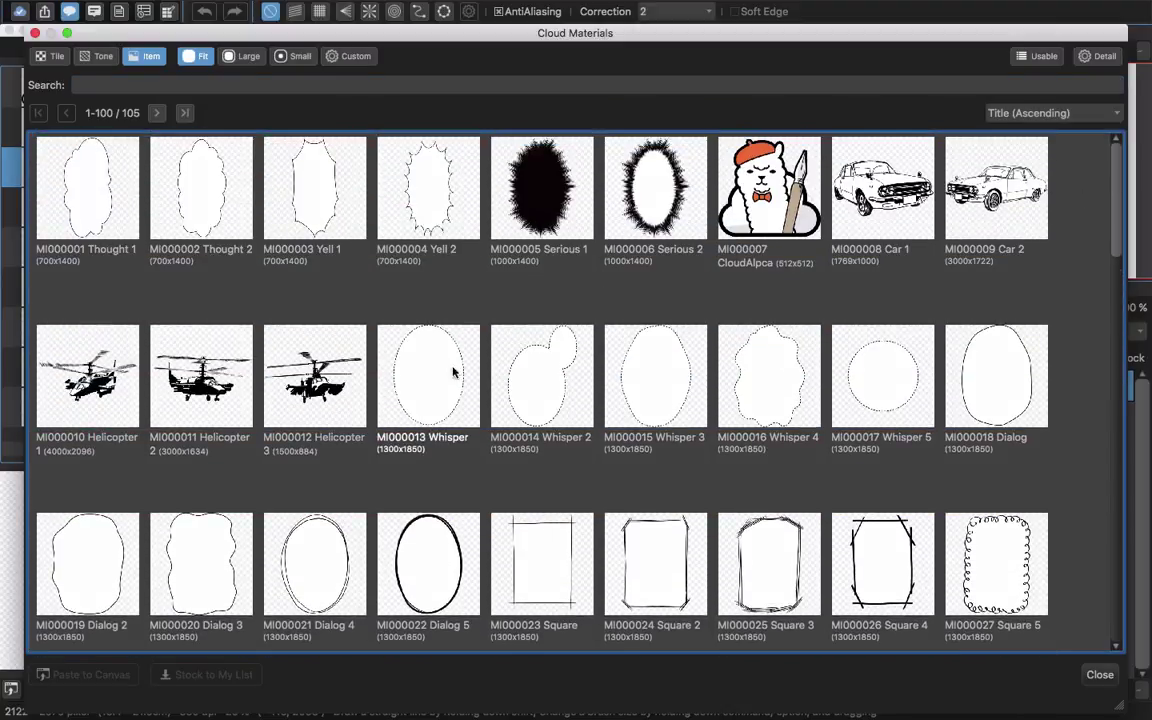
{"action": "left_click", "coordinate": [778, 378]}
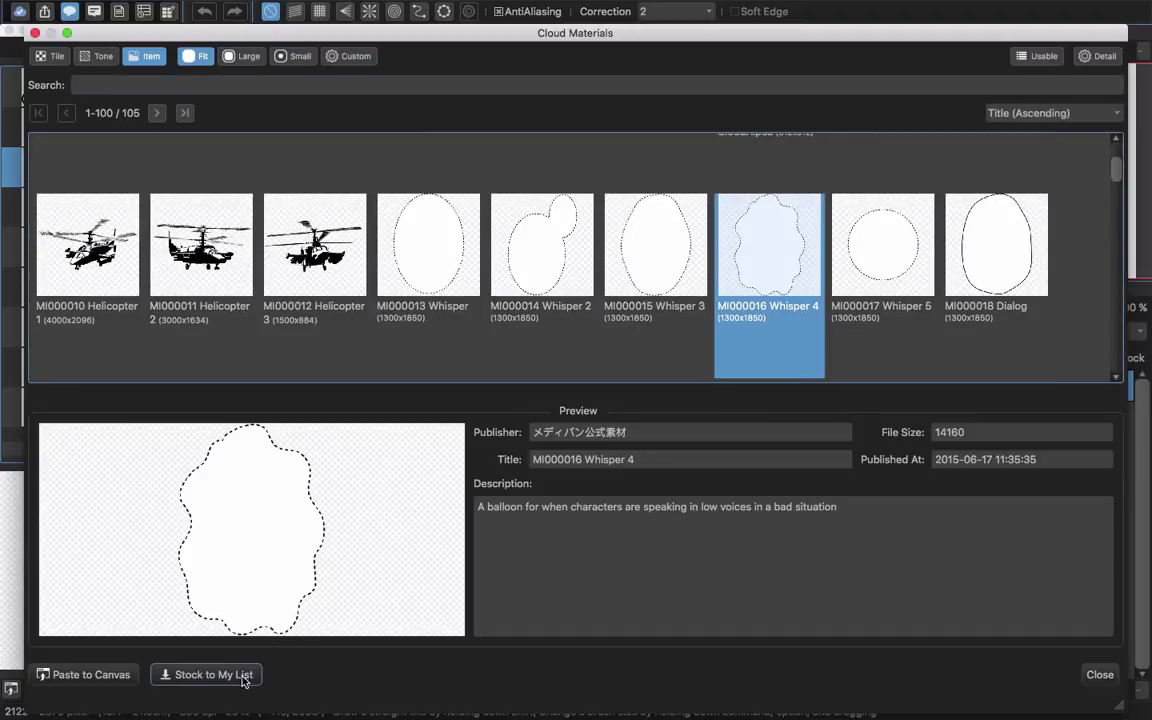
{"action": "left_click", "coordinate": [240, 682]}
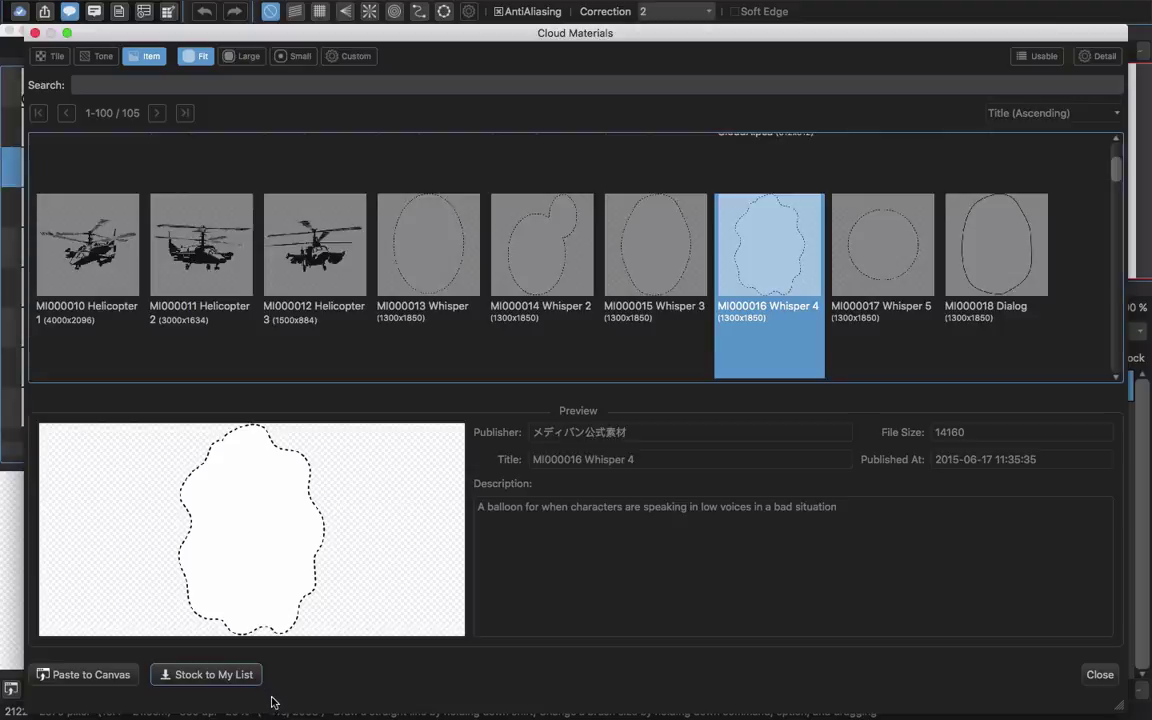
{"action": "left_click", "coordinate": [1098, 679]}
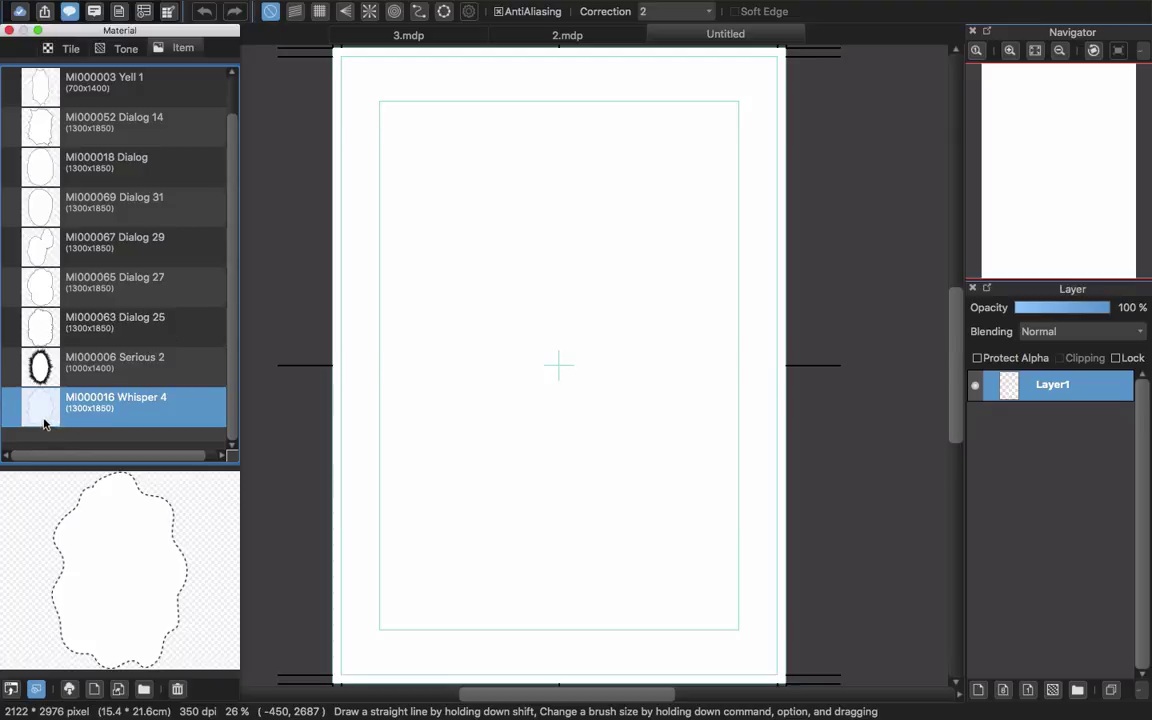
{"action": "left_click_drag", "start_coordinate": [54, 417], "coordinate": [510, 378]}
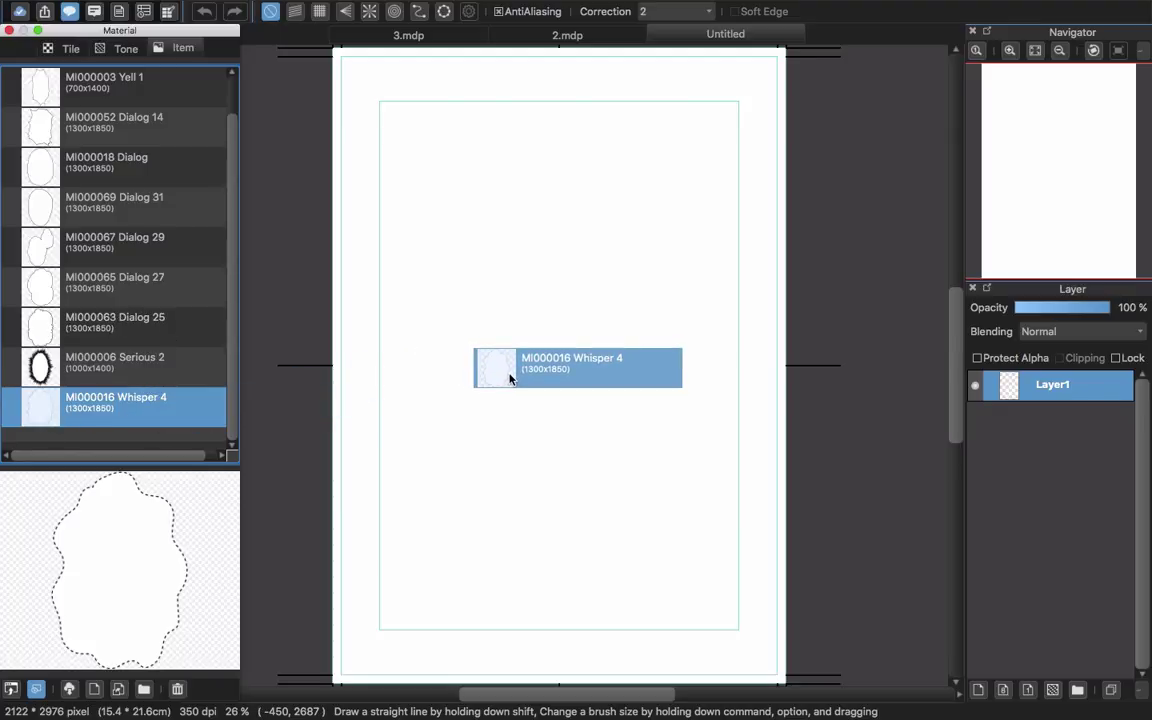
{"action": "left_click_drag", "start_coordinate": [510, 378], "coordinate": [510, 378]}
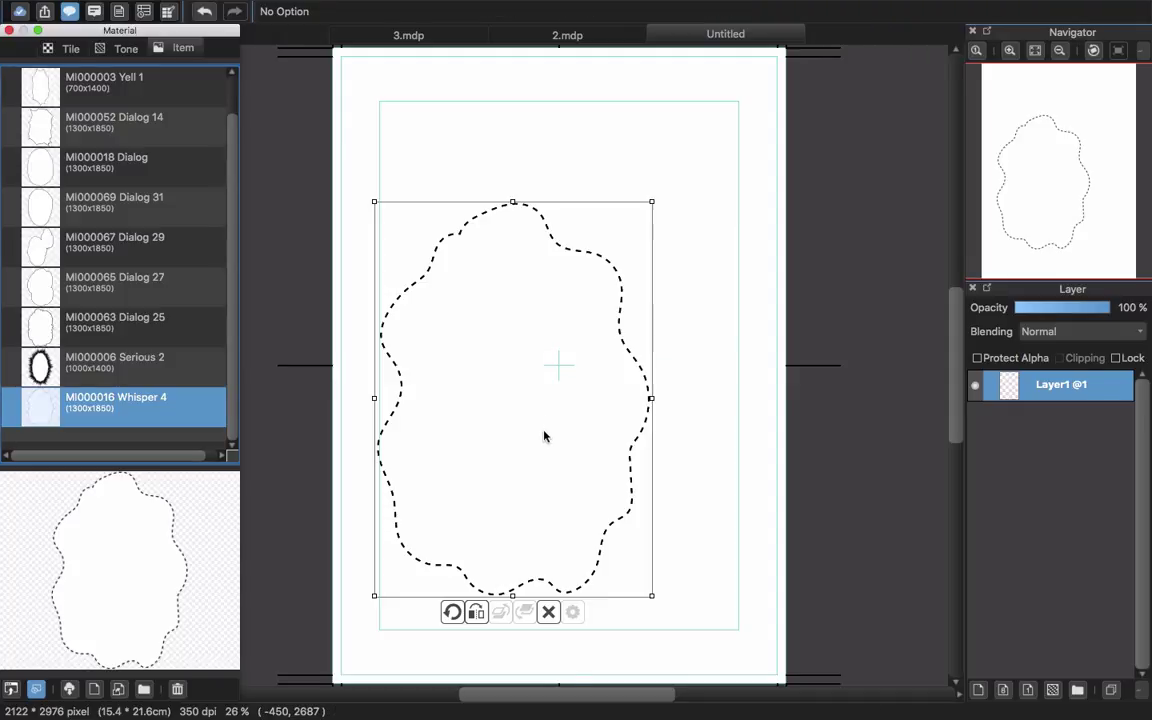
{"action": "left_click_drag", "start_coordinate": [653, 206], "coordinate": [678, 246]}
{"action": "left_click_drag", "start_coordinate": [554, 314], "coordinate": [563, 220]}
{"action": "left_click_drag", "start_coordinate": [462, 508], "coordinate": [440, 455]}
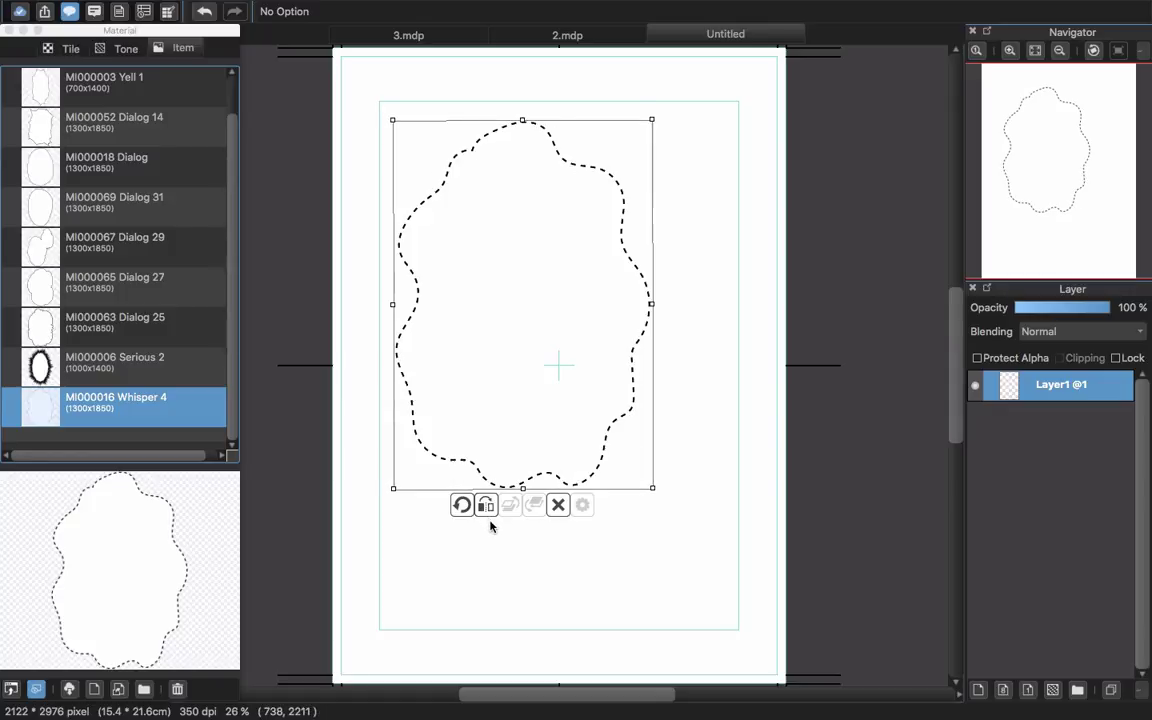
{"action": "left_click", "coordinate": [487, 507]}
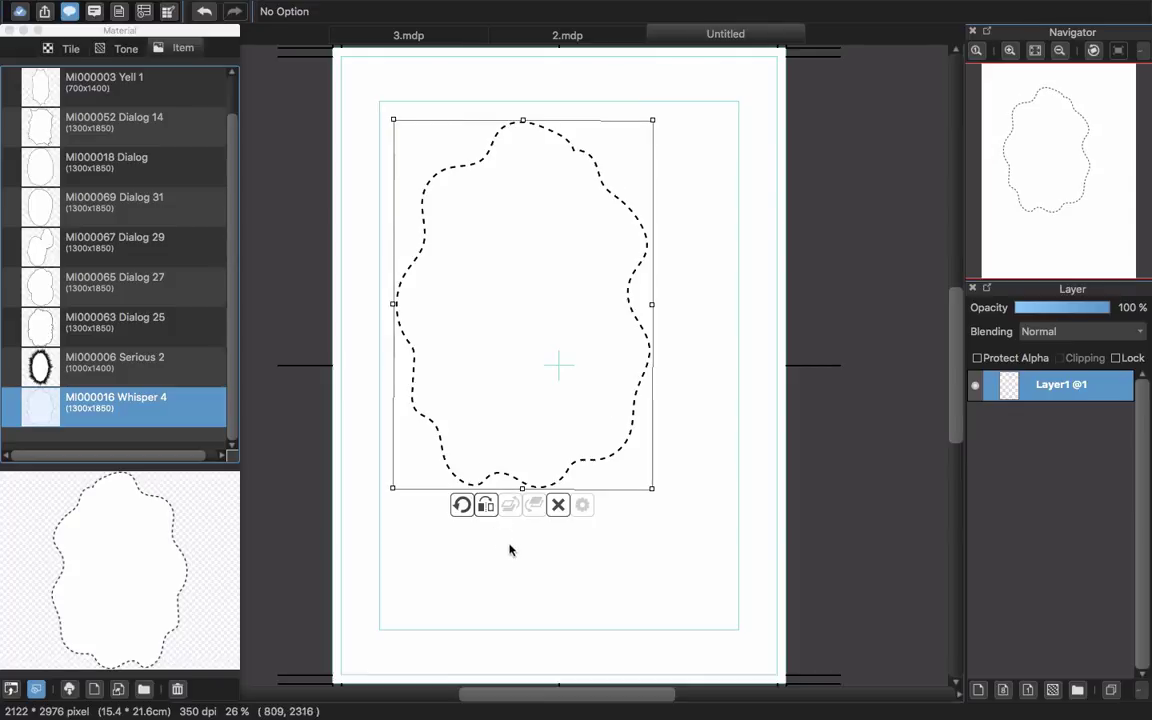
{"action": "left_click", "coordinate": [559, 505]}
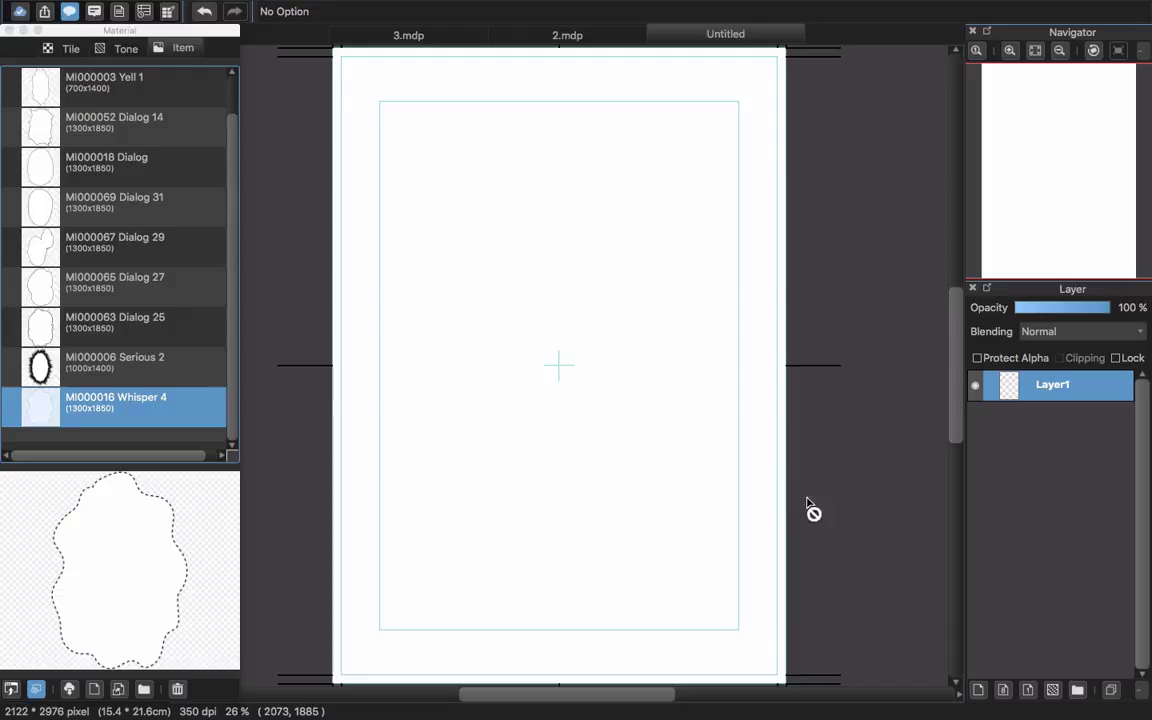
Add one new empty layer, Layer2, undoing the extra Layer3
{"action": "left_click", "coordinate": [978, 691]}
{"action": "left_click", "coordinate": [978, 691]}
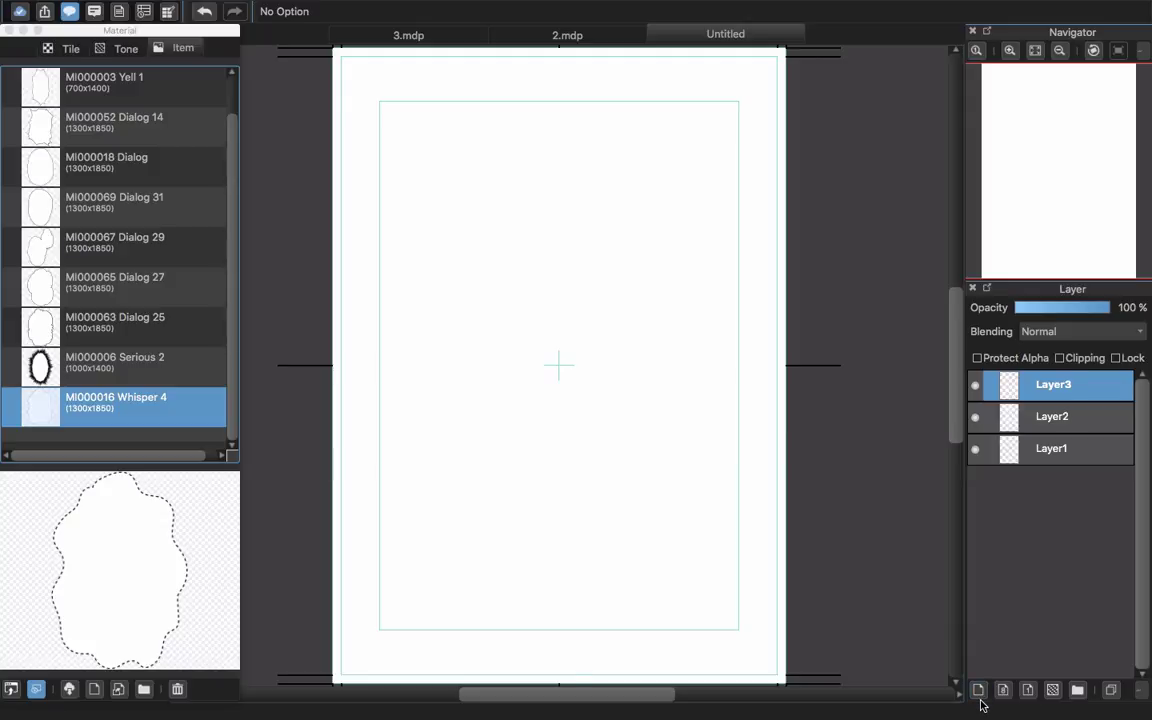
{"action": "key", "text": "ctrl+z"}
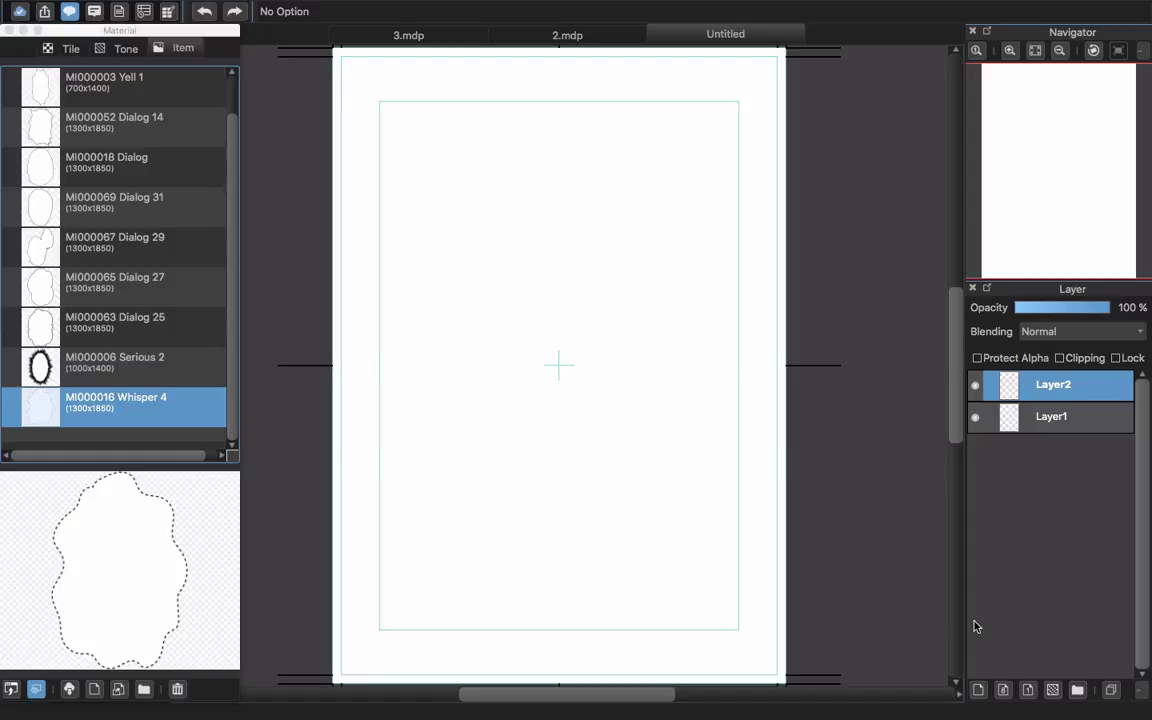
Drag the Whisper 4 balloon onto the left side of the page and confirm its placement
{"action": "left_click", "coordinate": [82, 422]}
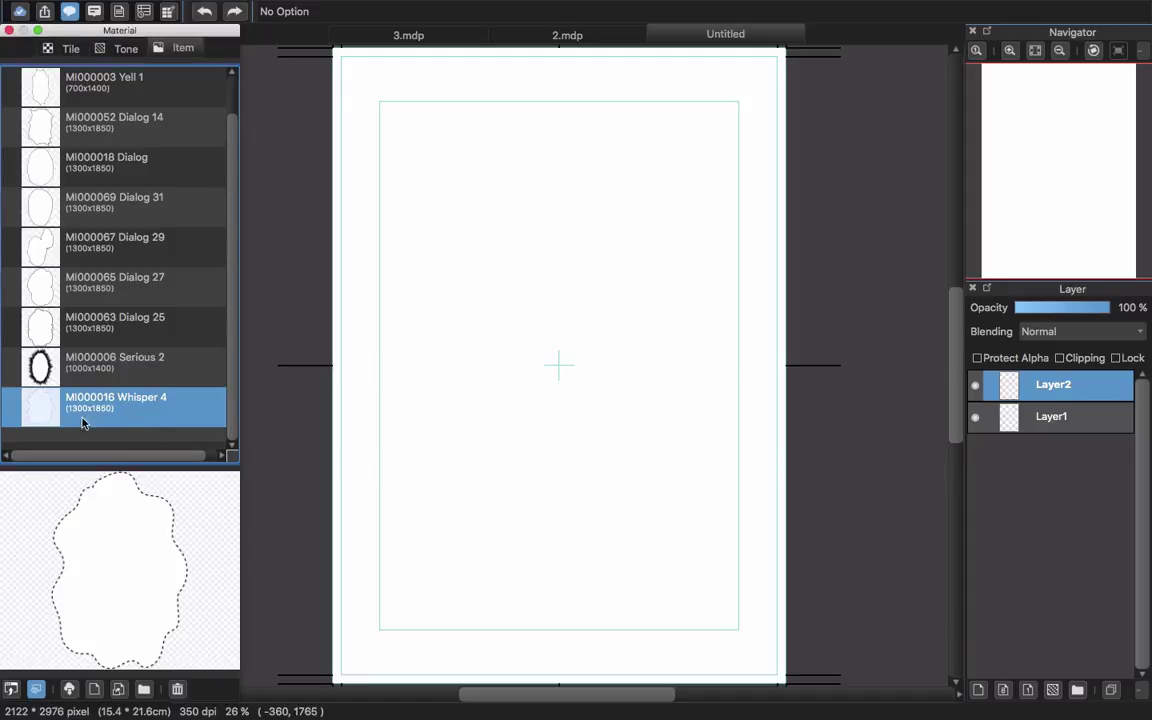
{"action": "left_click_drag", "start_coordinate": [50, 417], "coordinate": [470, 382]}
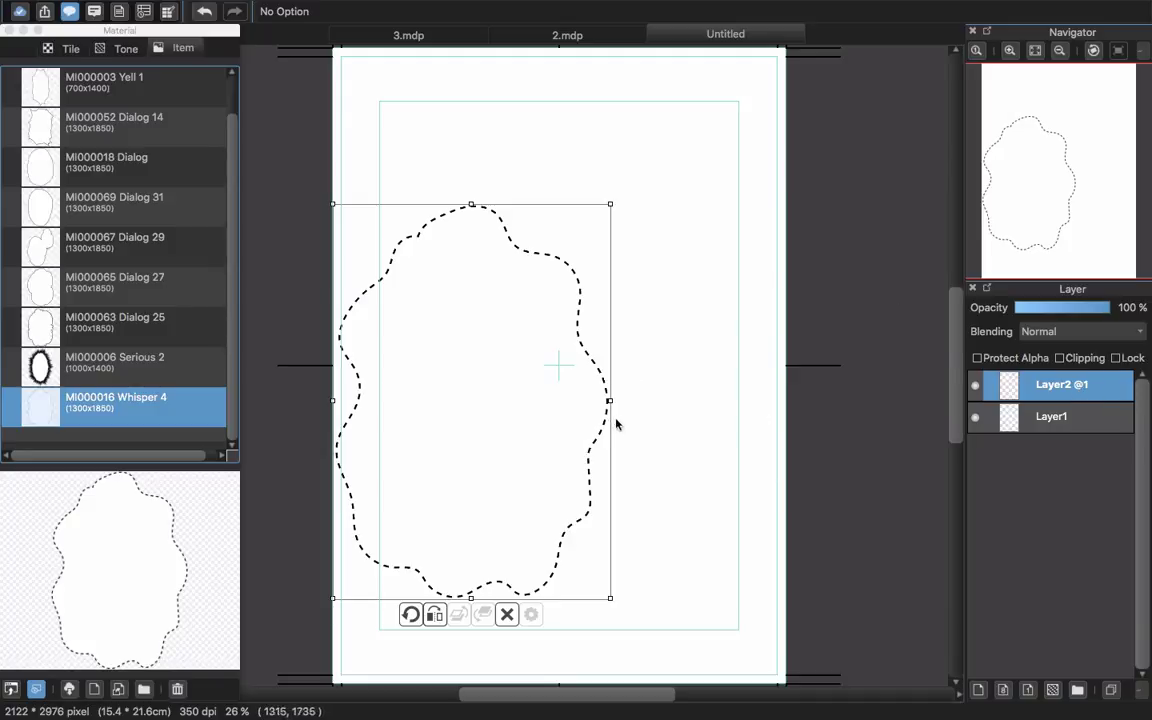
{"action": "key", "text": "Return"}
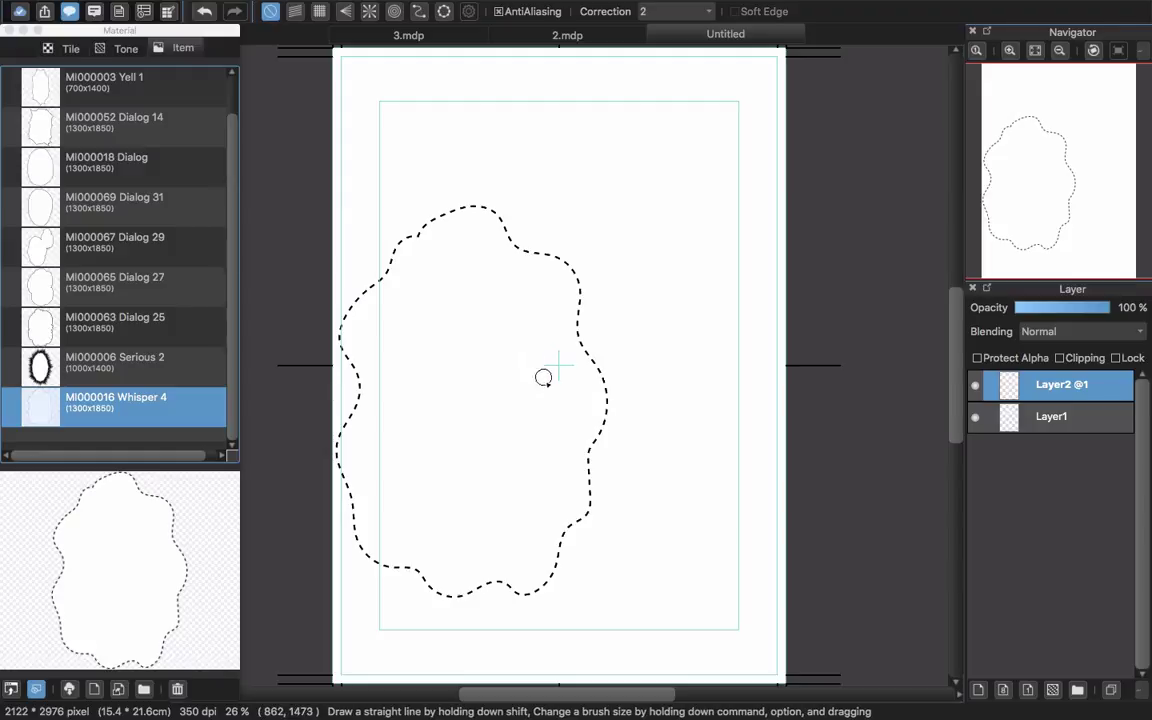
{"action": "key", "text": "v"}
{"action": "key", "text": "b"}
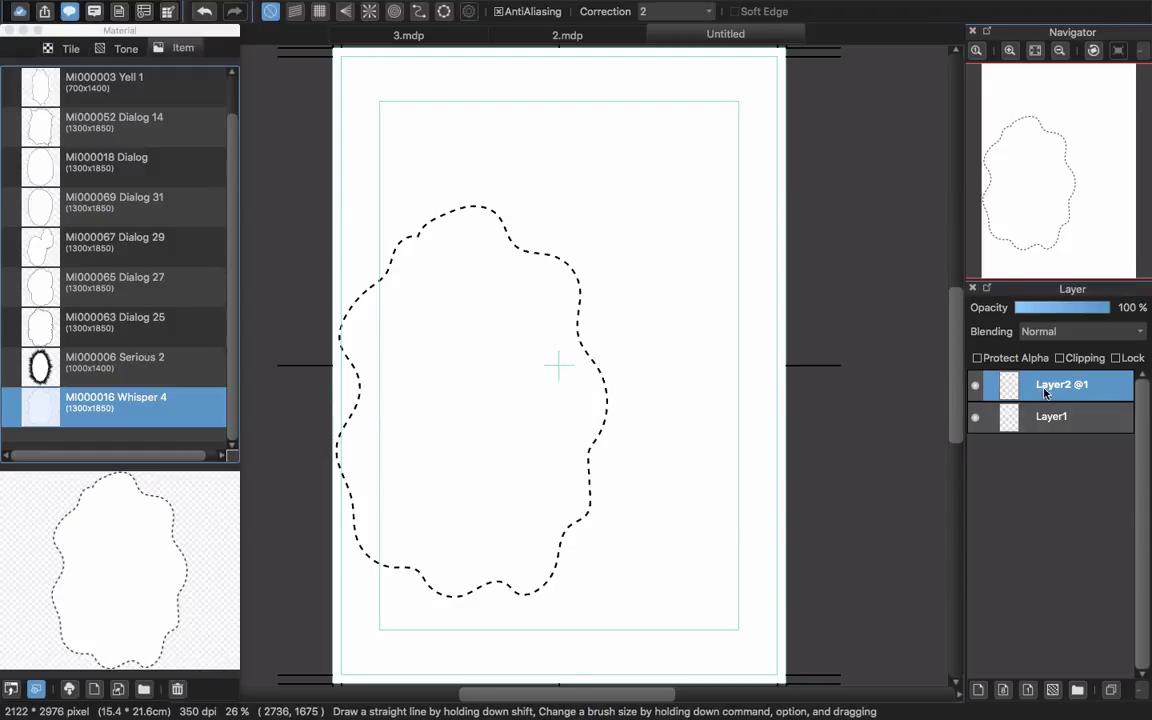
Move the Whisper 4 balloon up and right, then rasterize it via Layer > Rasterize Material
{"action": "left_click", "coordinate": [8, 31]}
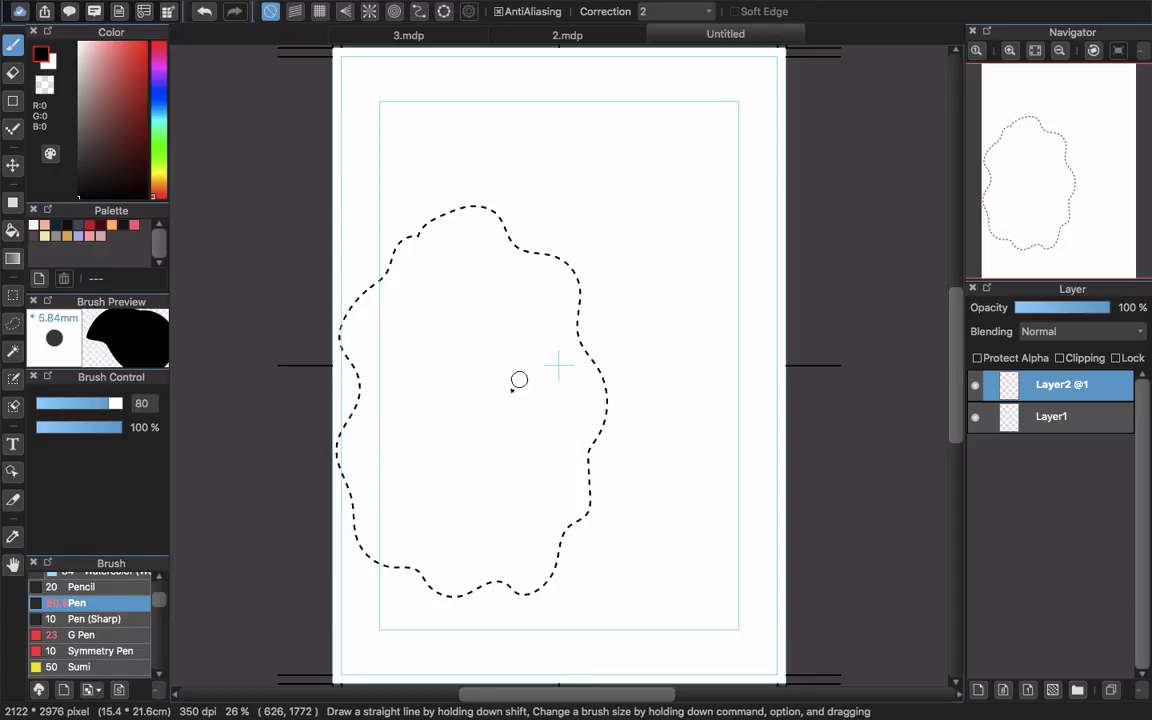
{"action": "left_click", "coordinate": [12, 471]}
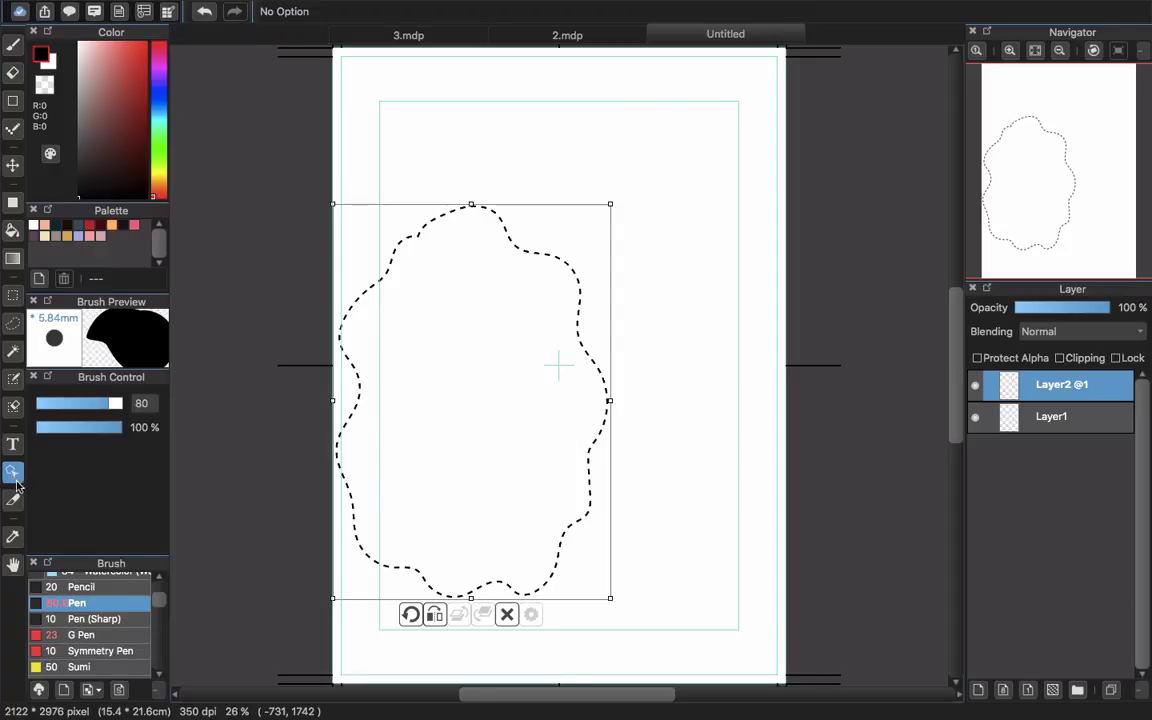
{"action": "left_click_drag", "start_coordinate": [530, 354], "coordinate": [560, 340]}
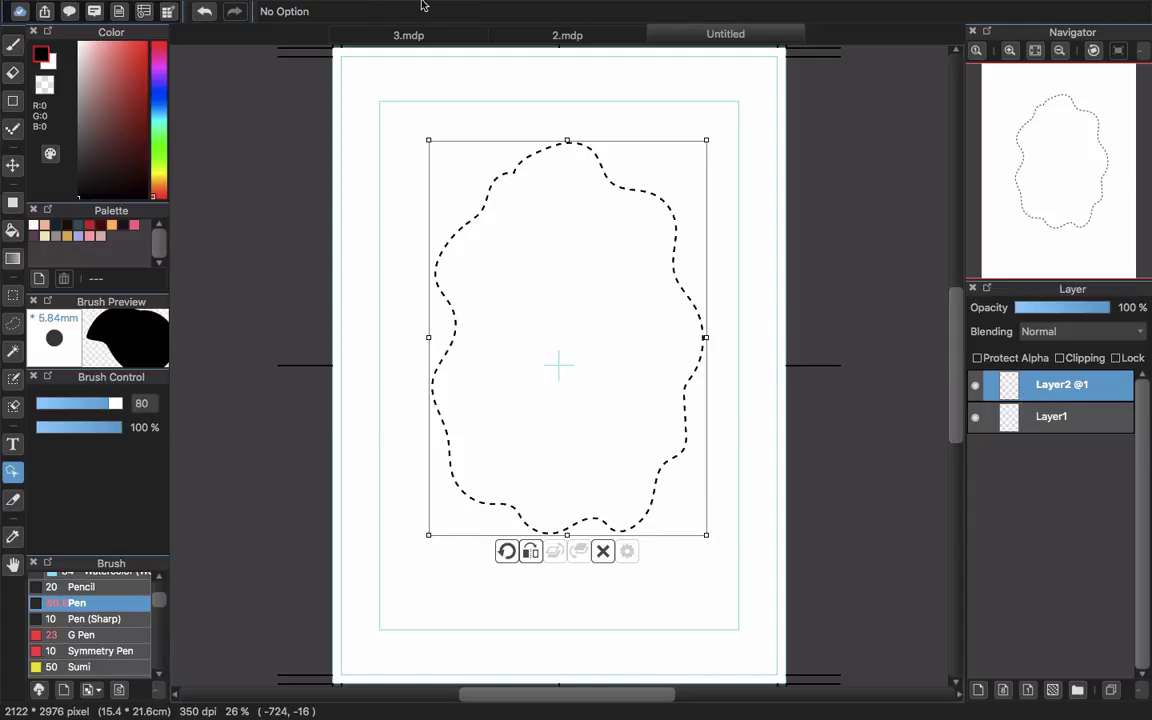
{"action": "left_click", "coordinate": [244, 8]}
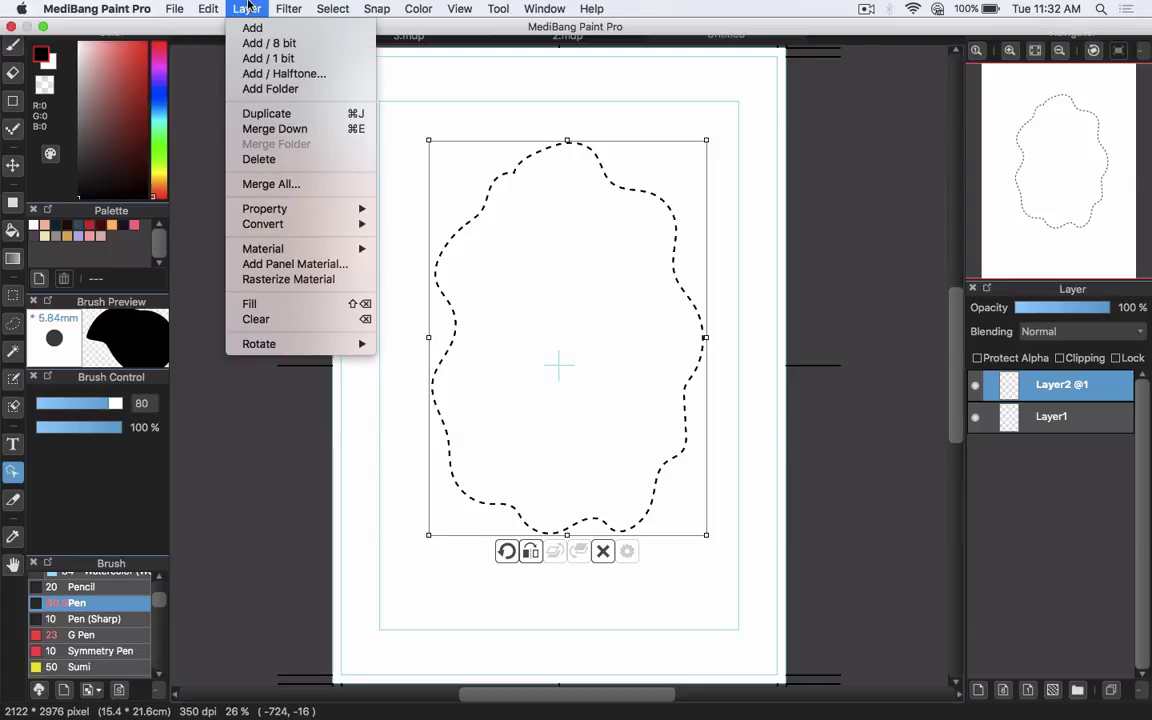
{"action": "left_click", "coordinate": [325, 283]}
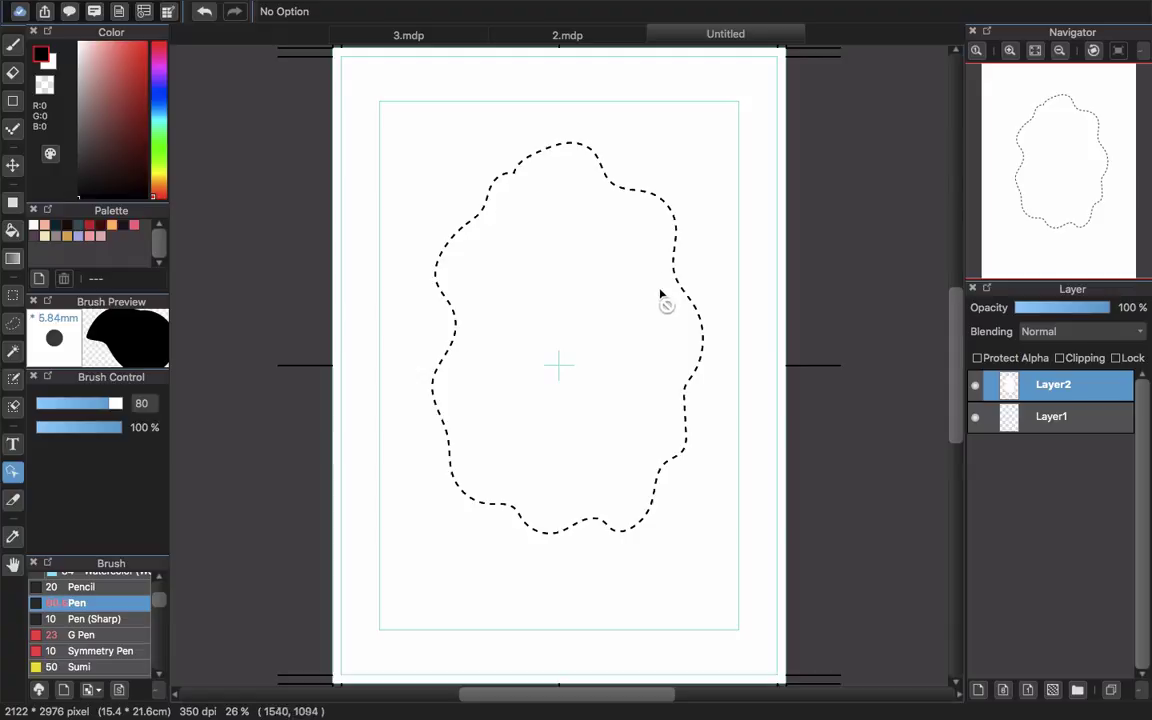
Try shrinking and rotating the balloon with Free Transform, then cancel to keep it upright
{"action": "key", "text": "super+t"}
{"action": "left_click_drag", "start_coordinate": [705, 98], "coordinate": [669, 129]}
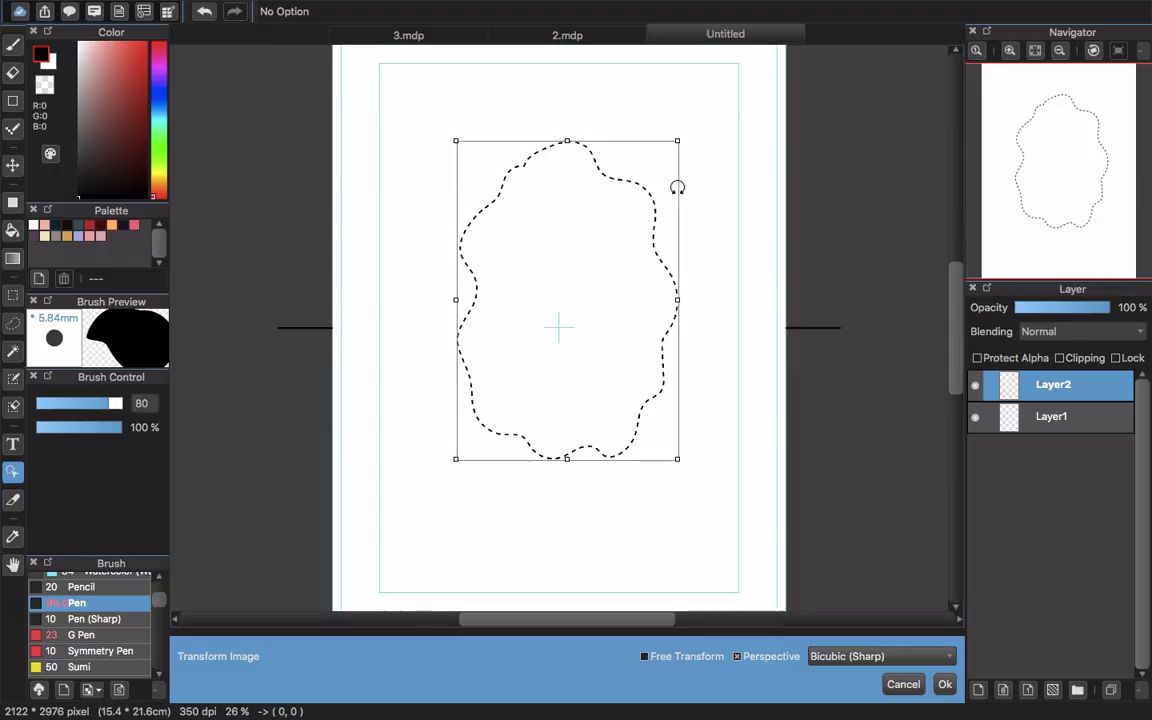
{"action": "mouse_move", "coordinate": [704, 468]}
{"action": "left_mouse_down"}
{"action": "mouse_move", "coordinate": [478, 404]}
{"action": "mouse_move", "coordinate": [694, 465]}
{"action": "mouse_move", "coordinate": [724, 462]}
{"action": "left_mouse_up"}
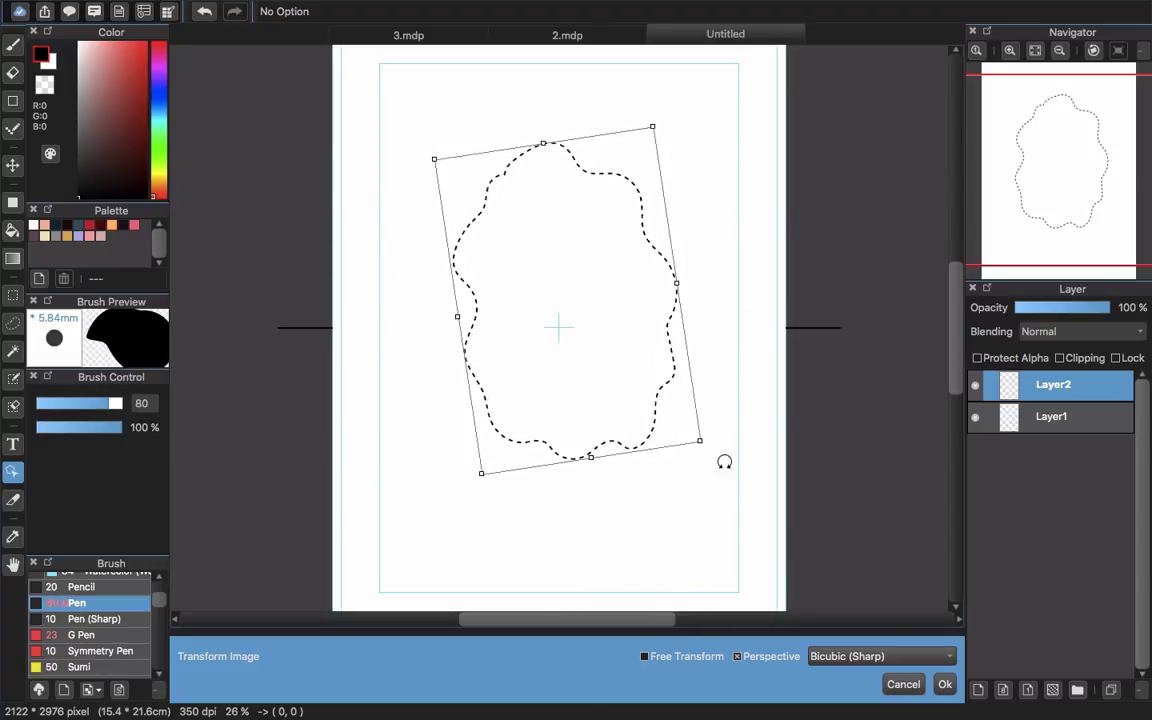
{"action": "left_click", "coordinate": [903, 684]}
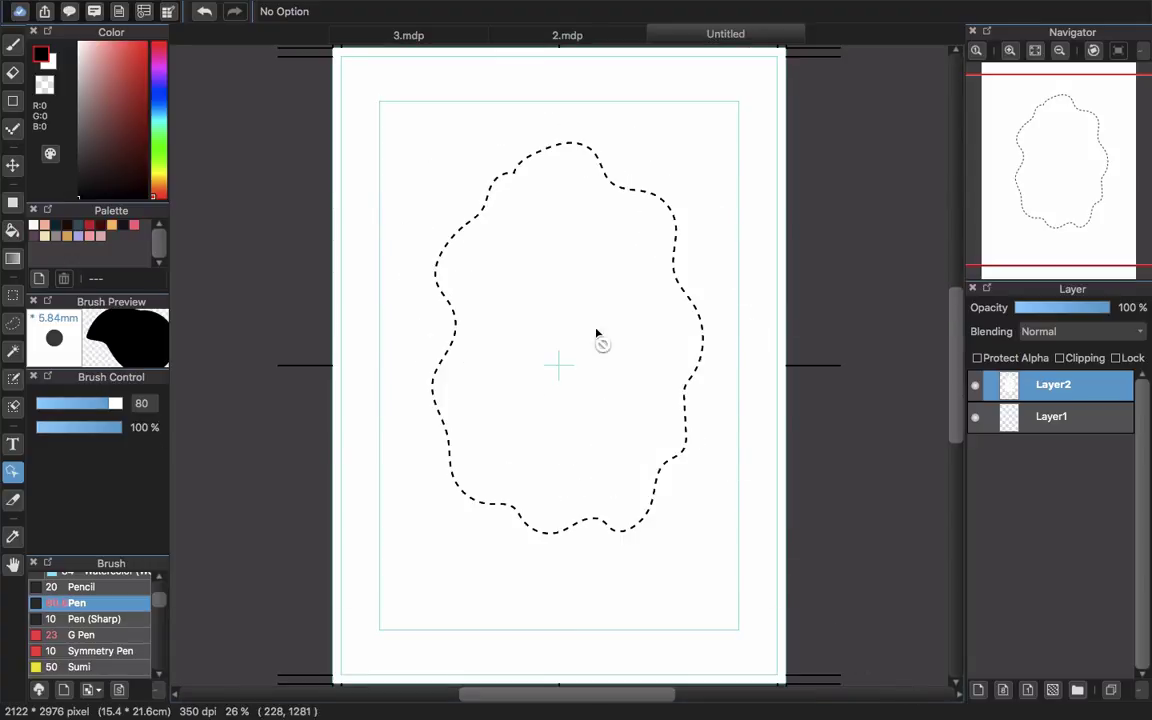
Erase part of the balloon's right outline, undo it, and reselect Layer2
{"action": "key", "text": "e"}
{"action": "mouse_move", "coordinate": [695, 345]}
{"action": "left_mouse_down"}
{"action": "mouse_move", "coordinate": [681, 306]}
{"action": "mouse_move", "coordinate": [700, 282]}
{"action": "left_mouse_up"}
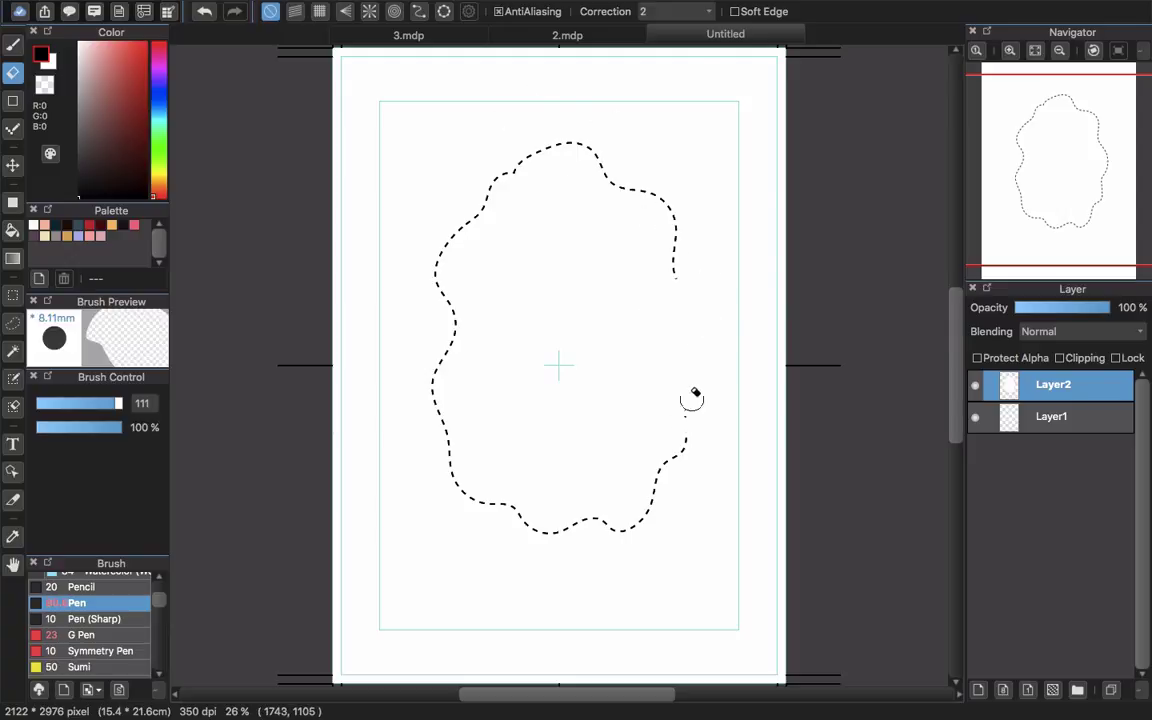
{"action": "key", "text": "ctrl+z"}
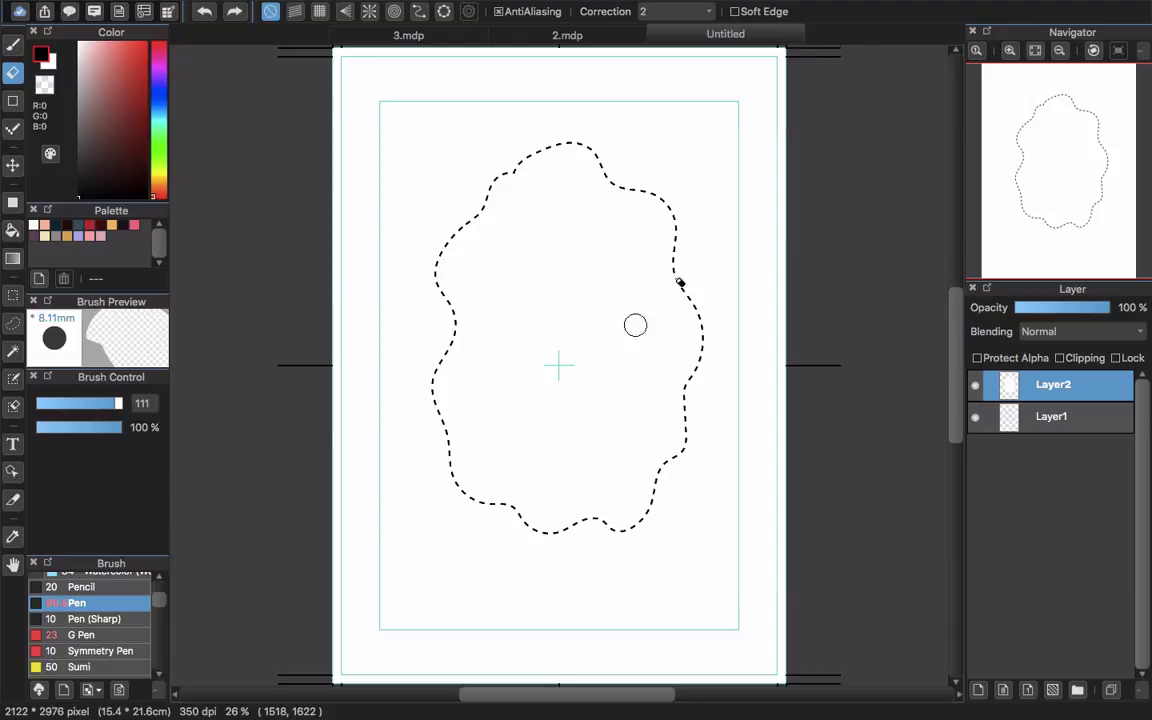
{"action": "left_click", "coordinate": [1035, 416]}
{"action": "left_click", "coordinate": [1050, 385]}
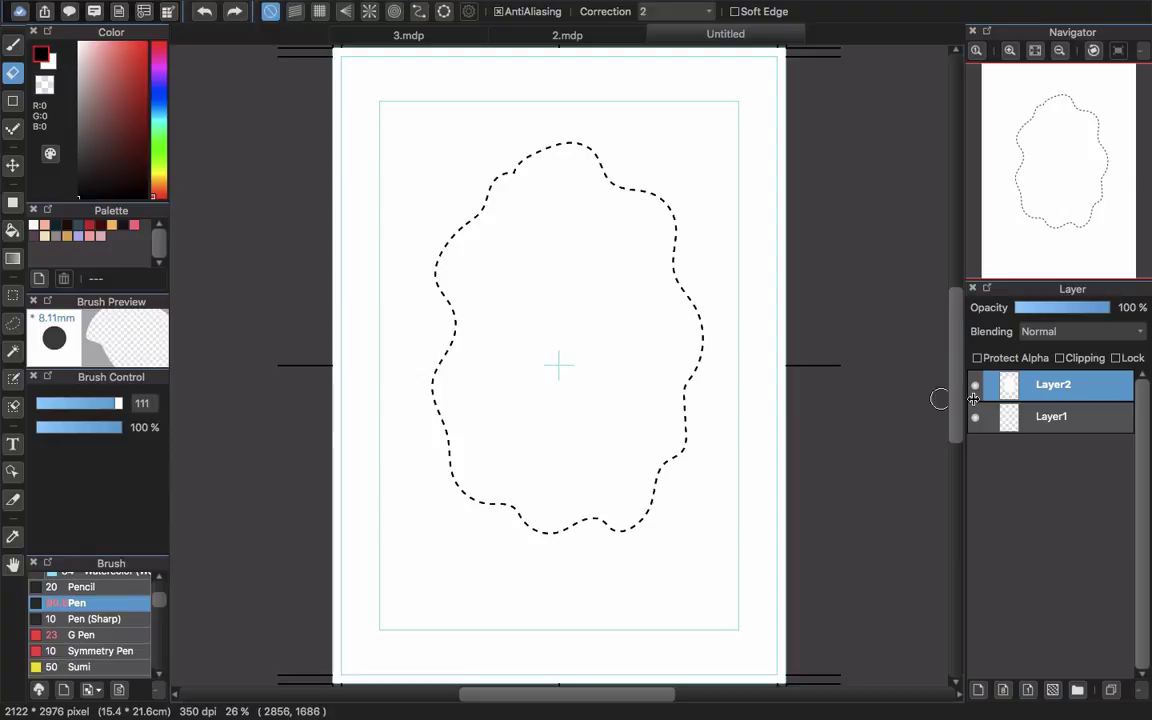
Reactivate Layer2, select all then deselect the canvas, and return to the pen
{"action": "left_click", "coordinate": [1033, 424]}
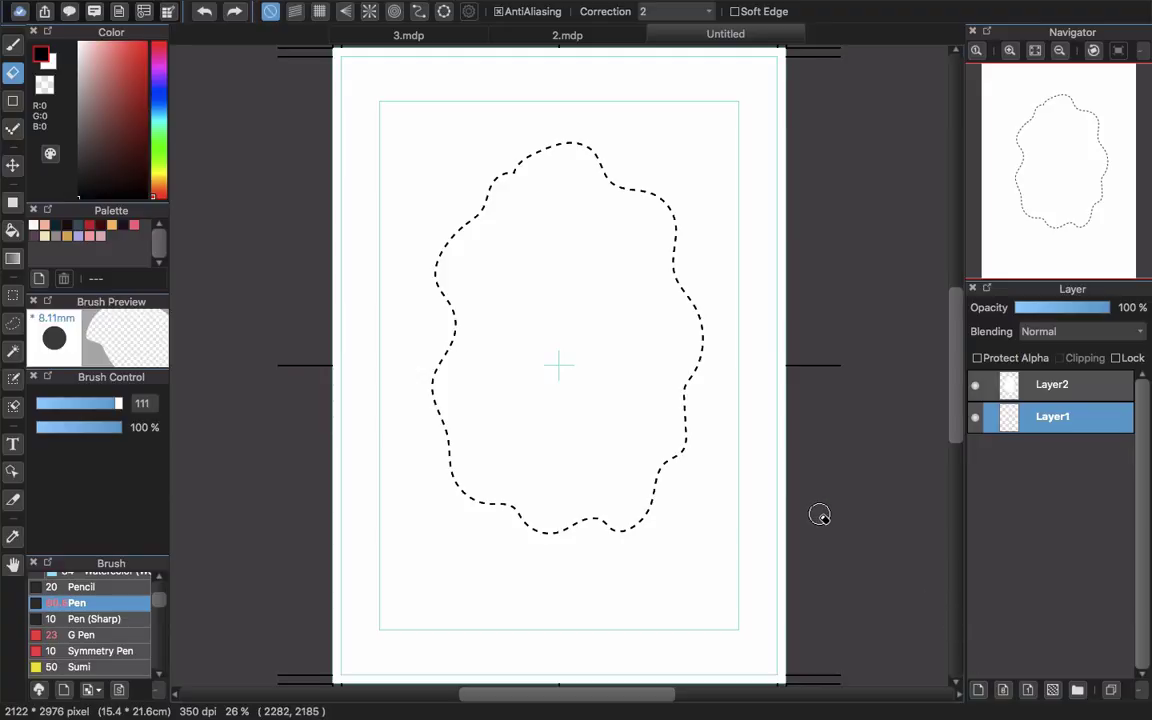
{"action": "left_click", "coordinate": [1052, 385]}
{"action": "key", "text": "ctrl+a"}
{"action": "key", "text": "ctrl+d"}
{"action": "key", "text": "b"}
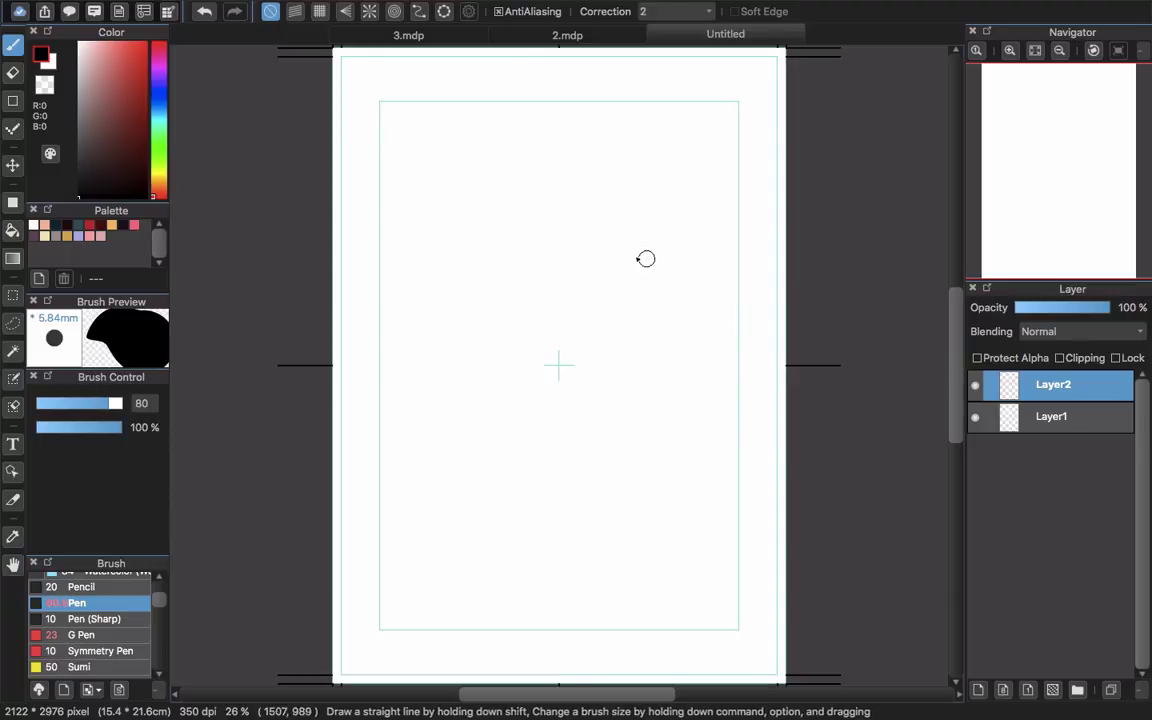
{"action": "scroll", "coordinate": [159, 605], "scroll_direction": "down", "scroll_amount": 1}
{"action": "mouse_move", "coordinate": [506, 426]}
{"action": "left_mouse_down"}
{"action": "mouse_move", "coordinate": [473, 211]}
{"action": "mouse_move", "coordinate": [597, 386]}
{"action": "mouse_move", "coordinate": [505, 402]}
{"action": "left_mouse_up"}
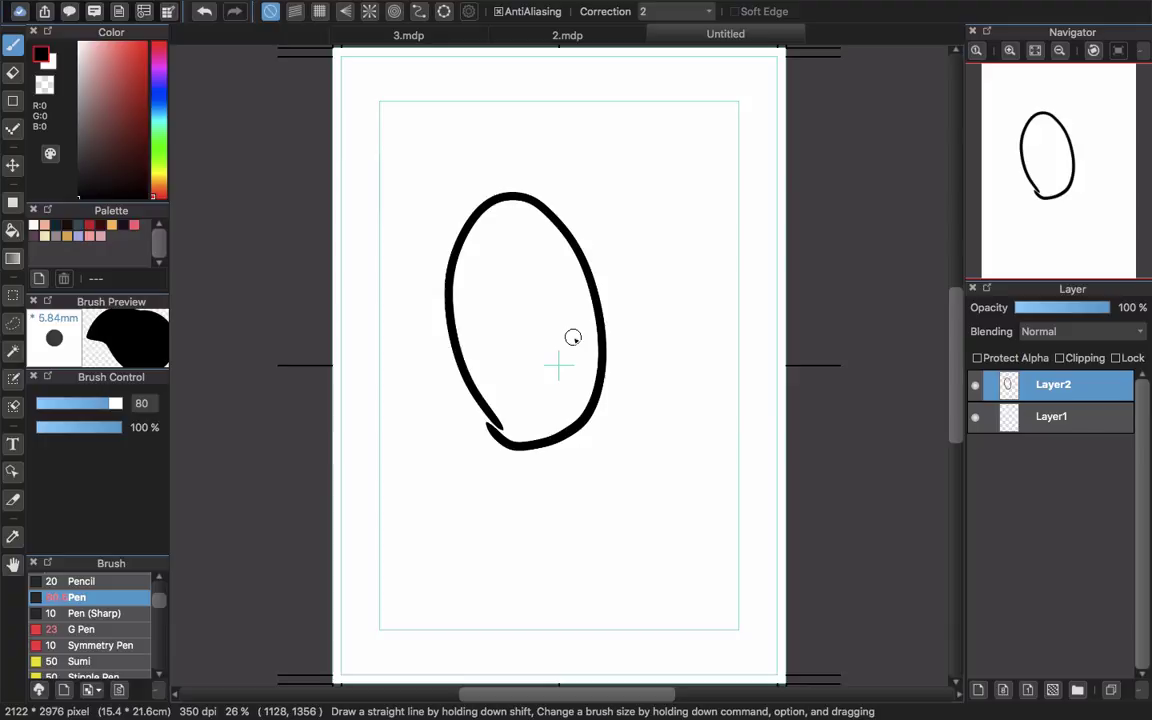
{"action": "key", "text": "super+z"}
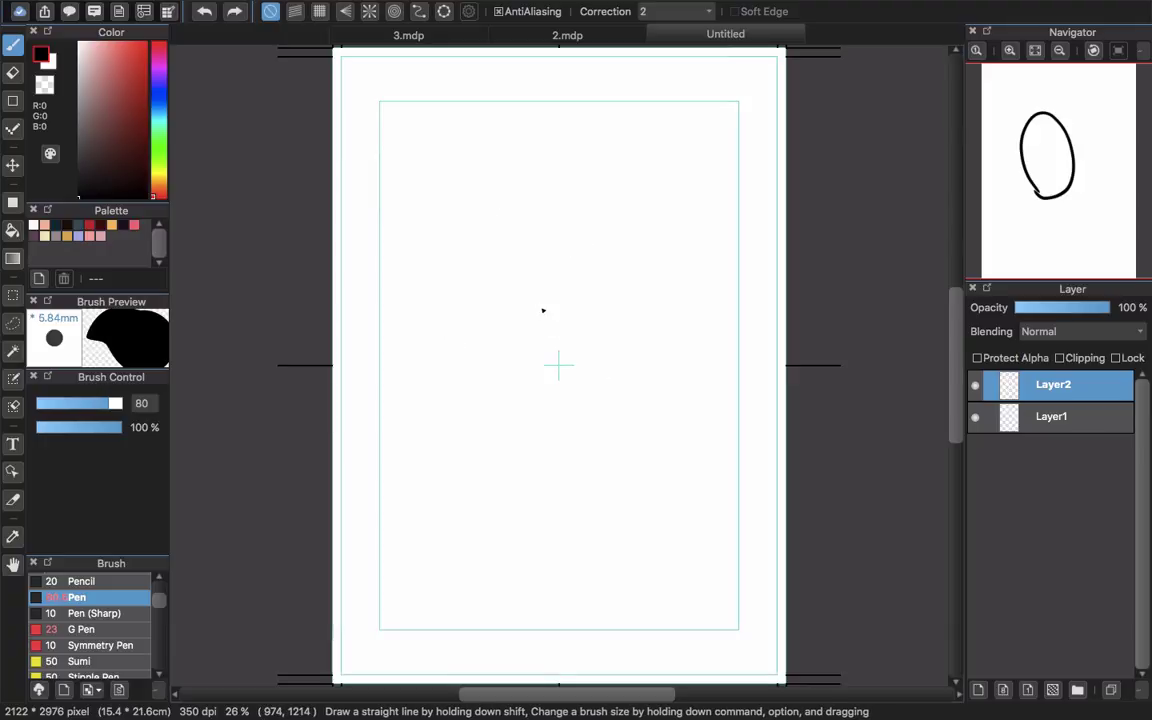
Position and size the Ellipse snap guide as a tall oval in the upper middle of the page
{"action": "left_click", "coordinate": [444, 14]}
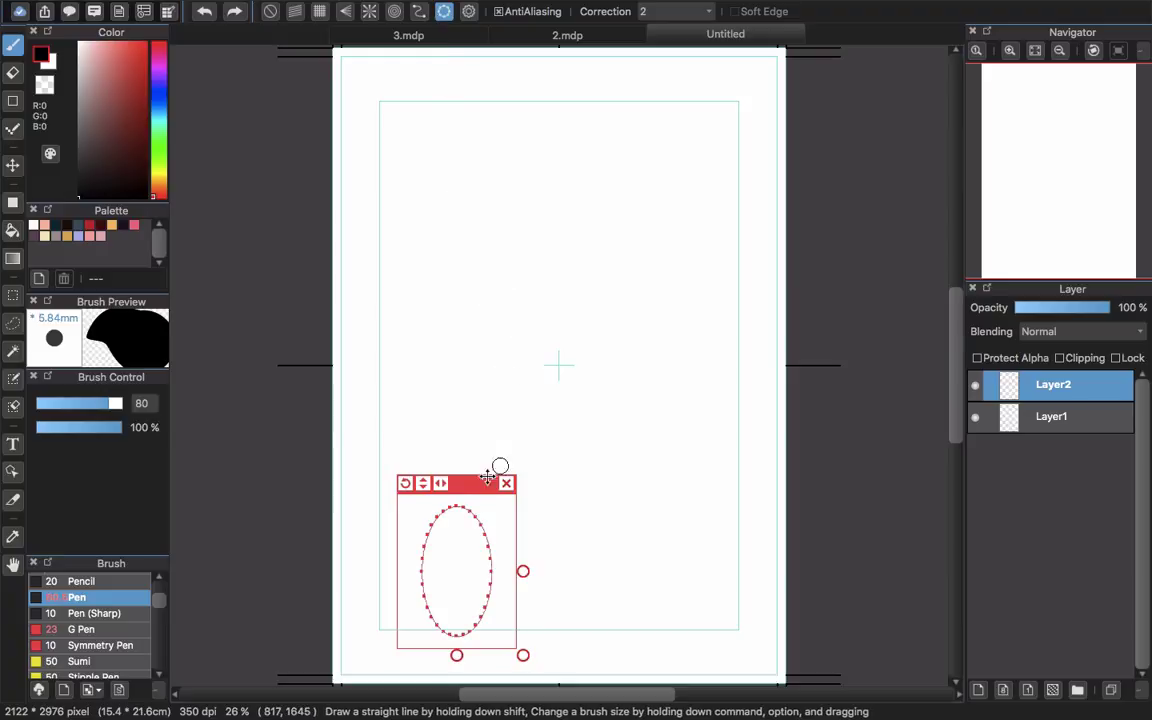
{"action": "left_click_drag", "start_coordinate": [466, 487], "coordinate": [546, 193]}
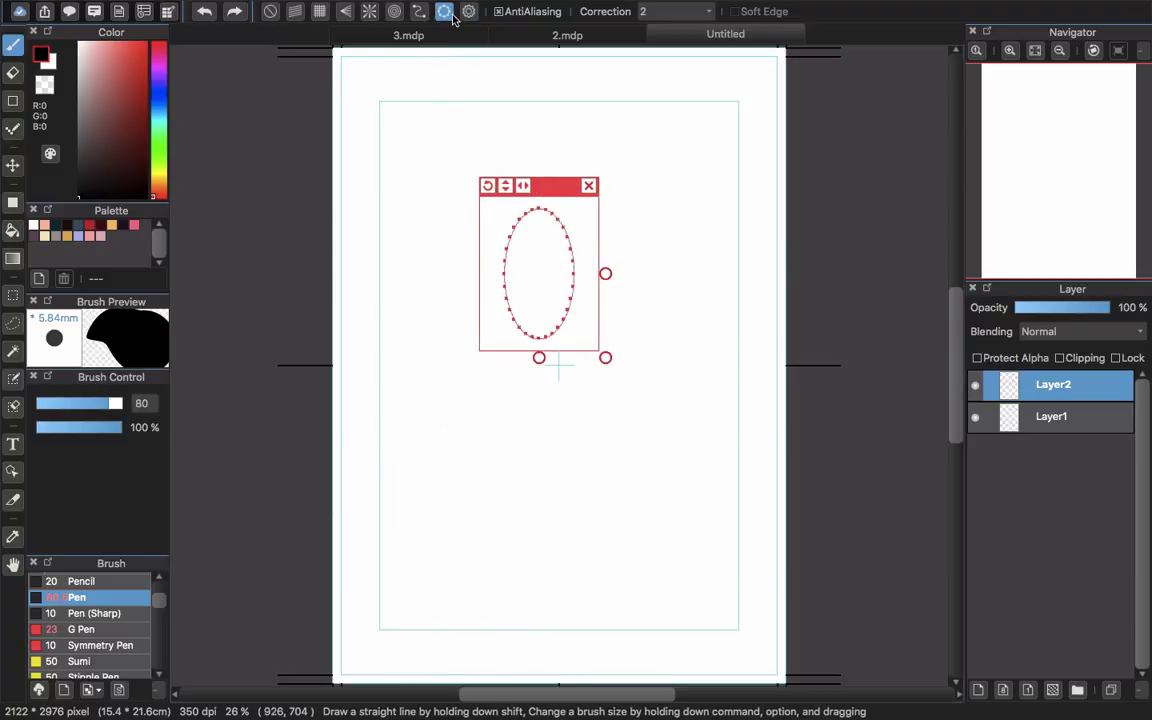
{"action": "left_click", "coordinate": [395, 13]}
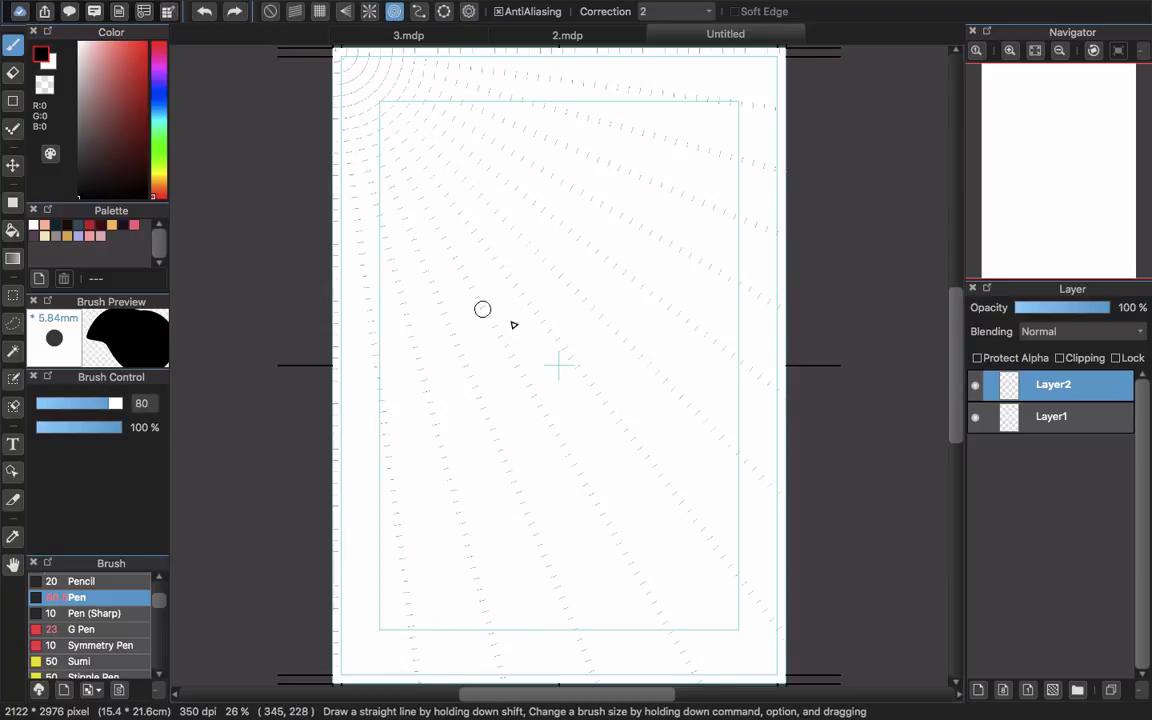
{"action": "left_click", "coordinate": [444, 14]}
{"action": "left_click_drag", "start_coordinate": [547, 193], "coordinate": [529, 147]}
{"action": "mouse_move", "coordinate": [587, 317]}
{"action": "left_mouse_down"}
{"action": "mouse_move", "coordinate": [684, 414]}
{"action": "mouse_move", "coordinate": [591, 355]}
{"action": "mouse_move", "coordinate": [593, 332]}
{"action": "left_mouse_up"}
{"action": "mouse_move", "coordinate": [593, 232]}
{"action": "left_mouse_down"}
{"action": "mouse_move", "coordinate": [710, 249]}
{"action": "mouse_move", "coordinate": [588, 232]}
{"action": "left_mouse_up"}
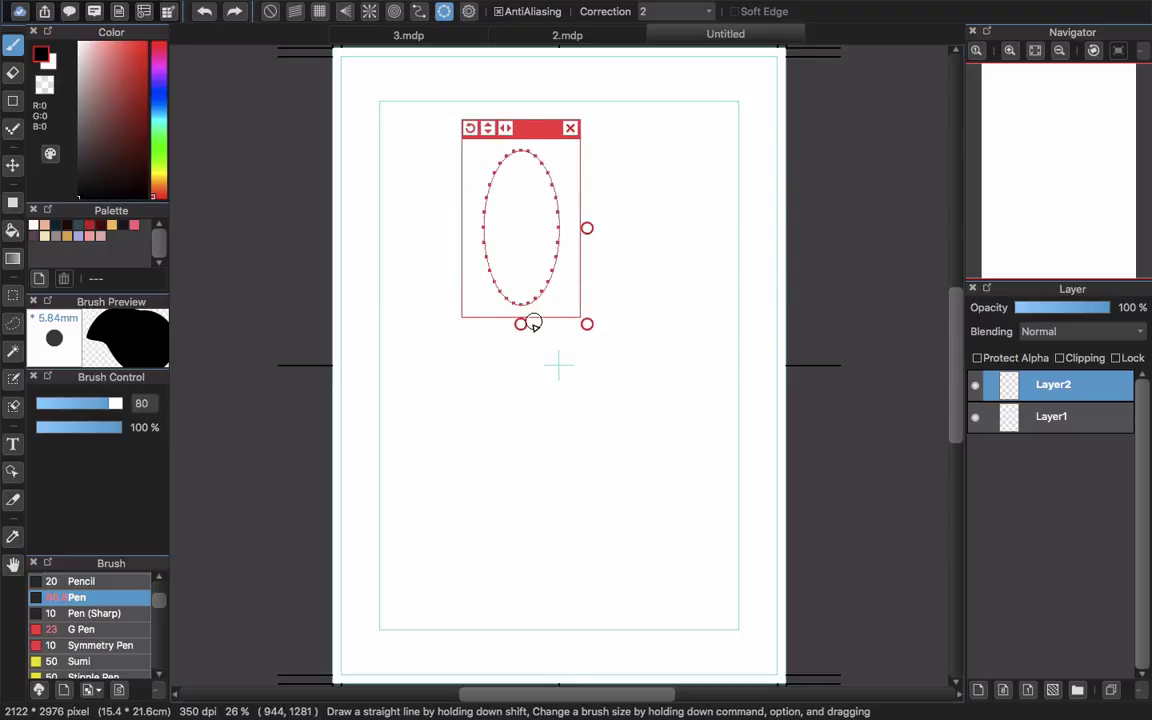
{"action": "mouse_move", "coordinate": [521, 324]}
{"action": "left_mouse_down"}
{"action": "mouse_move", "coordinate": [520, 267]}
{"action": "mouse_move", "coordinate": [520, 380]}
{"action": "mouse_move", "coordinate": [520, 338]}
{"action": "left_mouse_up"}
{"action": "mouse_move", "coordinate": [522, 118]}
{"action": "left_mouse_down"}
{"action": "mouse_move", "coordinate": [509, 178]}
{"action": "mouse_move", "coordinate": [546, 213]}
{"action": "mouse_move", "coordinate": [545, 331]}
{"action": "mouse_move", "coordinate": [465, 338]}
{"action": "mouse_move", "coordinate": [491, 182]}
{"action": "left_mouse_up"}
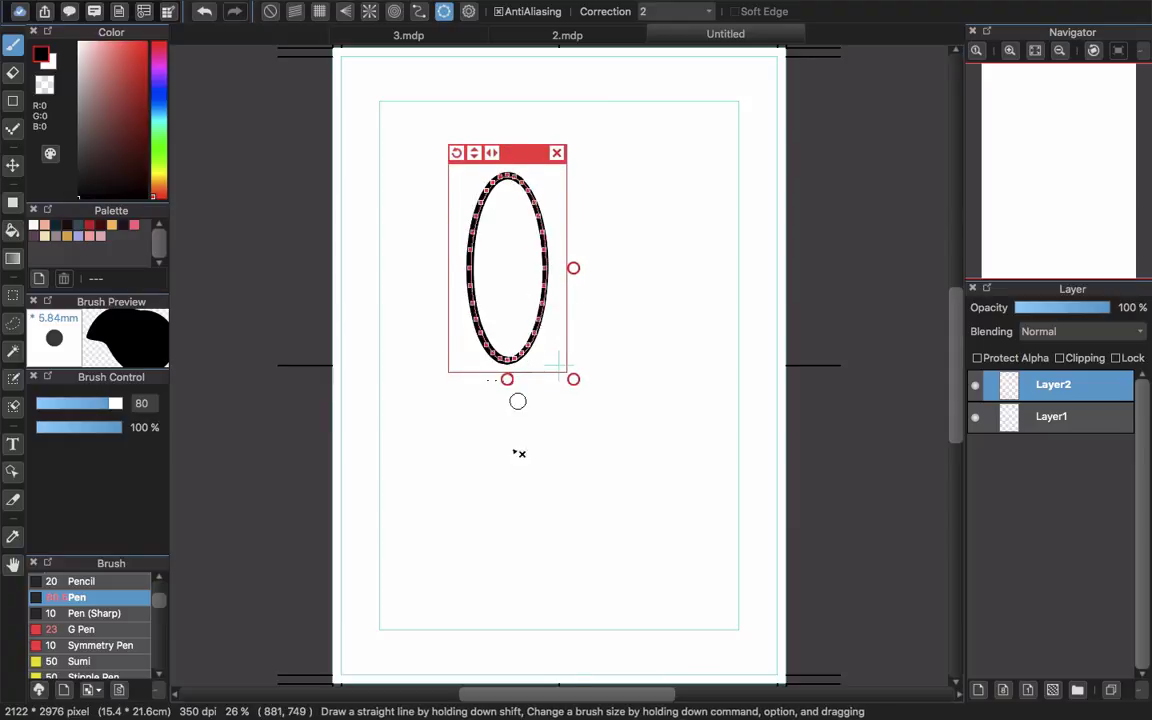
Turn off the ellipse snap and draw a small speech tail on the oval's right side
{"action": "left_click", "coordinate": [557, 153]}
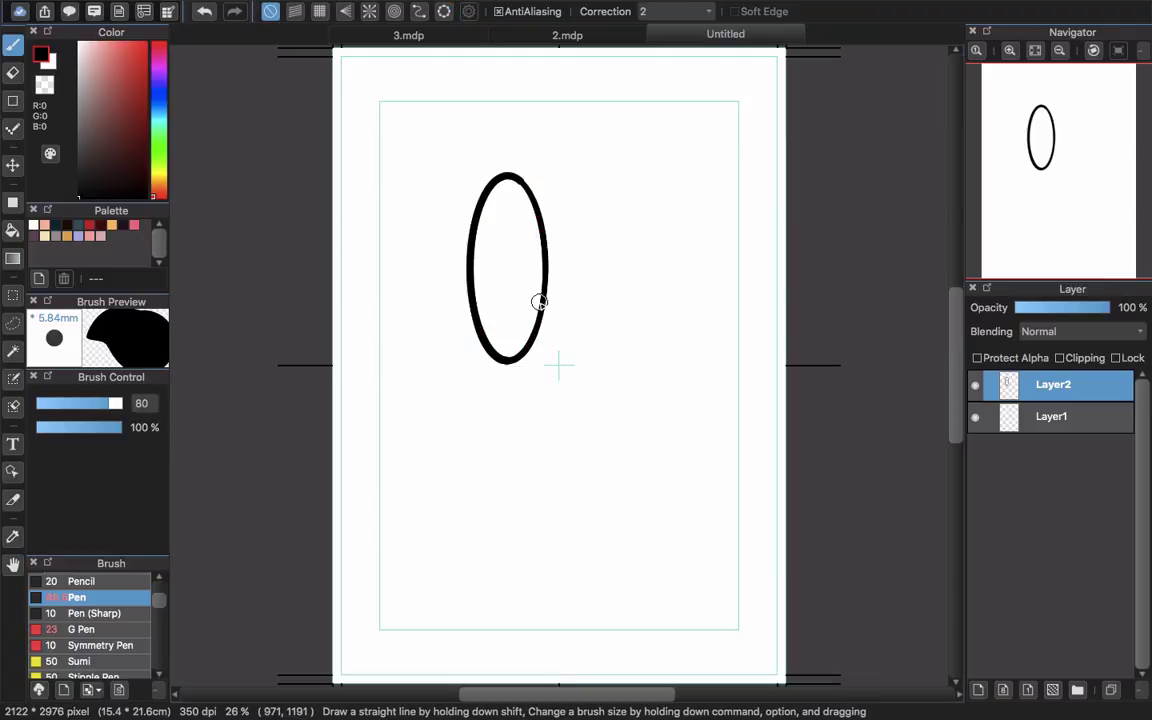
{"action": "key", "text": "e"}
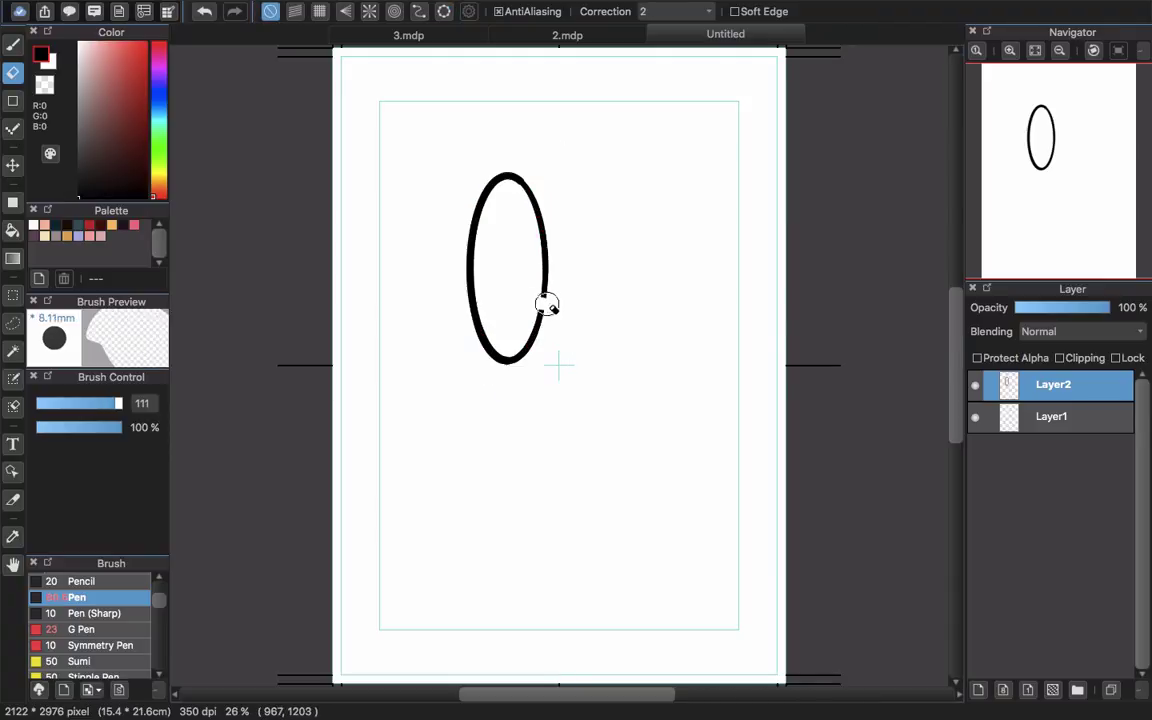
{"action": "key", "text": "p"}
{"action": "left_click_drag", "start_coordinate": [556, 302], "coordinate": [540, 309]}
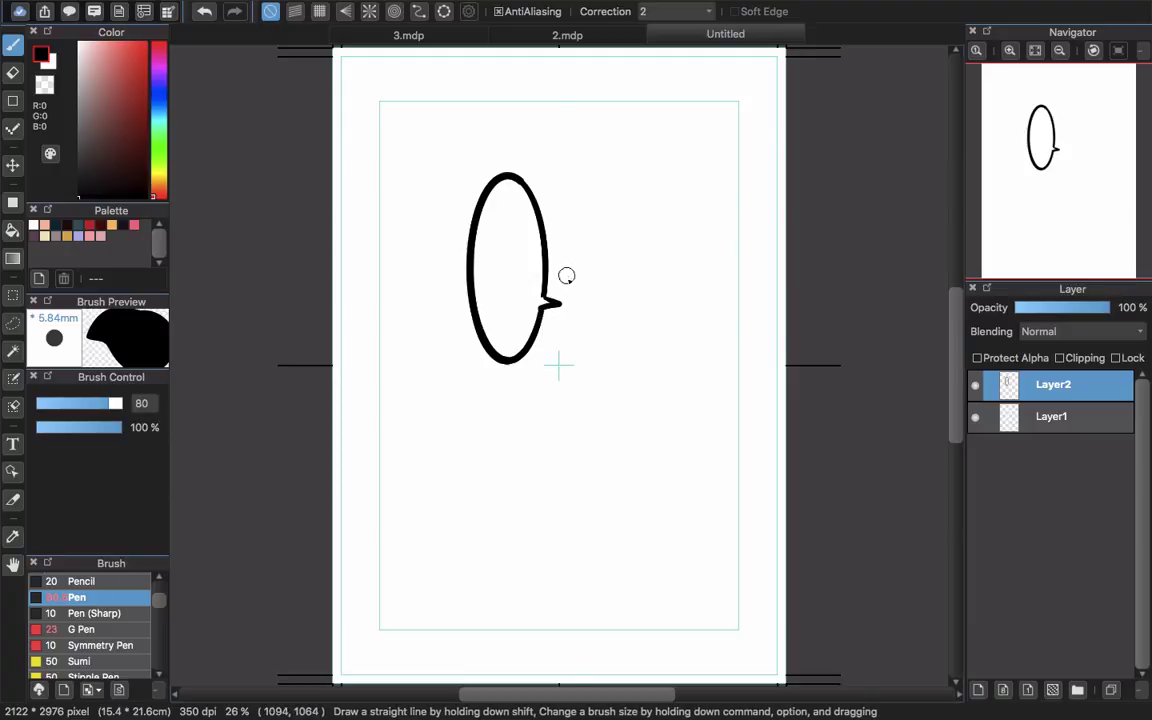
Undo the tail and ellipse, then trial a concentric-snap circle in the upper middle and undo it
{"action": "key", "text": "super+z"}
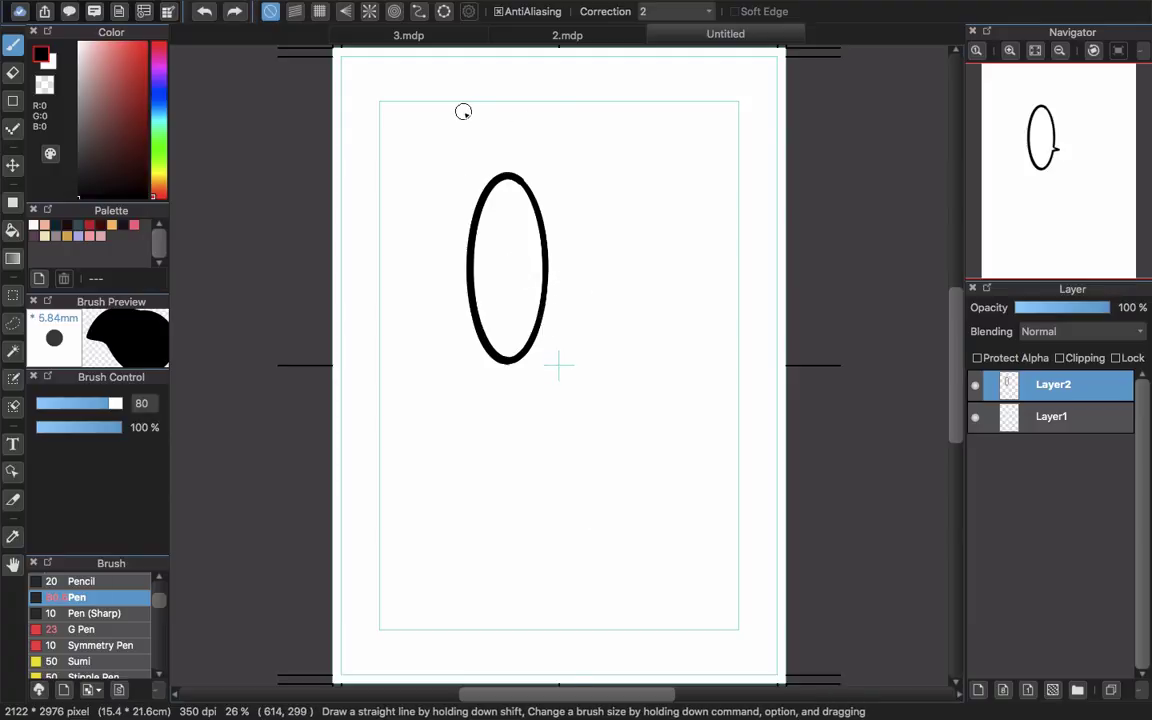
{"action": "key", "text": "super+z"}
{"action": "left_click", "coordinate": [394, 11]}
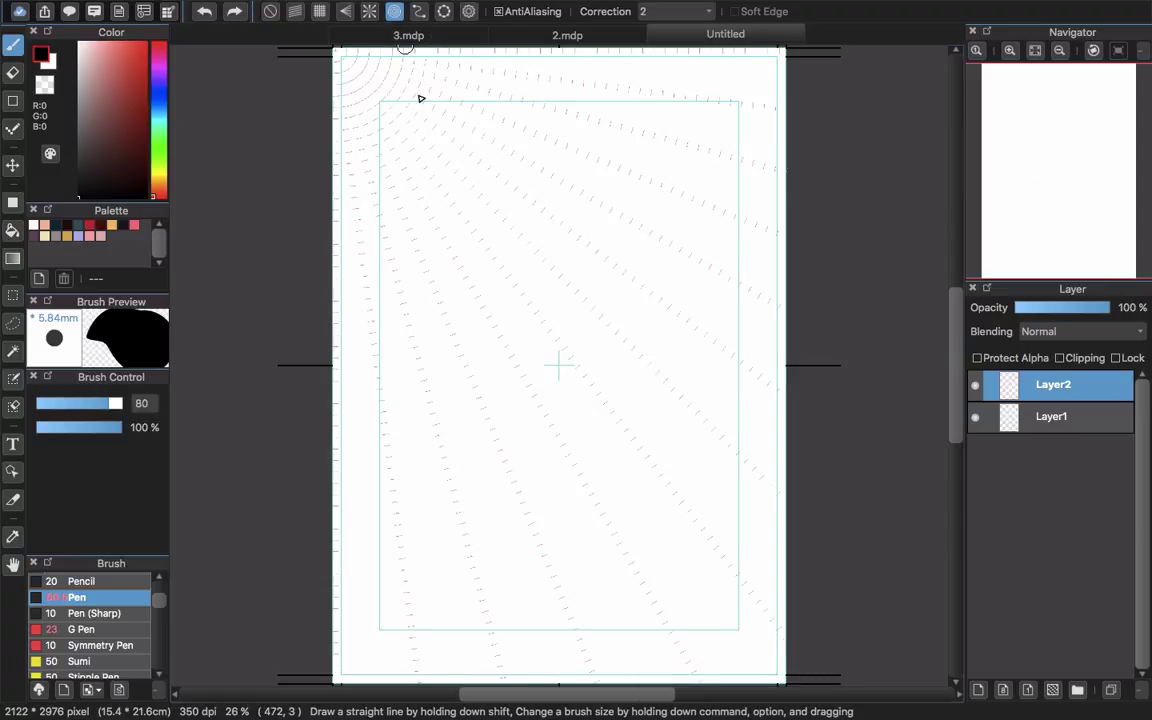
{"action": "left_click_drag", "start_coordinate": [335, 50], "coordinate": [529, 275]}
{"action": "mouse_move", "coordinate": [455, 340]}
{"action": "left_mouse_down"}
{"action": "mouse_move", "coordinate": [586, 163]}
{"action": "mouse_move", "coordinate": [517, 378]}
{"action": "left_mouse_up"}
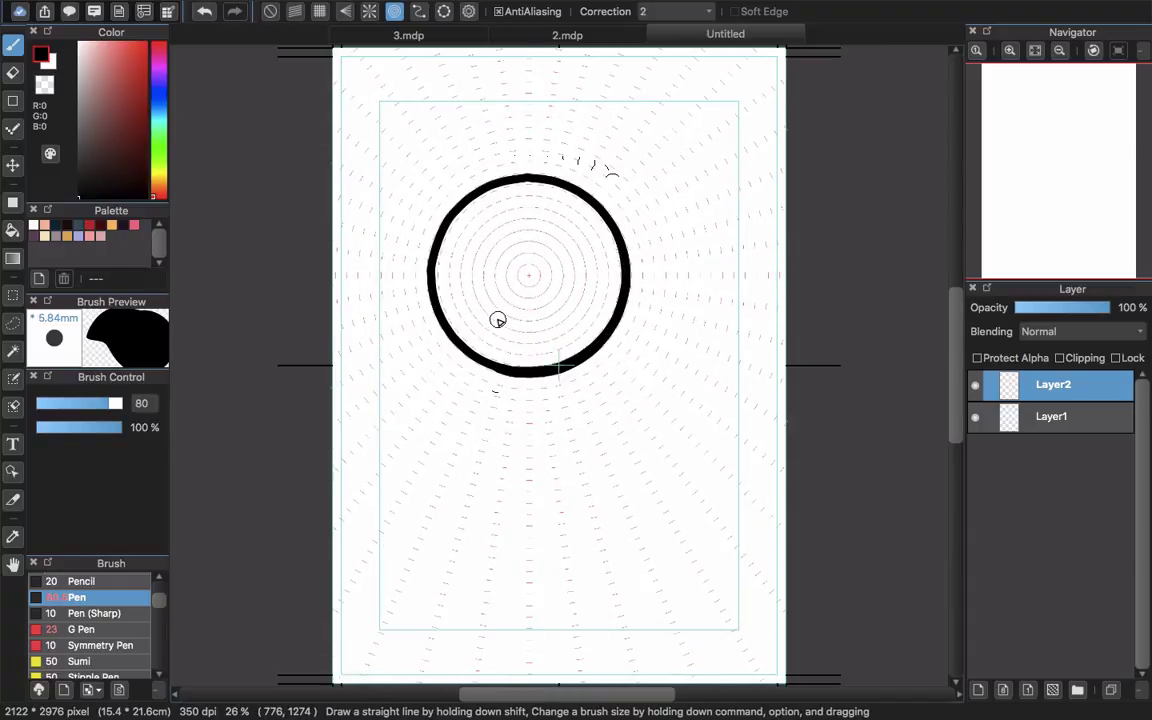
{"action": "left_click", "coordinate": [270, 11]}
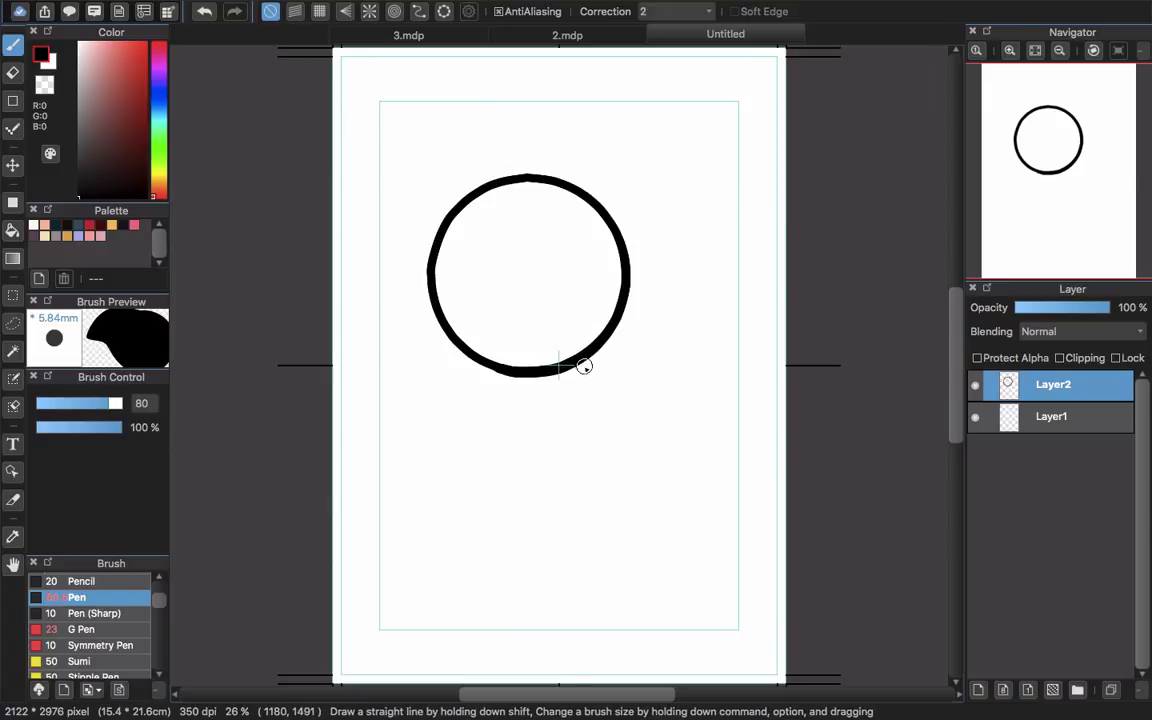
{"action": "key", "text": "ctrl+z"}
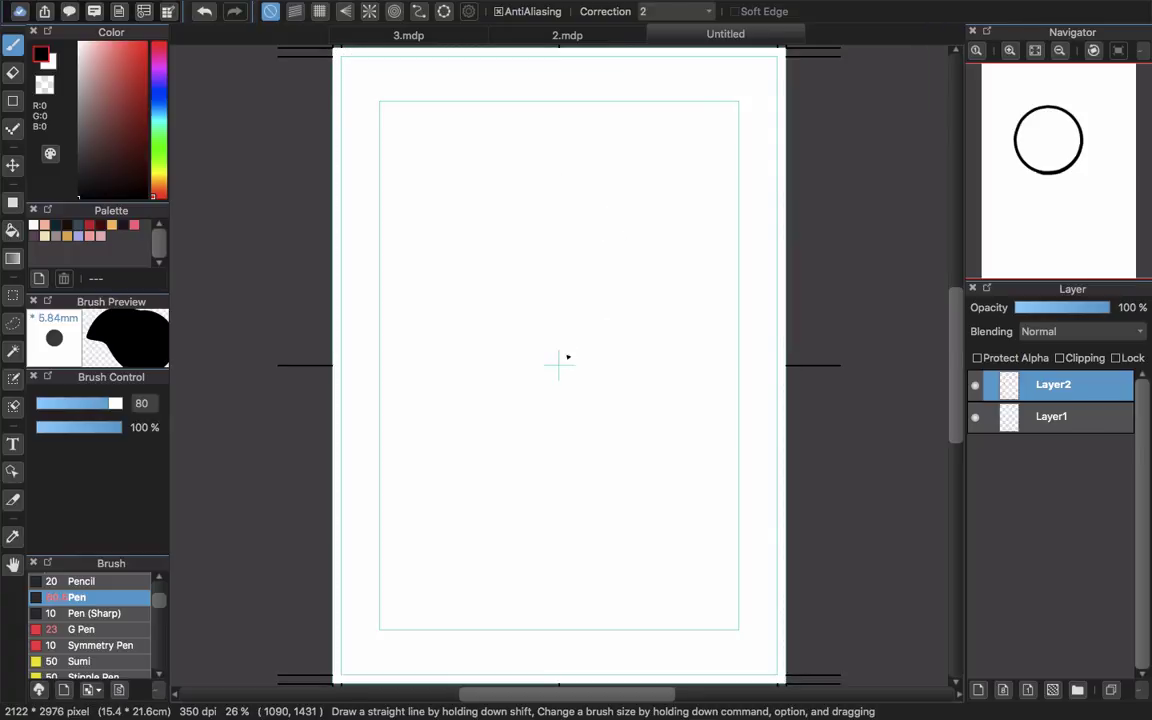
Make a tall ellipse selection in the centre of the page
{"action": "left_click", "coordinate": [13, 295]}
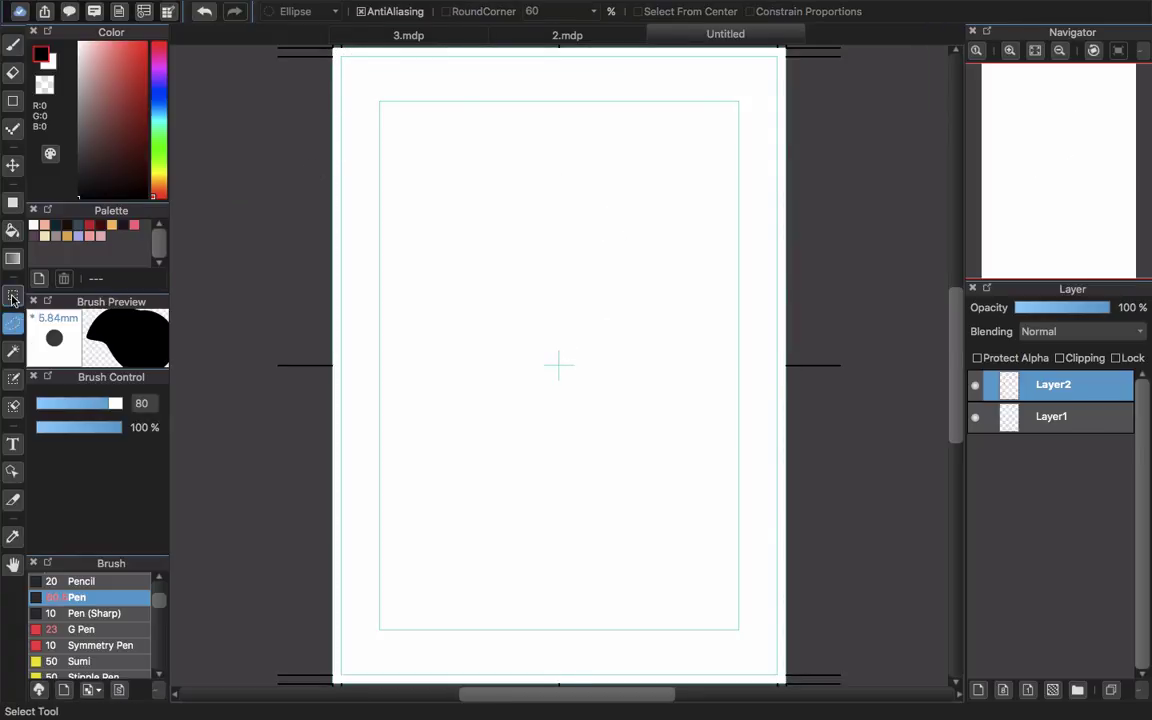
{"action": "left_click", "coordinate": [15, 326]}
{"action": "left_click", "coordinate": [13, 295]}
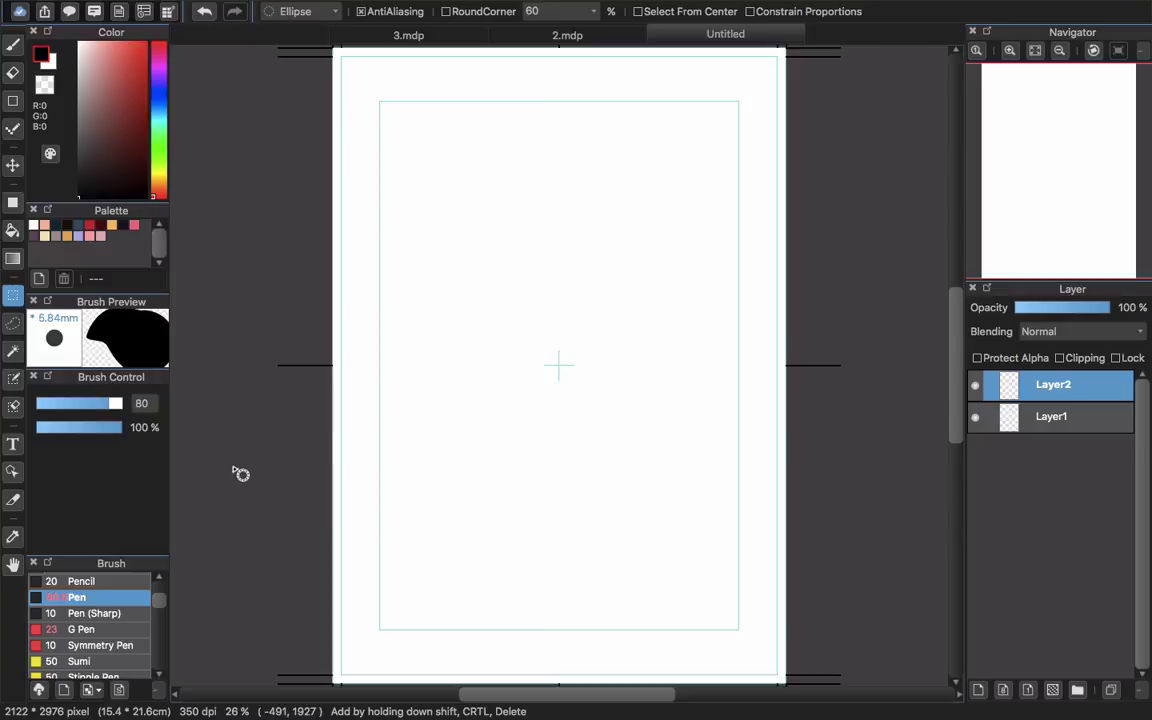
{"action": "left_click", "coordinate": [300, 11]}
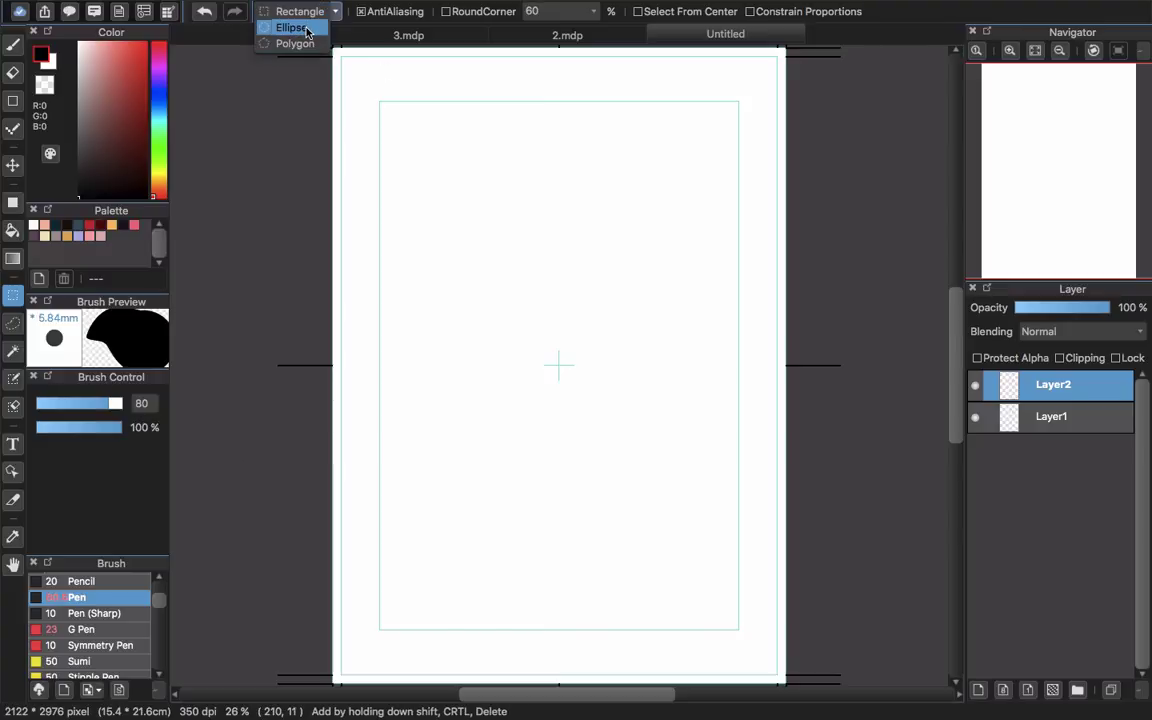
{"action": "left_click", "coordinate": [290, 28]}
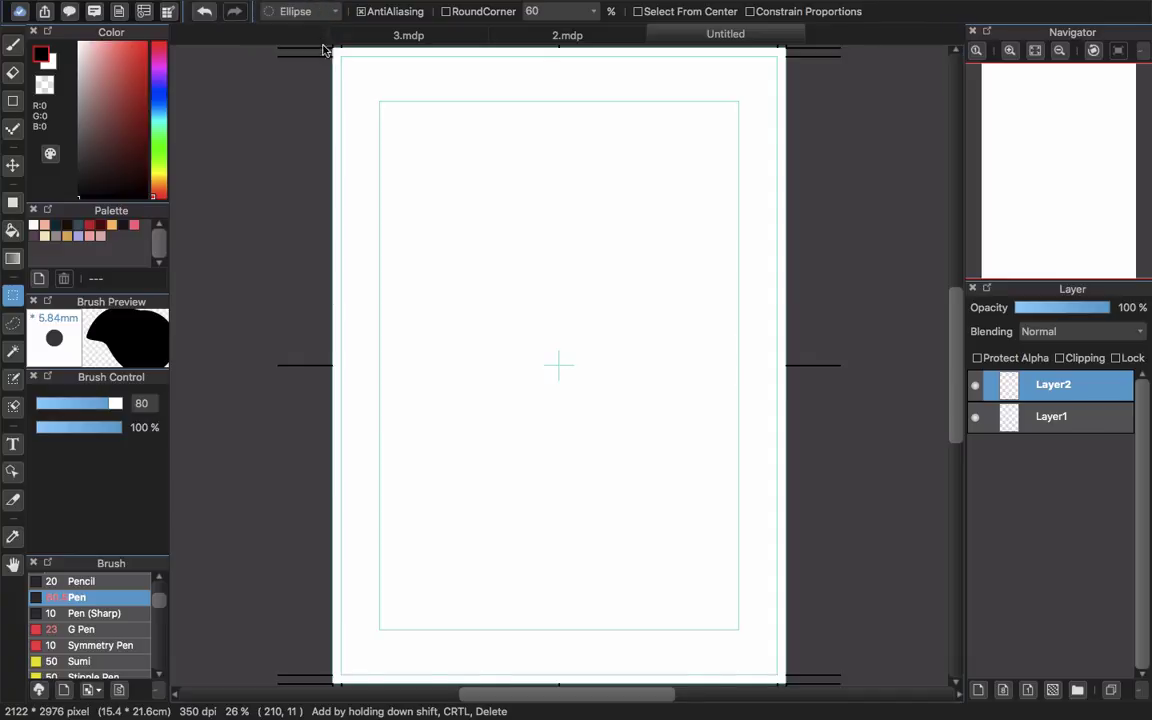
{"action": "left_click_drag", "start_coordinate": [460, 165], "coordinate": [628, 467]}
Add a pointed polygon tail at the oval selection's lower right
{"action": "left_click", "coordinate": [305, 12]}
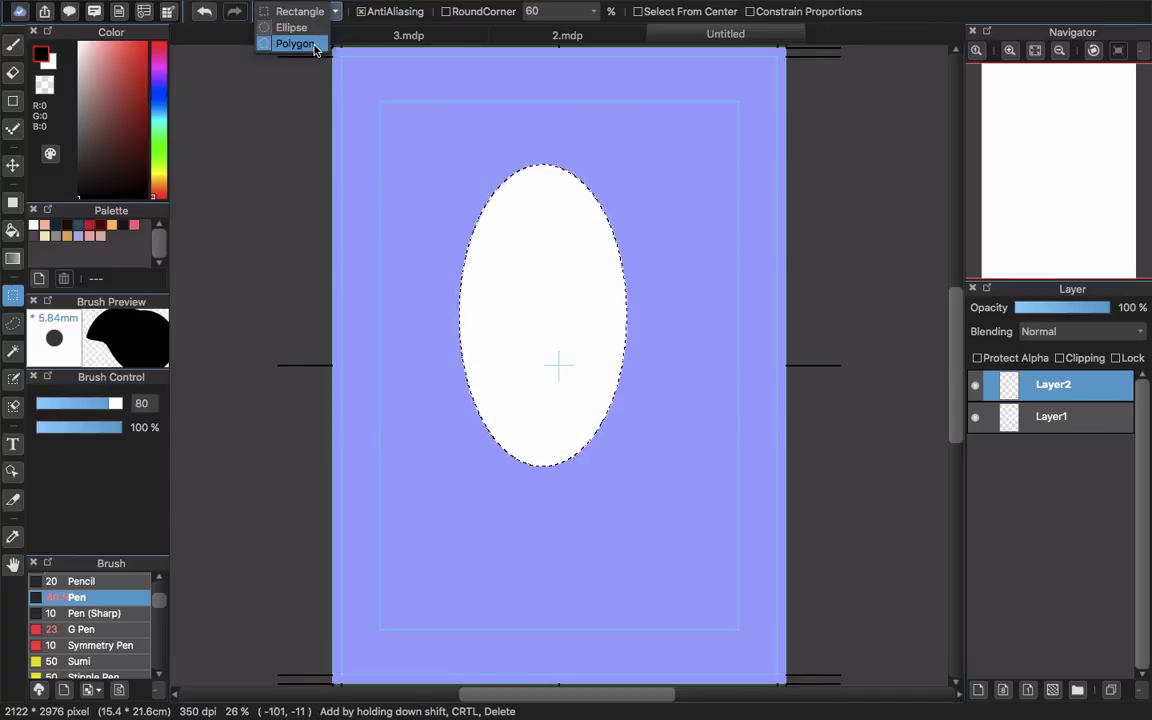
{"action": "left_click", "coordinate": [300, 43]}
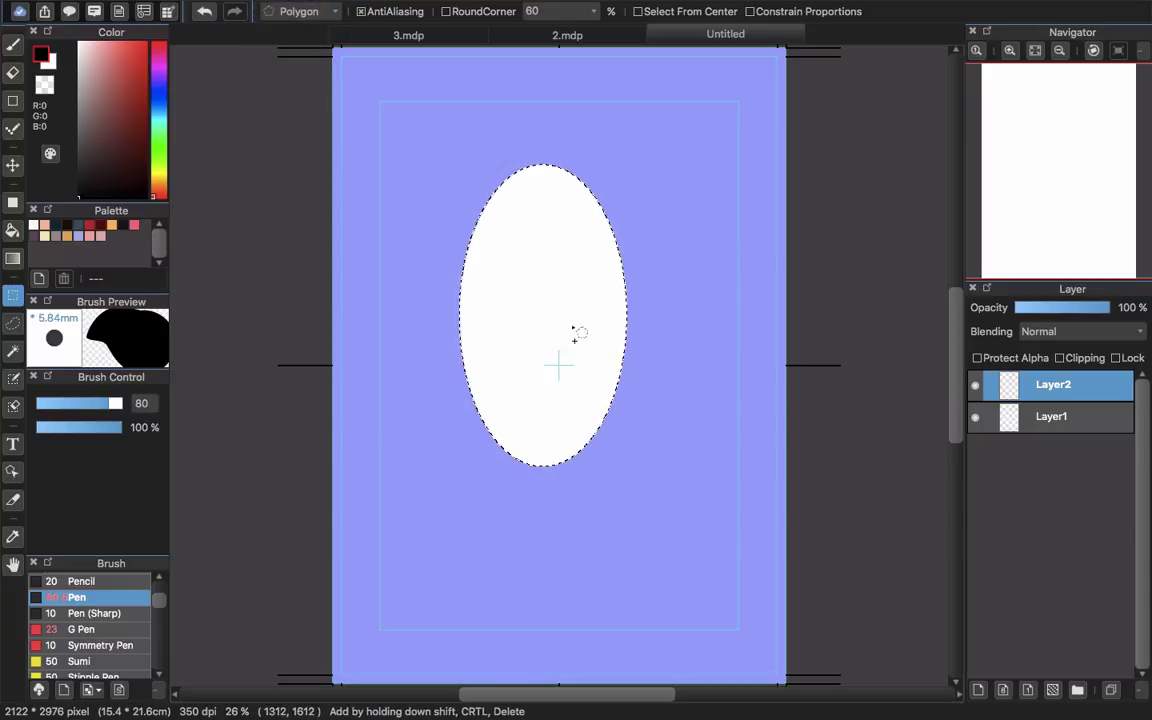
{"action": "left_click", "coordinate": [602, 397]}
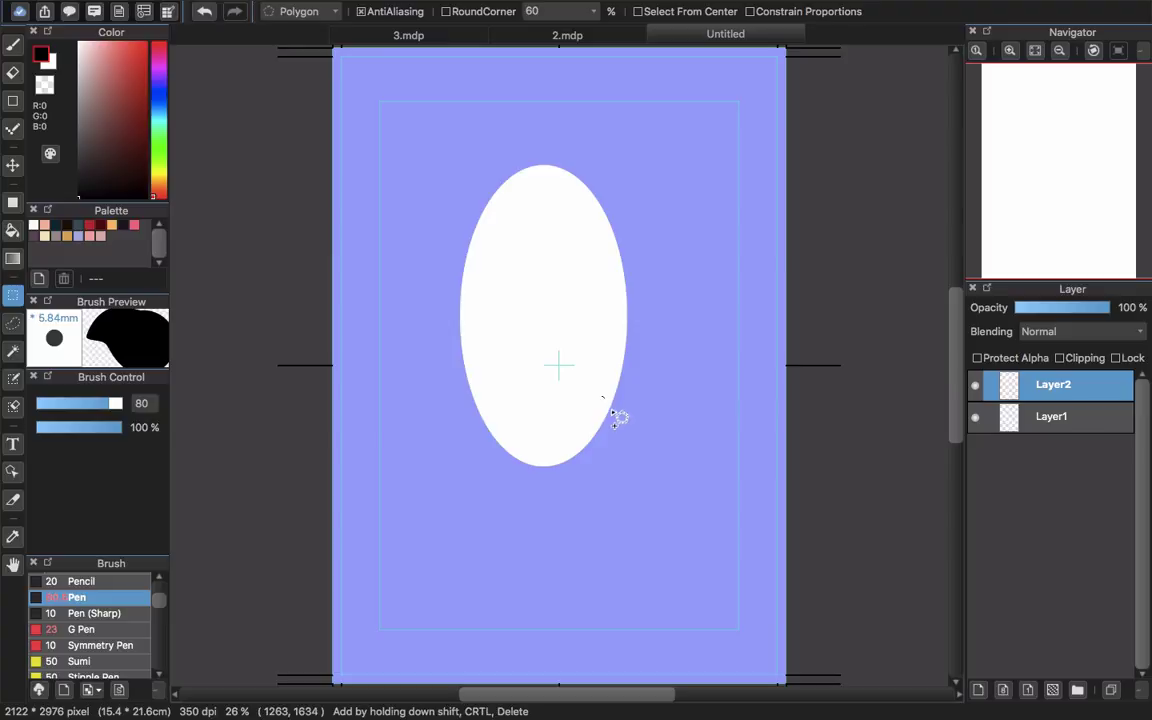
{"action": "left_click", "coordinate": [634, 418]}
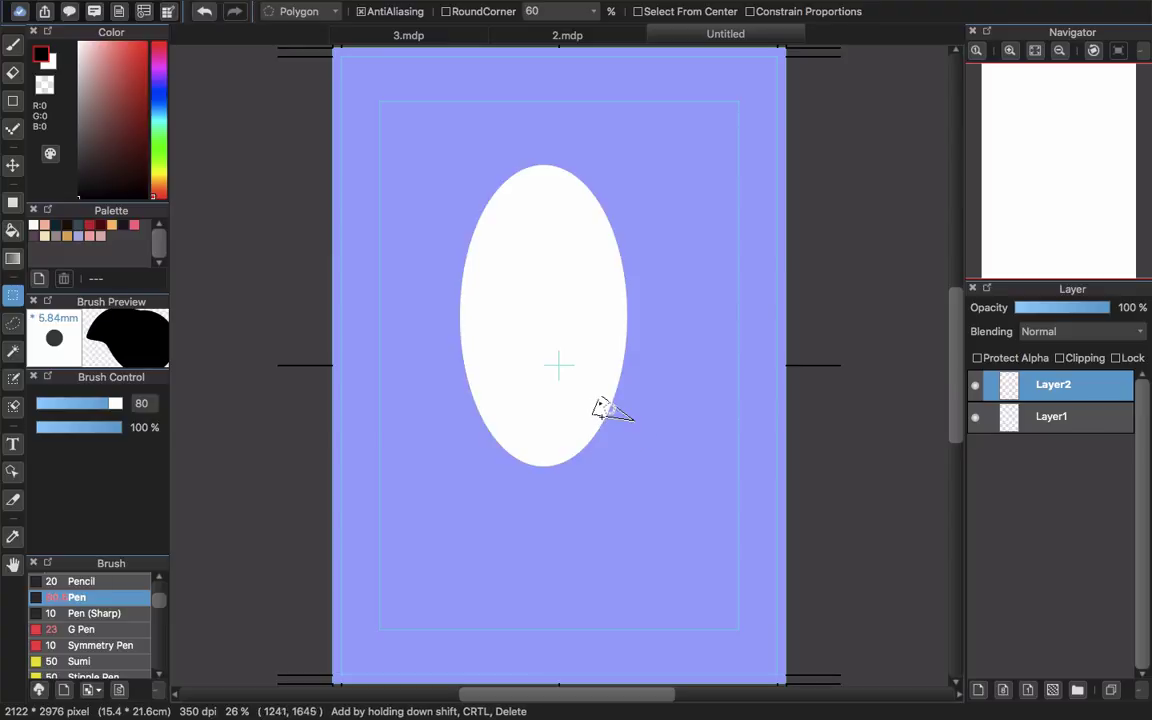
{"action": "left_click", "coordinate": [601, 400]}
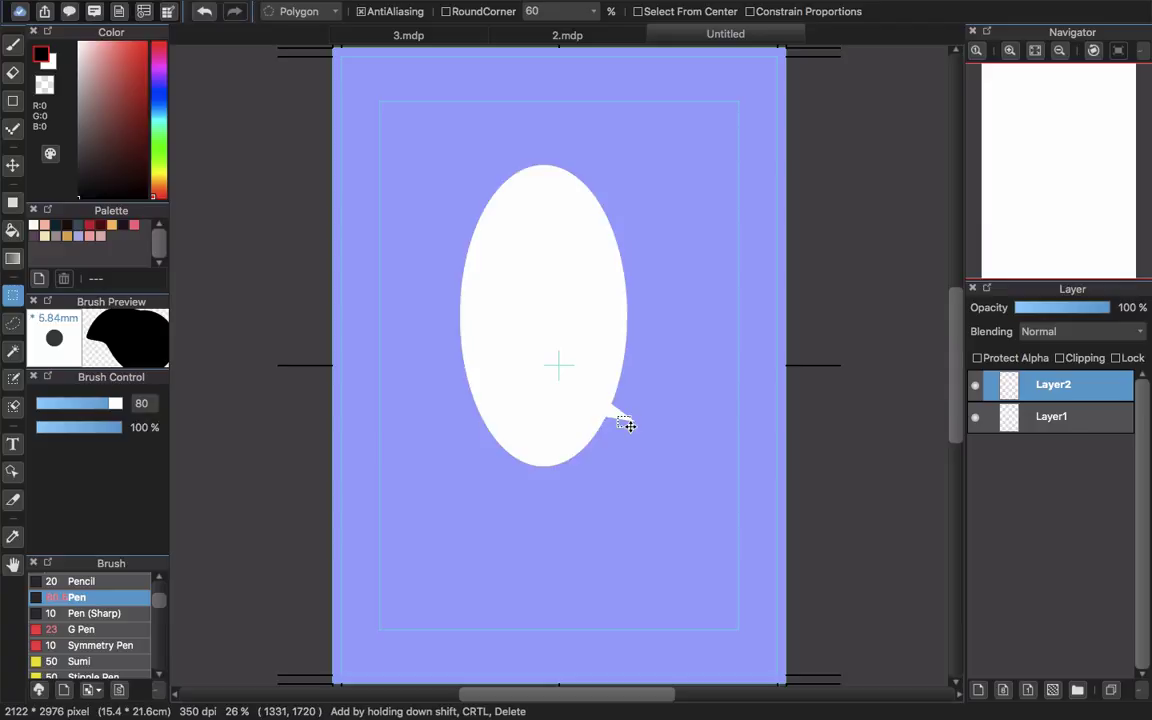
Stroke the balloon selection's border with a 6-pixel line placed on the boundary
{"action": "mouse_move", "coordinate": [308, 8]}
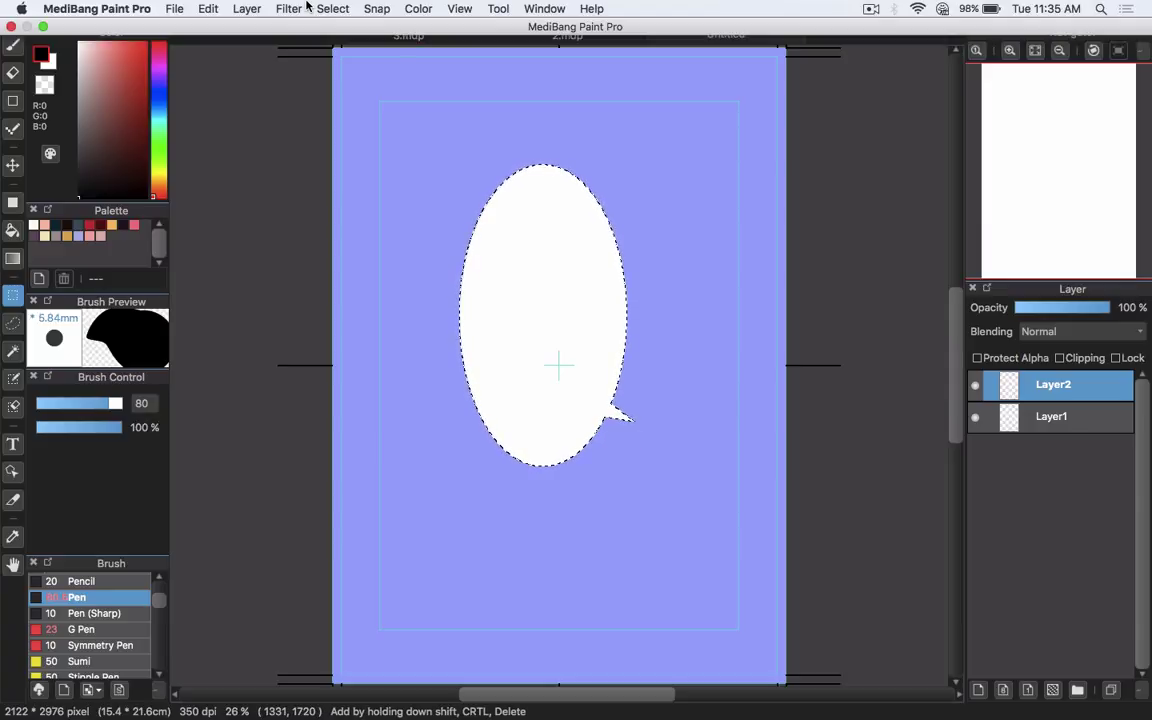
{"action": "left_click", "coordinate": [333, 9]}
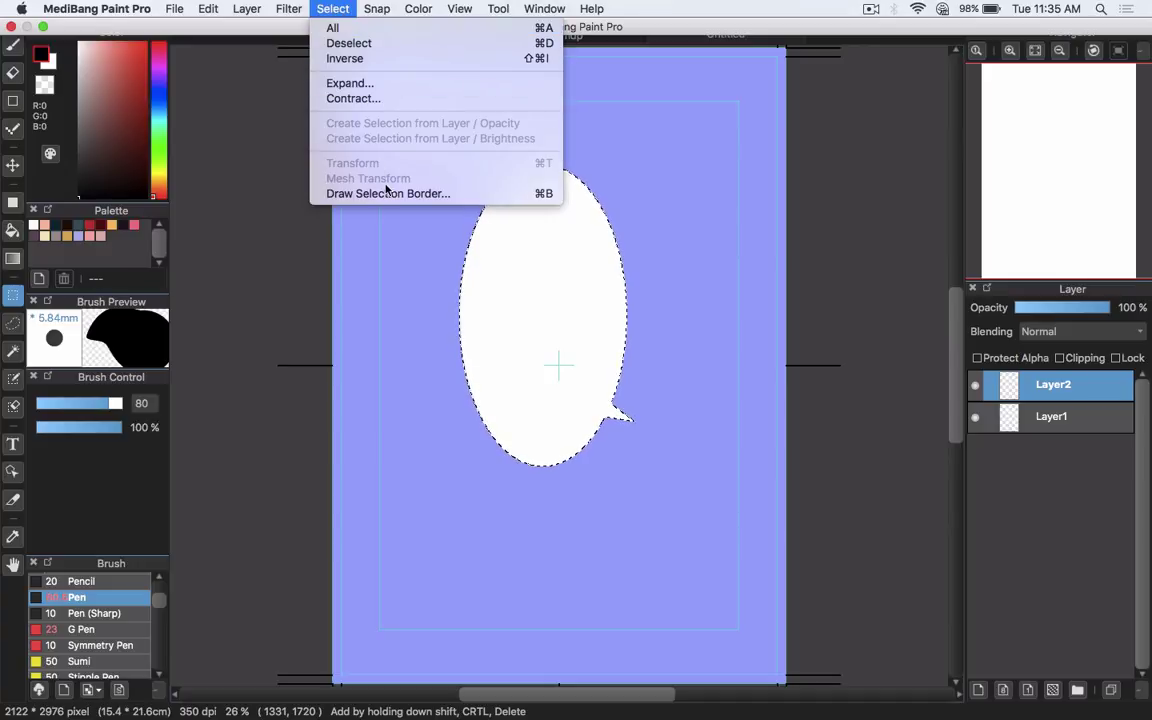
{"action": "left_click", "coordinate": [419, 195]}
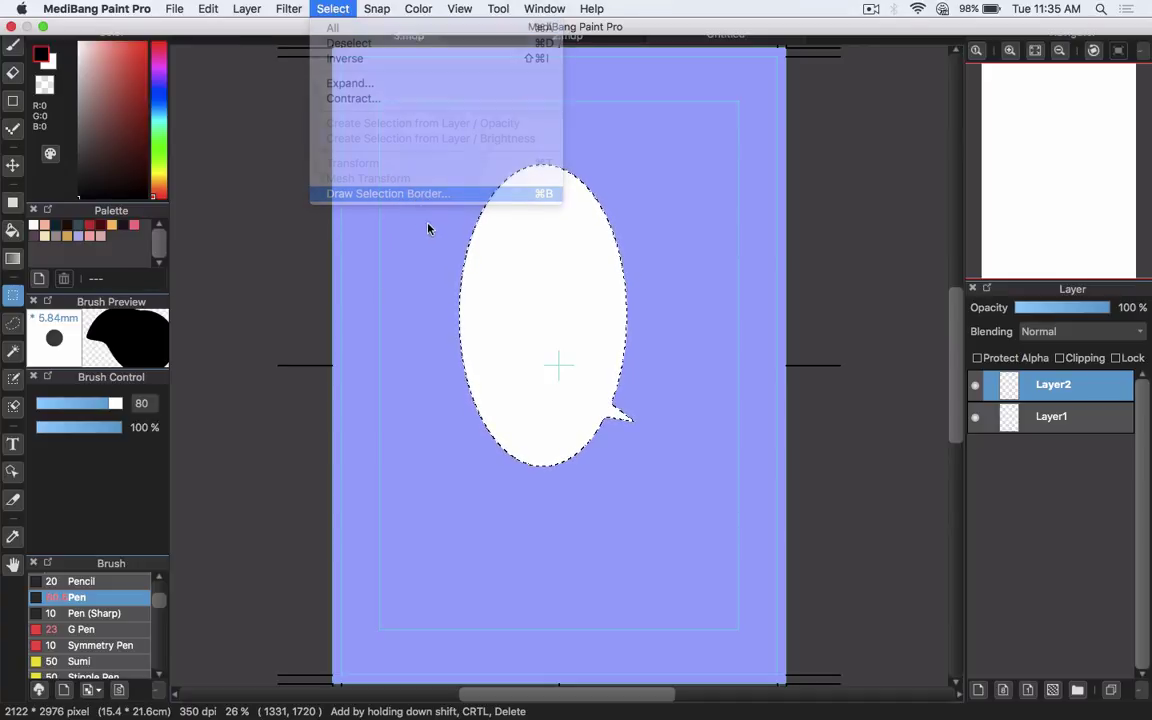
{"action": "left_click", "coordinate": [610, 345]}
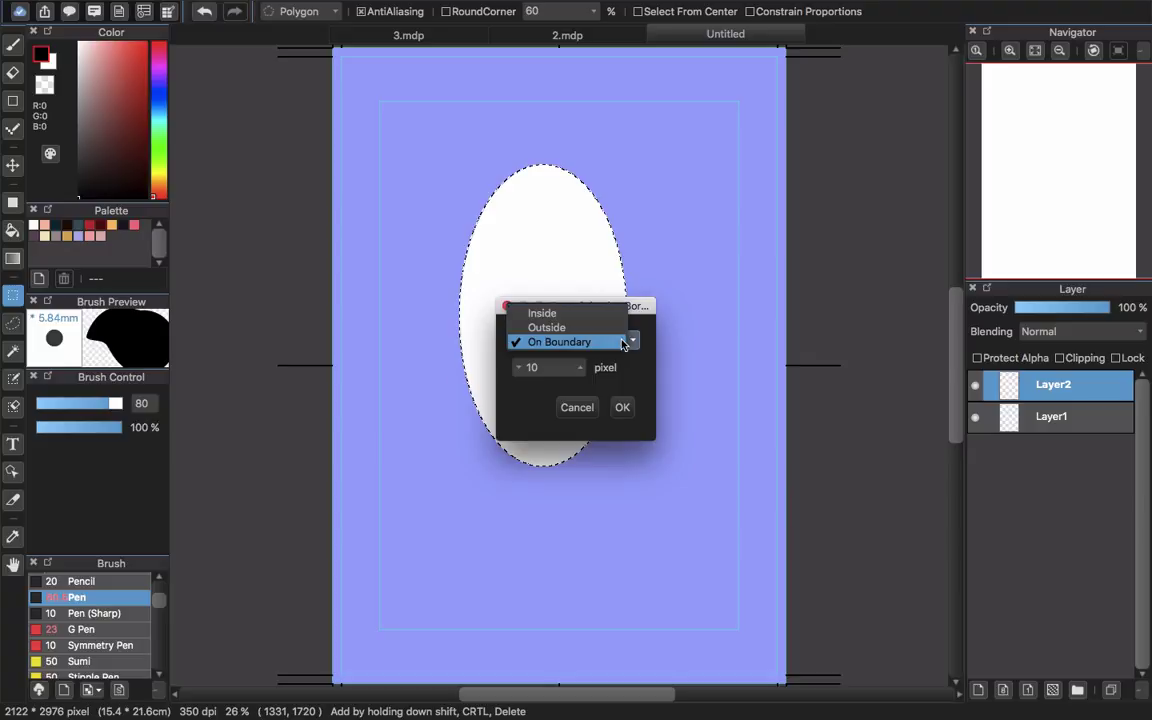
{"action": "left_click", "coordinate": [628, 370]}
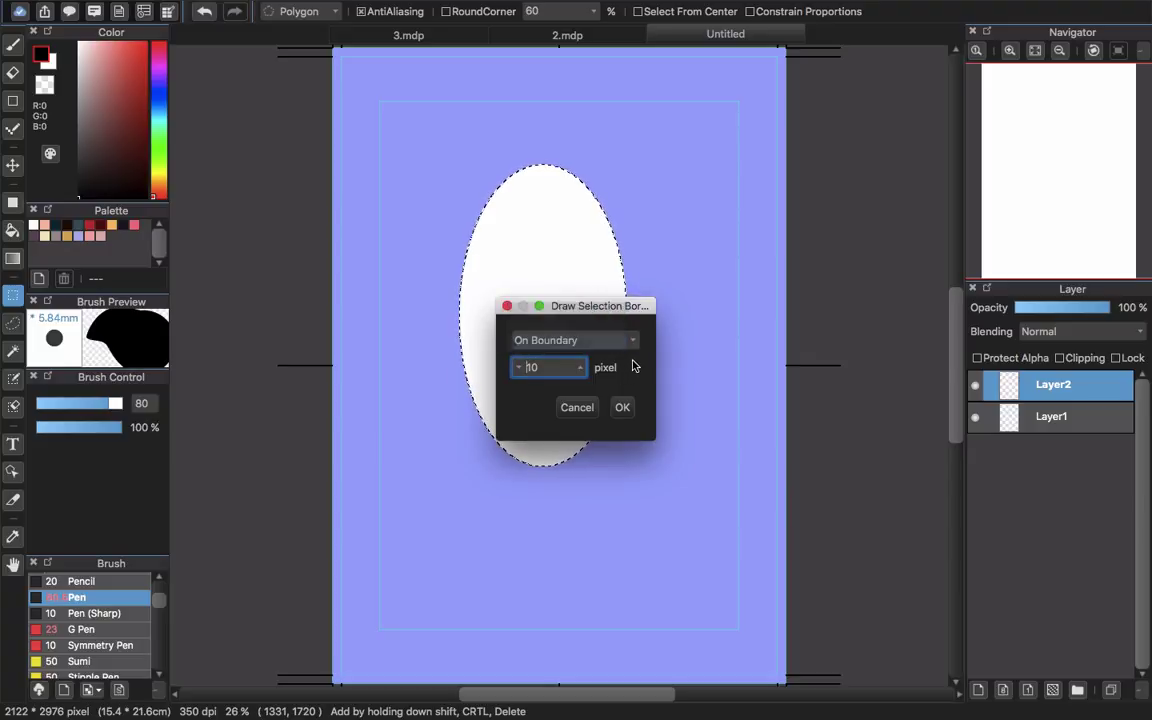
{"action": "key", "text": "Down"}
{"action": "key", "text": "Down"}
{"action": "key", "text": "Down"}
{"action": "key", "text": "Down"}
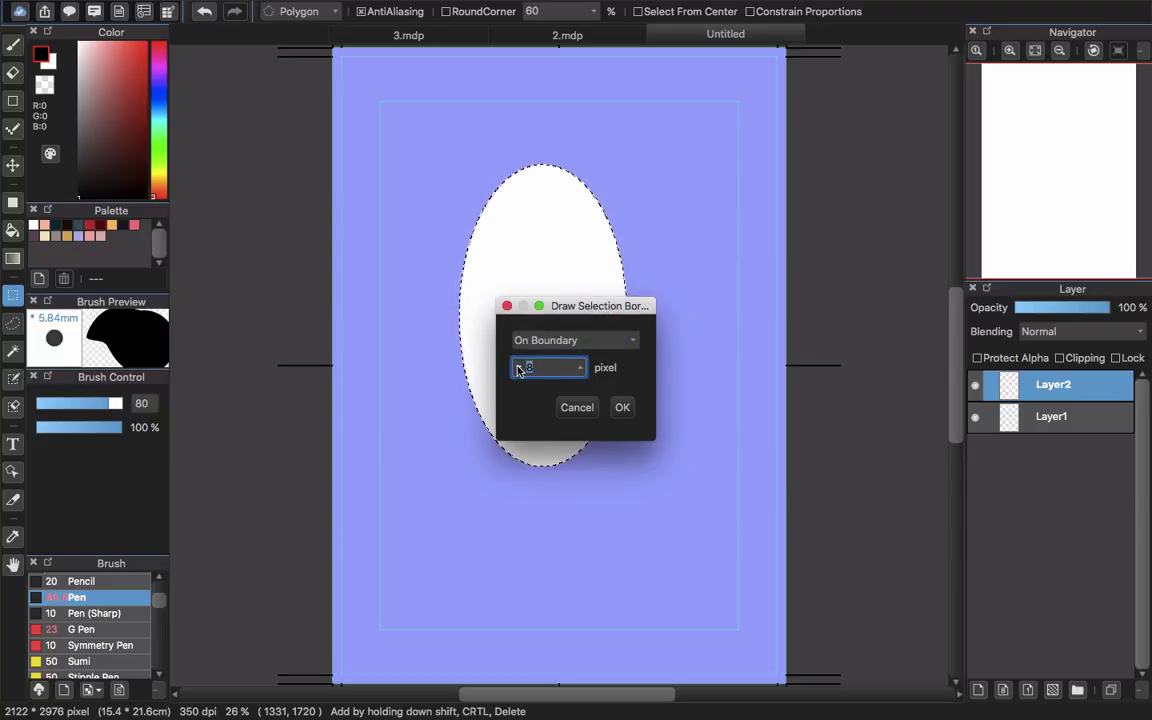
{"action": "left_click", "coordinate": [623, 407]}
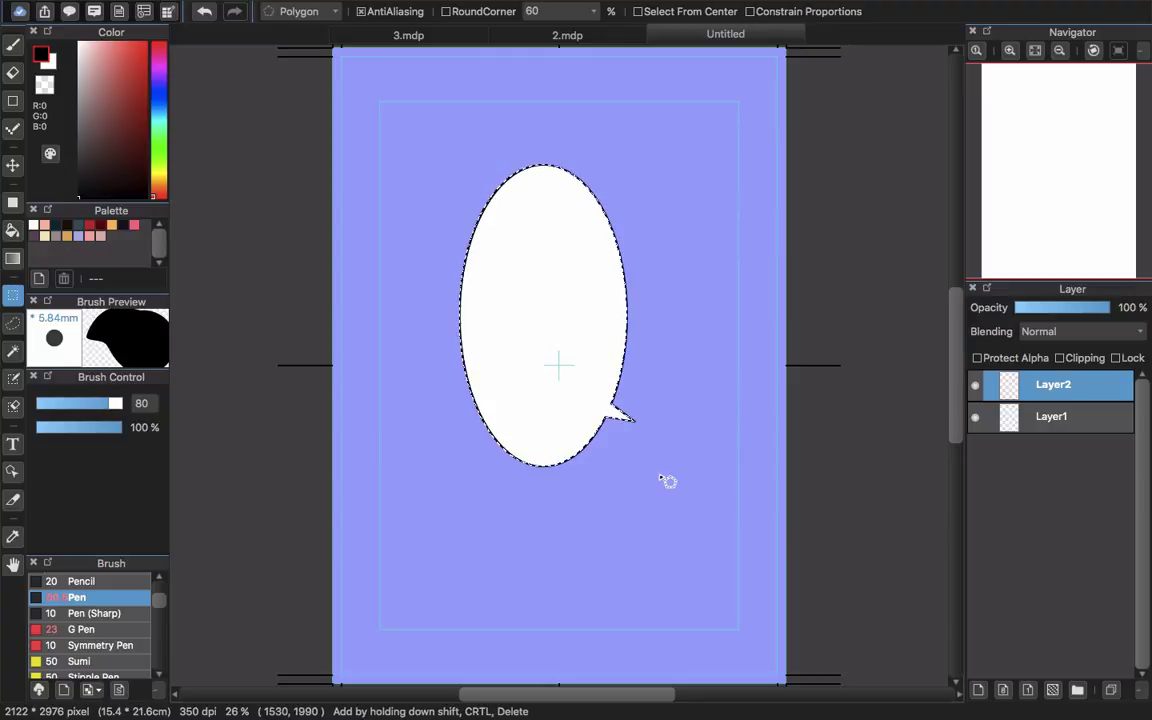
Deselect the balloon, then select all and delete to clear Layer2
{"action": "key", "text": "ctrl+d"}
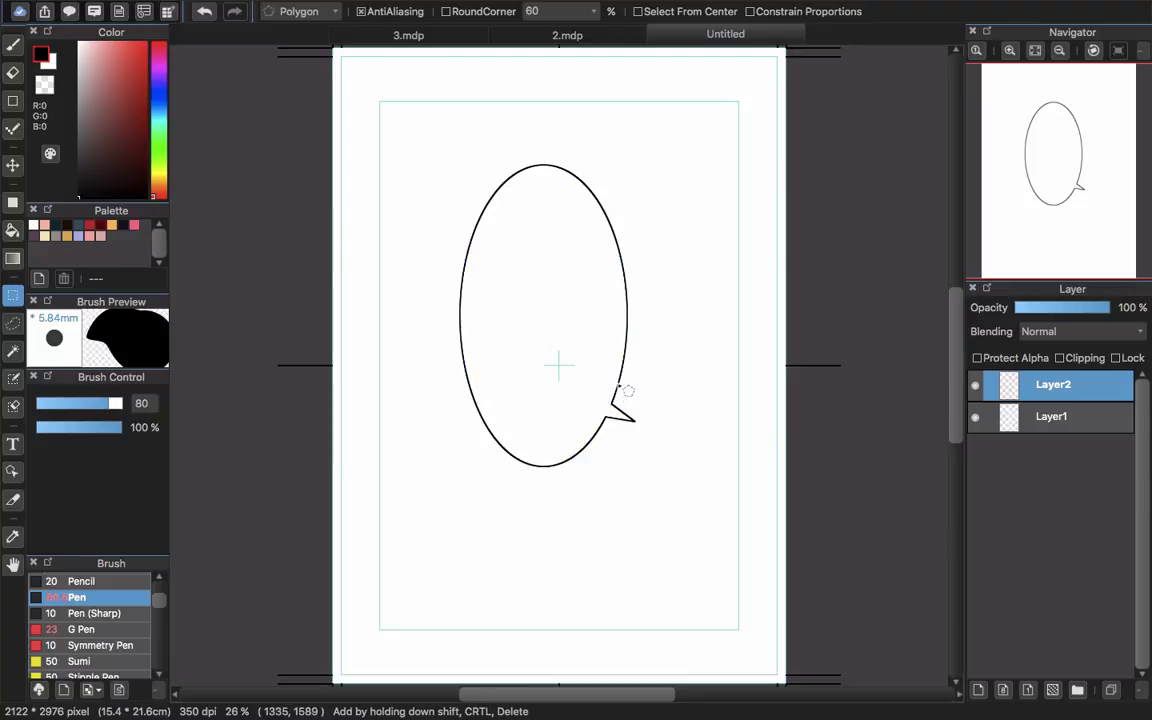
{"action": "key", "text": "ctrl+a"}
{"action": "key", "text": "Delete"}
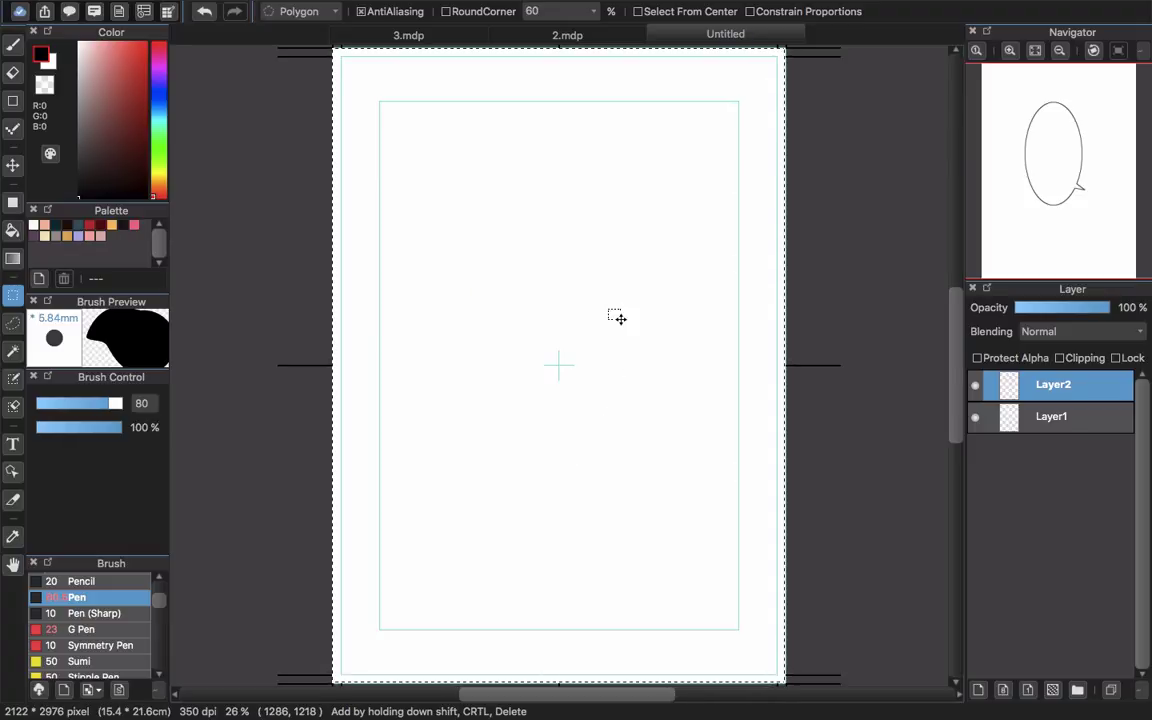
{"action": "left_click", "coordinate": [13, 322]}
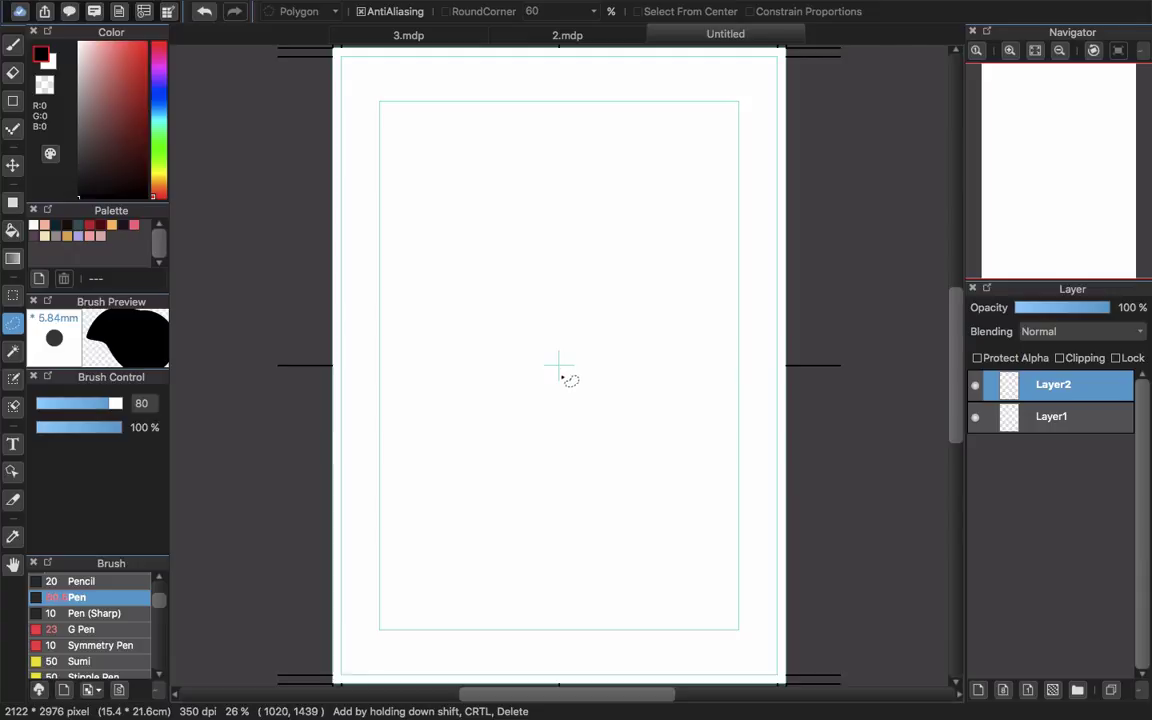
{"action": "mouse_move", "coordinate": [452, 318]}
{"action": "left_mouse_down"}
{"action": "mouse_move", "coordinate": [445, 236]}
{"action": "mouse_move", "coordinate": [475, 176]}
{"action": "left_mouse_up"}
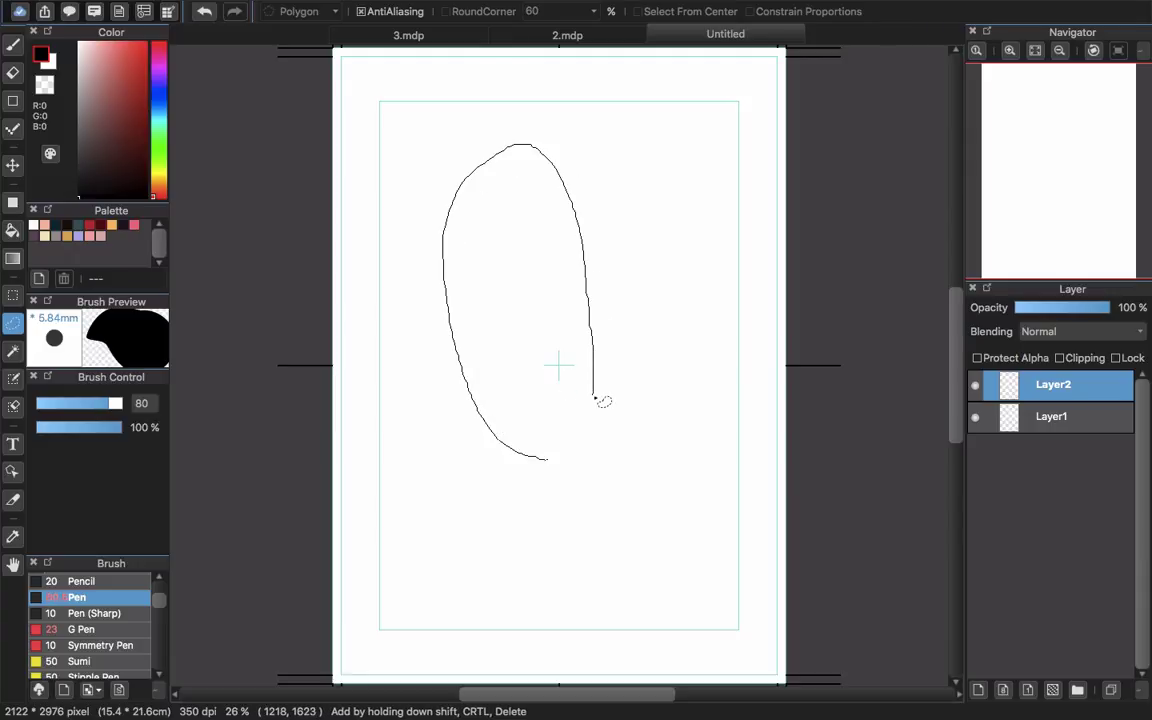
{"action": "left_click_drag", "start_coordinate": [584, 441], "coordinate": [530, 440]}
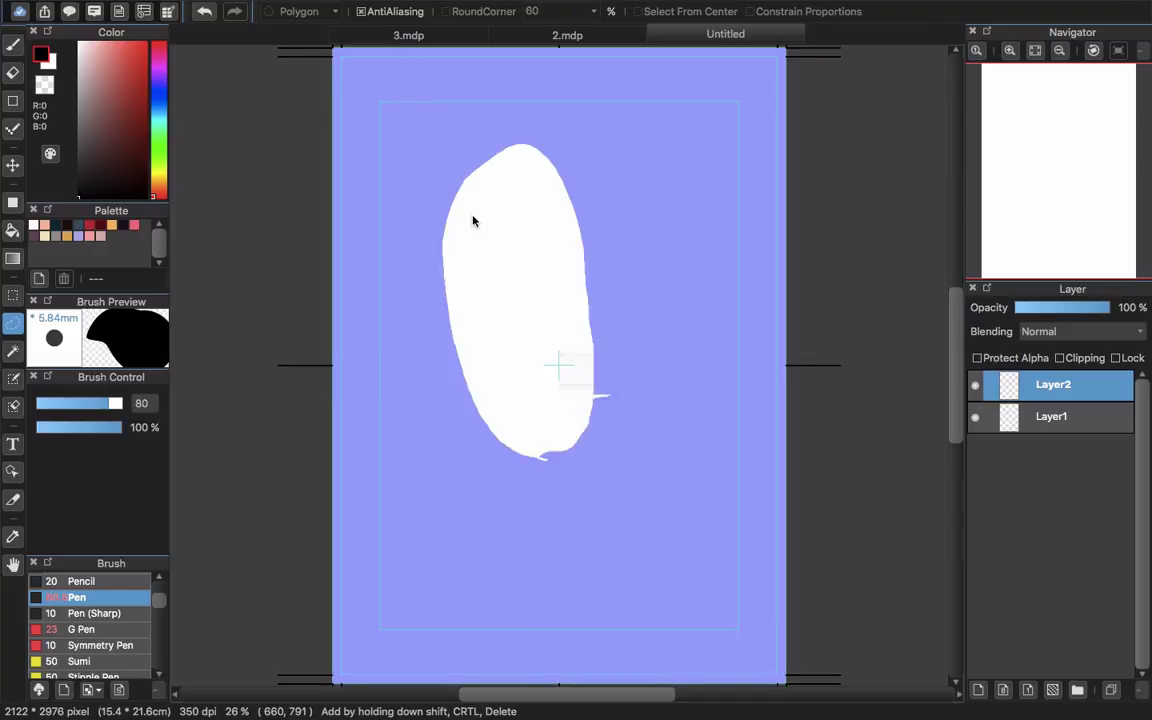
{"action": "key", "text": "ctrl+b"}
{"action": "left_click", "coordinate": [622, 407]}
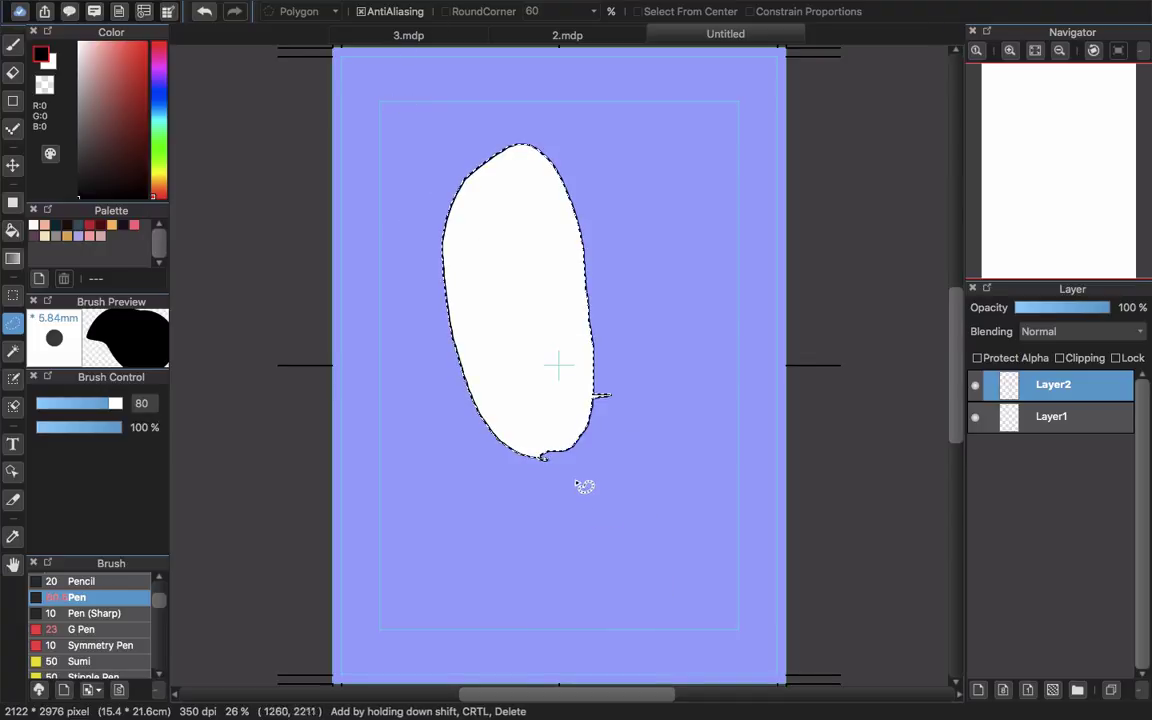
{"action": "key", "text": "ctrl+d"}
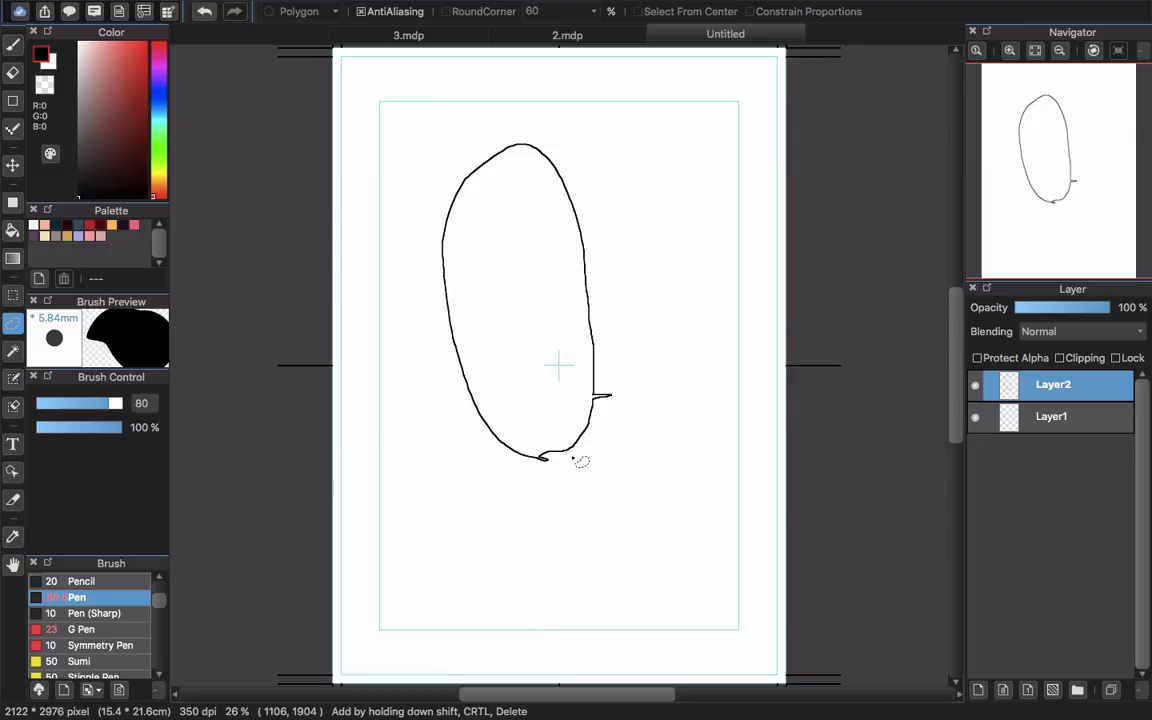
{"action": "scroll", "coordinate": [580, 461], "scroll_direction": "up", "scroll_amount": 6}
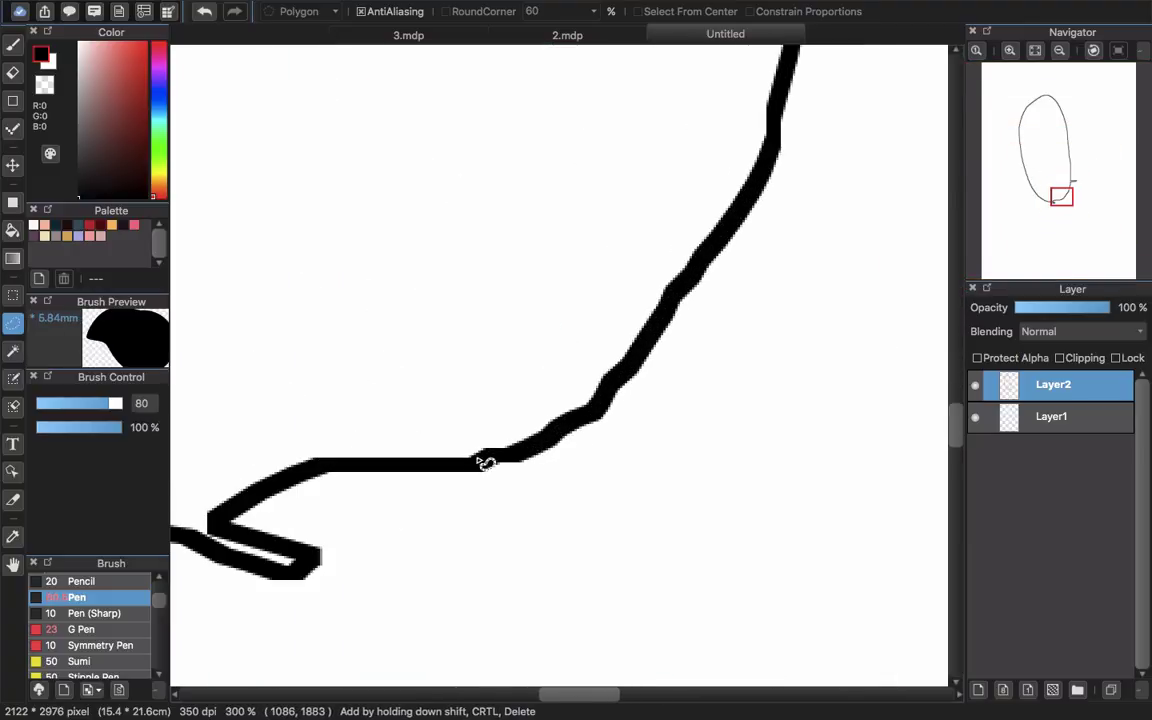
{"action": "scroll", "coordinate": [485, 462], "scroll_direction": "up", "scroll_amount": 1}
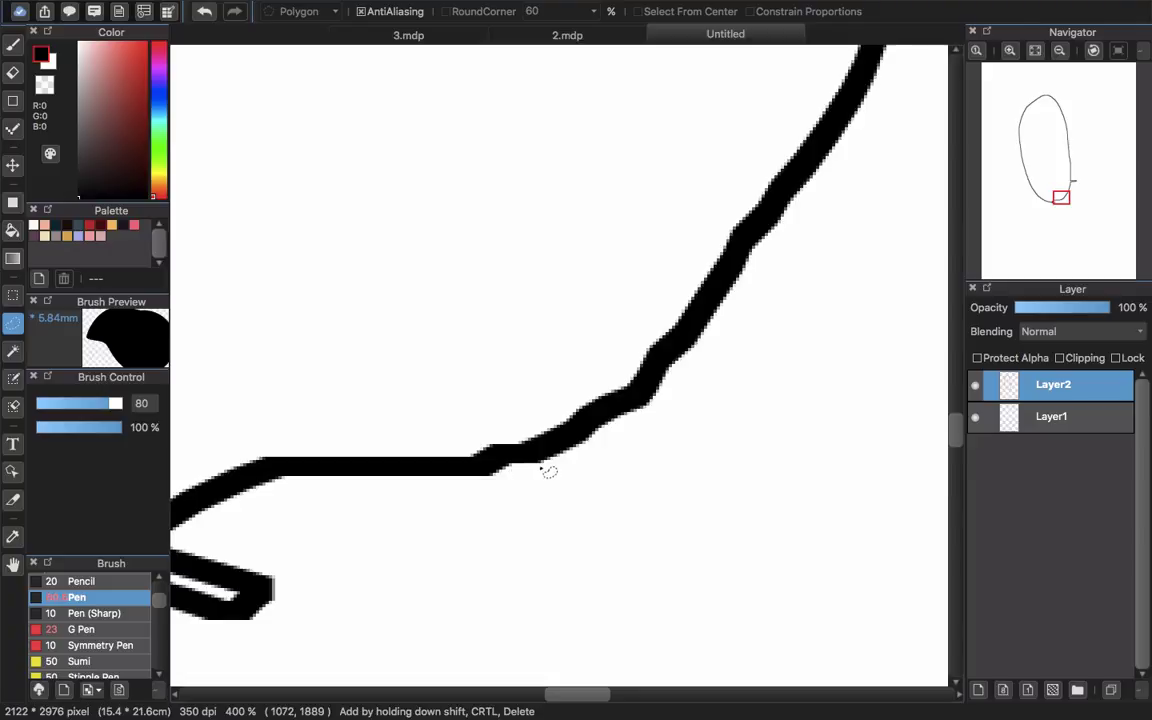
{"action": "scroll", "coordinate": [559, 476], "scroll_direction": "down", "scroll_amount": 8}
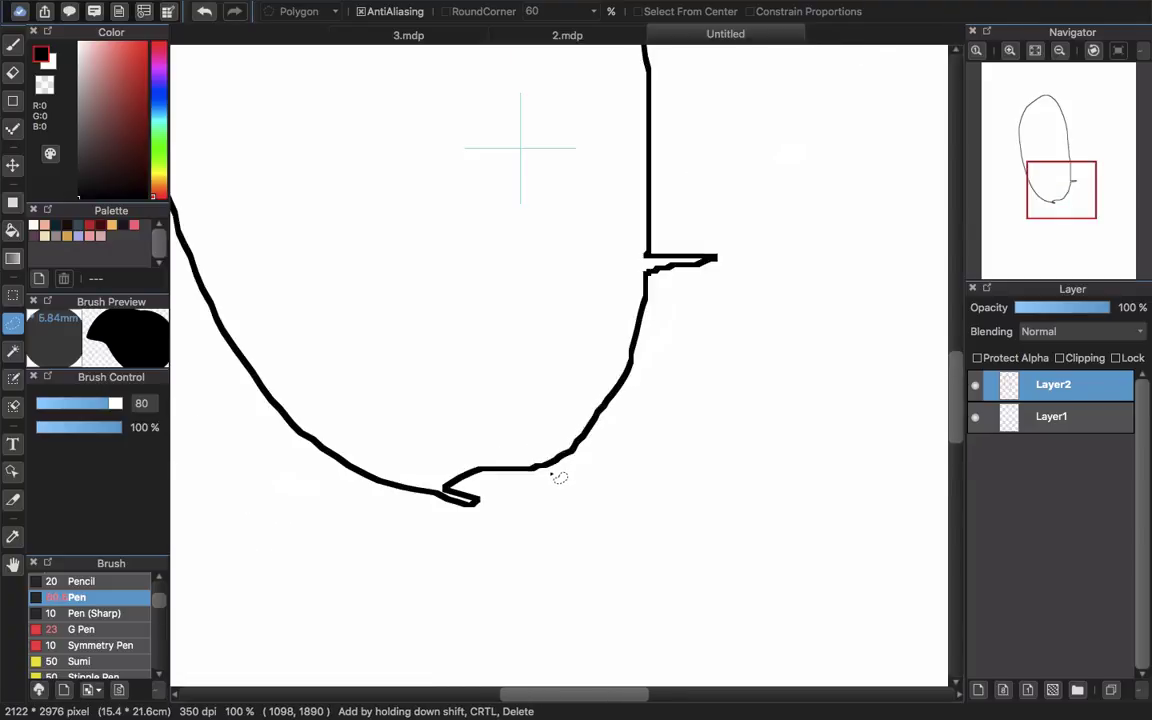
{"action": "scroll", "coordinate": [560, 470], "scroll_direction": "up", "scroll_amount": 4}
{"action": "scroll", "coordinate": [618, 452], "scroll_direction": "up", "scroll_amount": 1}
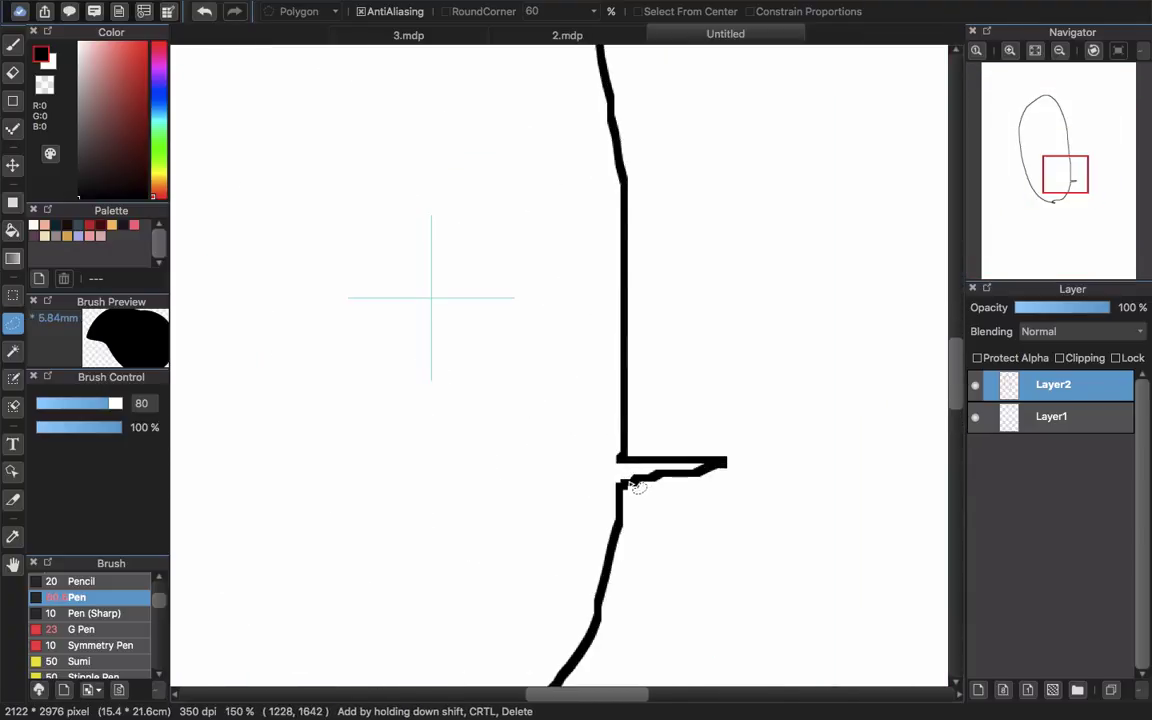
{"action": "scroll", "coordinate": [622, 466], "scroll_direction": "down", "scroll_amount": 4}
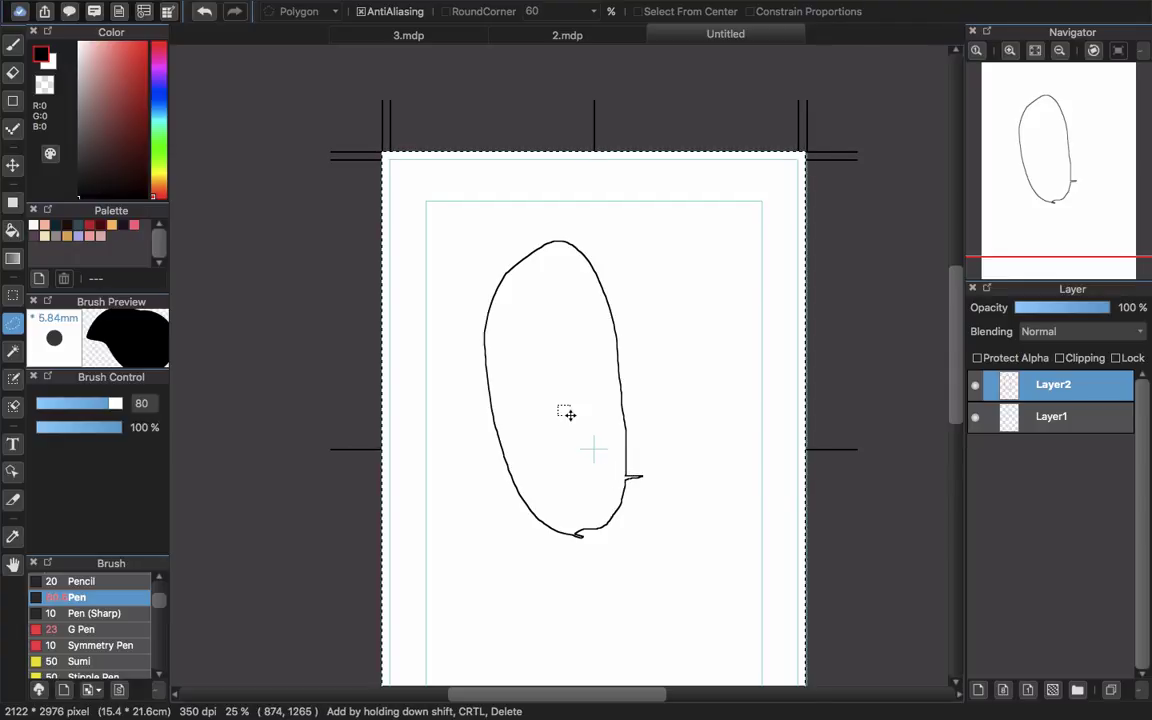
{"action": "key", "text": "Delete"}
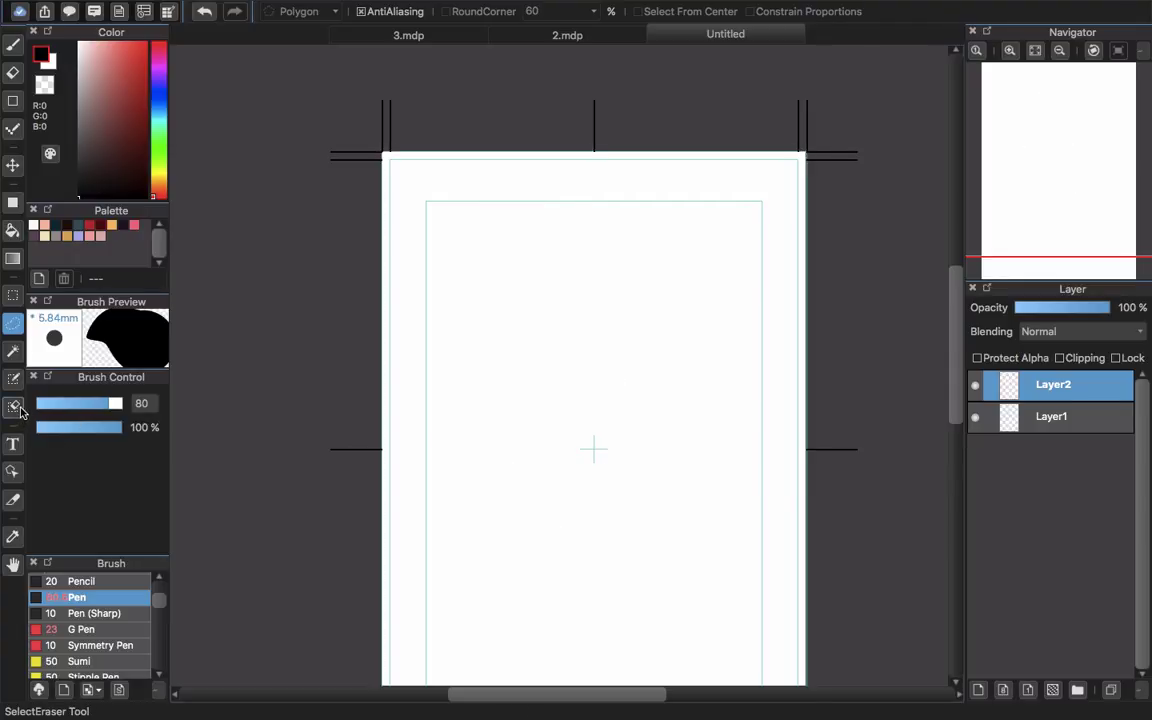
Make a tall elliptical selection near the top of the page
{"action": "key", "text": "b"}
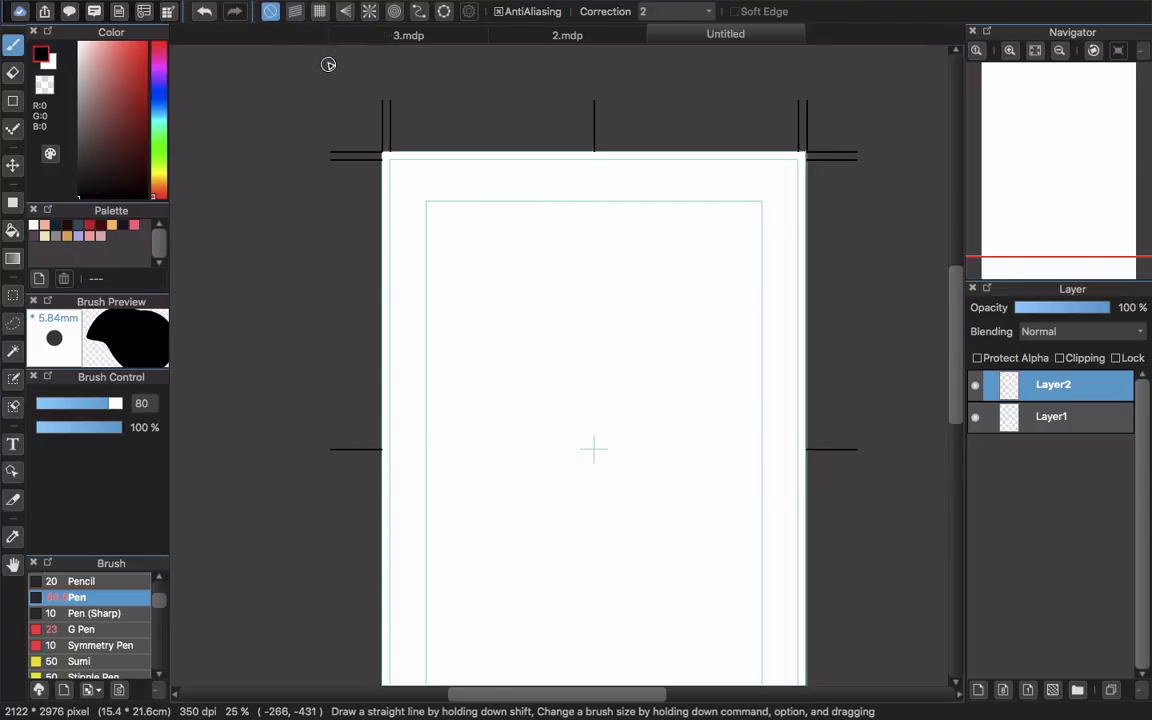
{"action": "key", "text": "u"}
{"action": "left_click", "coordinate": [295, 13]}
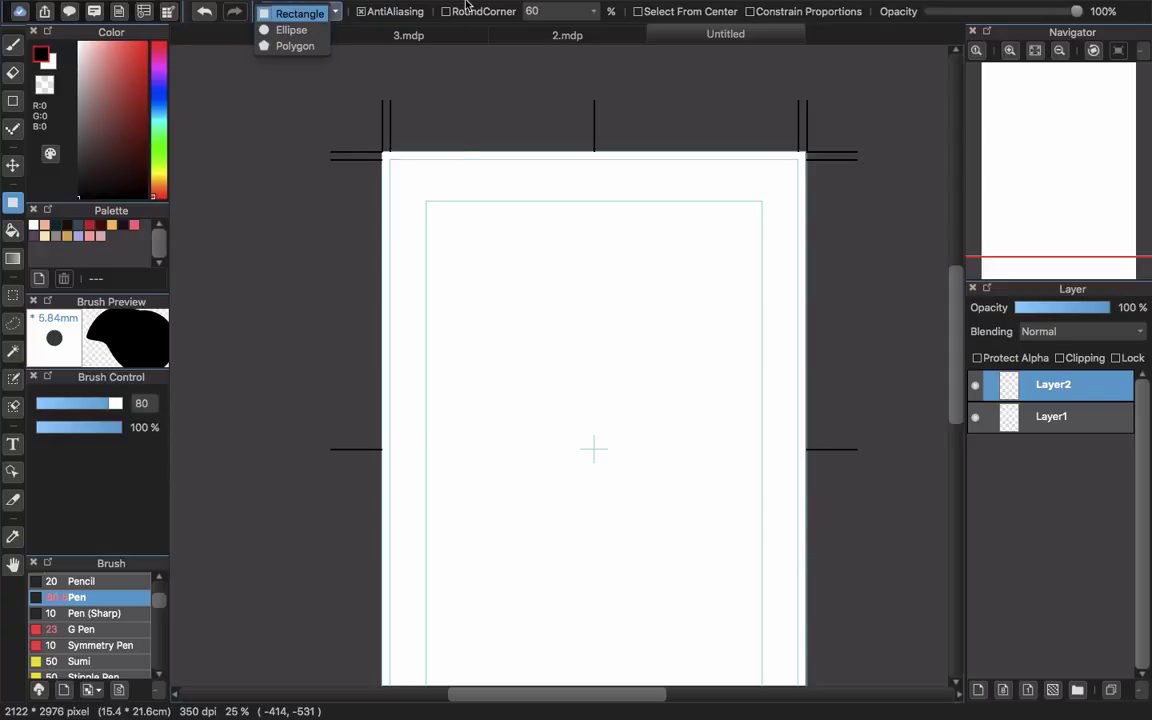
{"action": "left_click", "coordinate": [708, 52]}
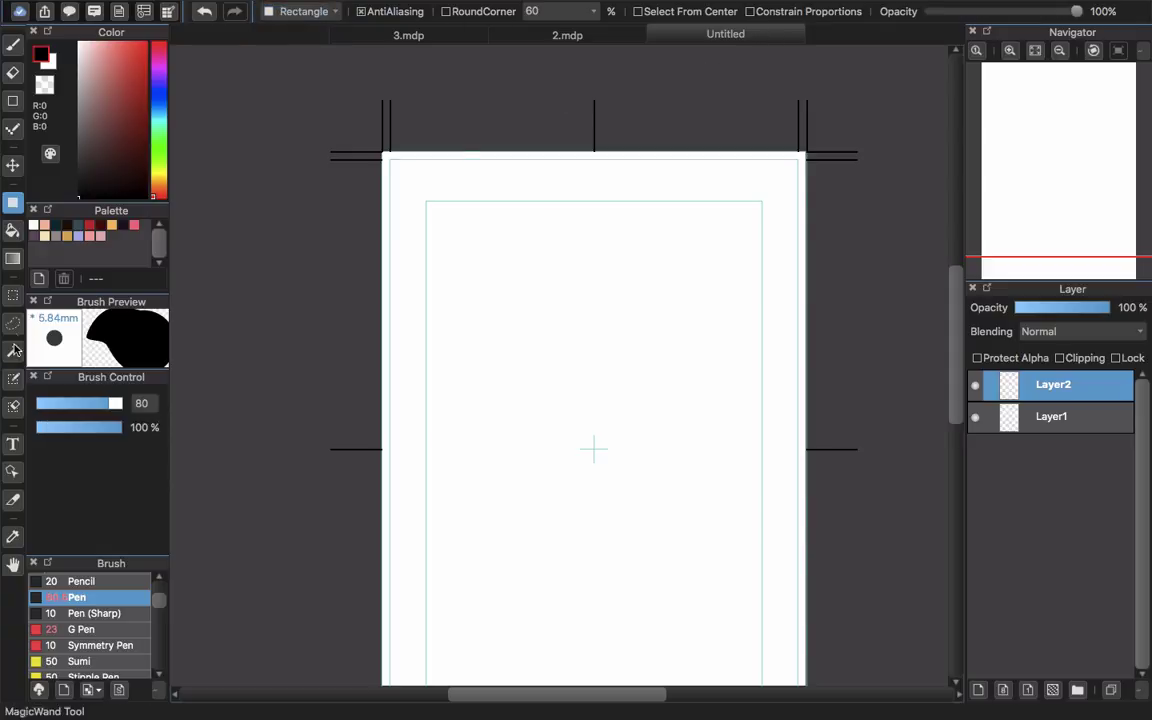
{"action": "left_click", "coordinate": [14, 297]}
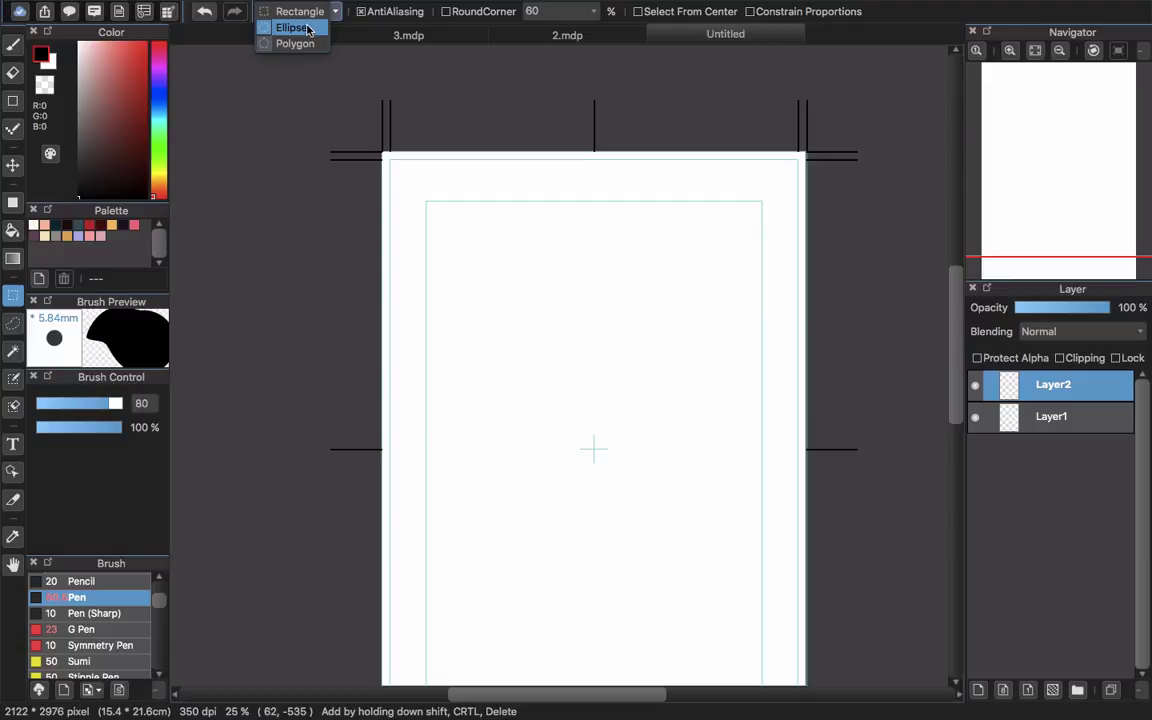
{"action": "left_click", "coordinate": [305, 28]}
{"action": "left_click_drag", "start_coordinate": [498, 232], "coordinate": [624, 491]}
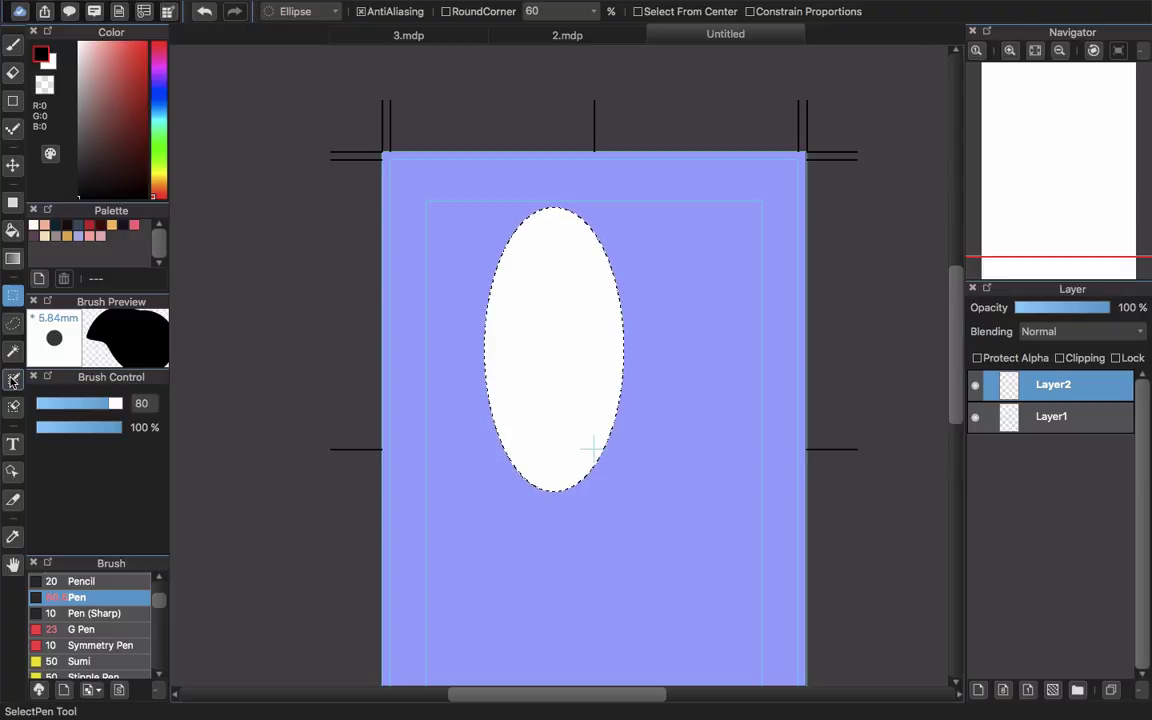
Paint lumpy bumps onto the oval's upper-left, left, right and bottom edges
{"action": "left_click", "coordinate": [13, 380]}
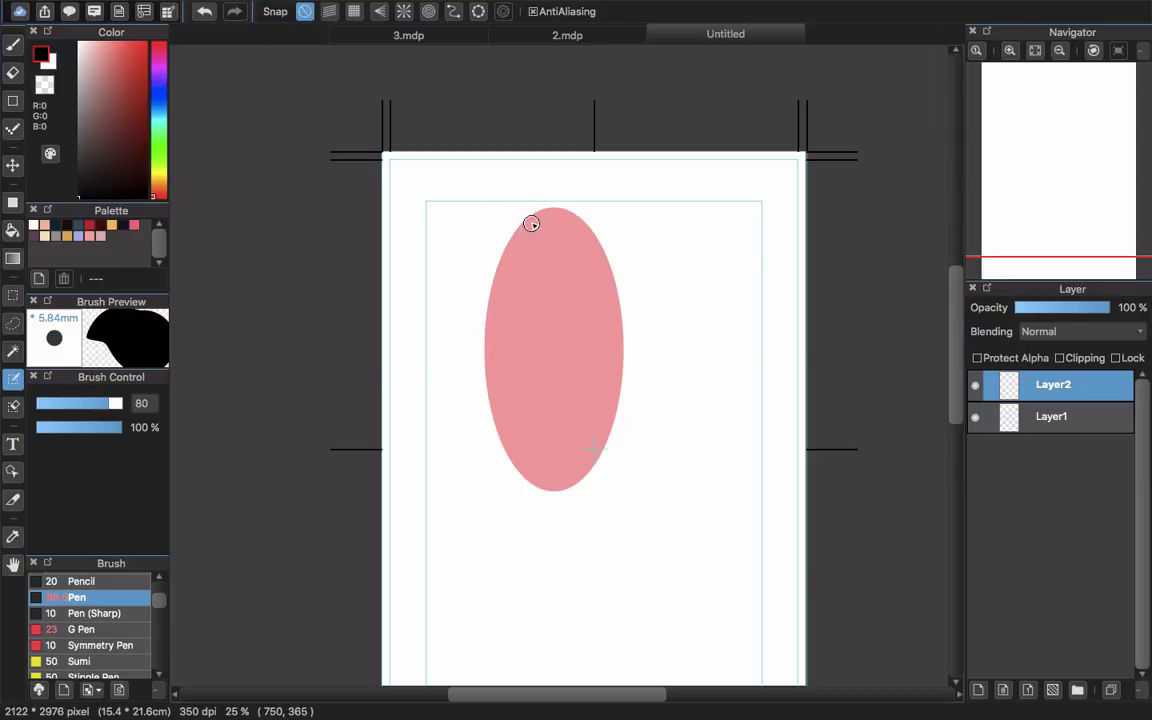
{"action": "scroll", "coordinate": [531, 223], "scroll_direction": "up", "scroll_amount": 5}
{"action": "scroll", "coordinate": [527, 219], "scroll_direction": "down", "scroll_amount": 1}
{"action": "left_click", "coordinate": [496, 208]}
{"action": "left_click_drag", "start_coordinate": [496, 208], "coordinate": [409, 484]}
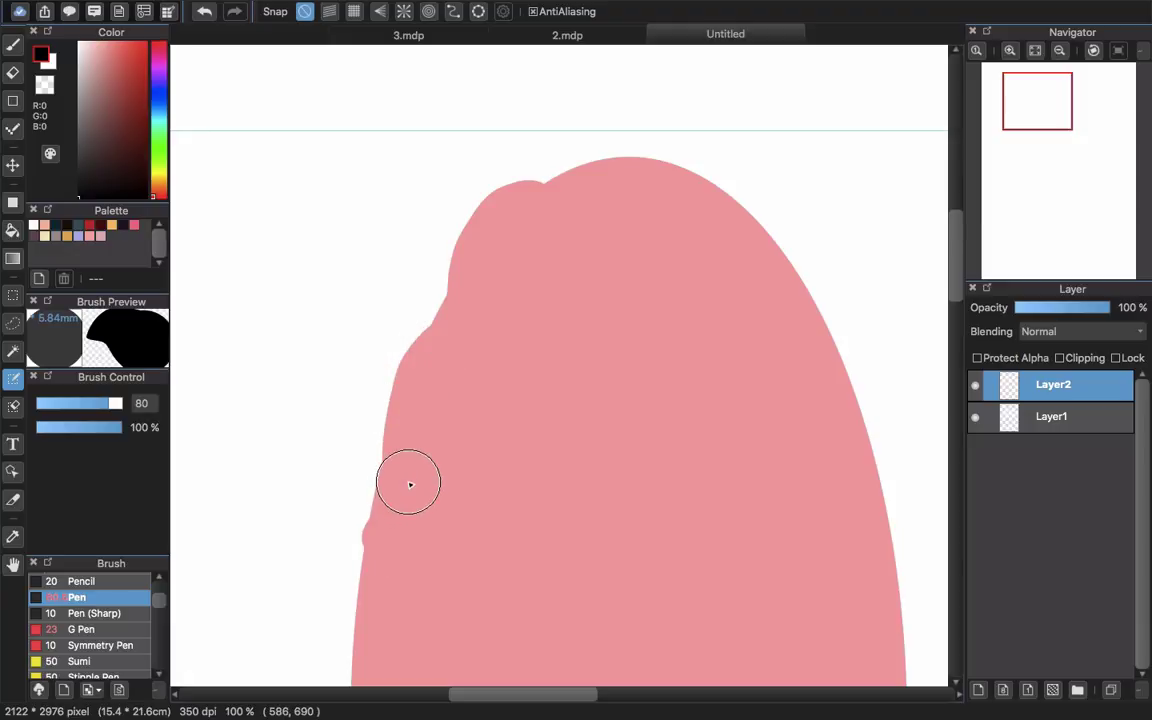
{"action": "scroll", "coordinate": [409, 484], "scroll_direction": "down", "scroll_amount": 3}
{"action": "mouse_move", "coordinate": [468, 380]}
{"action": "left_mouse_down"}
{"action": "mouse_move", "coordinate": [539, 408]}
{"action": "mouse_move", "coordinate": [581, 545]}
{"action": "left_mouse_up"}
{"action": "scroll", "coordinate": [553, 546], "scroll_direction": "down", "scroll_amount": 1}
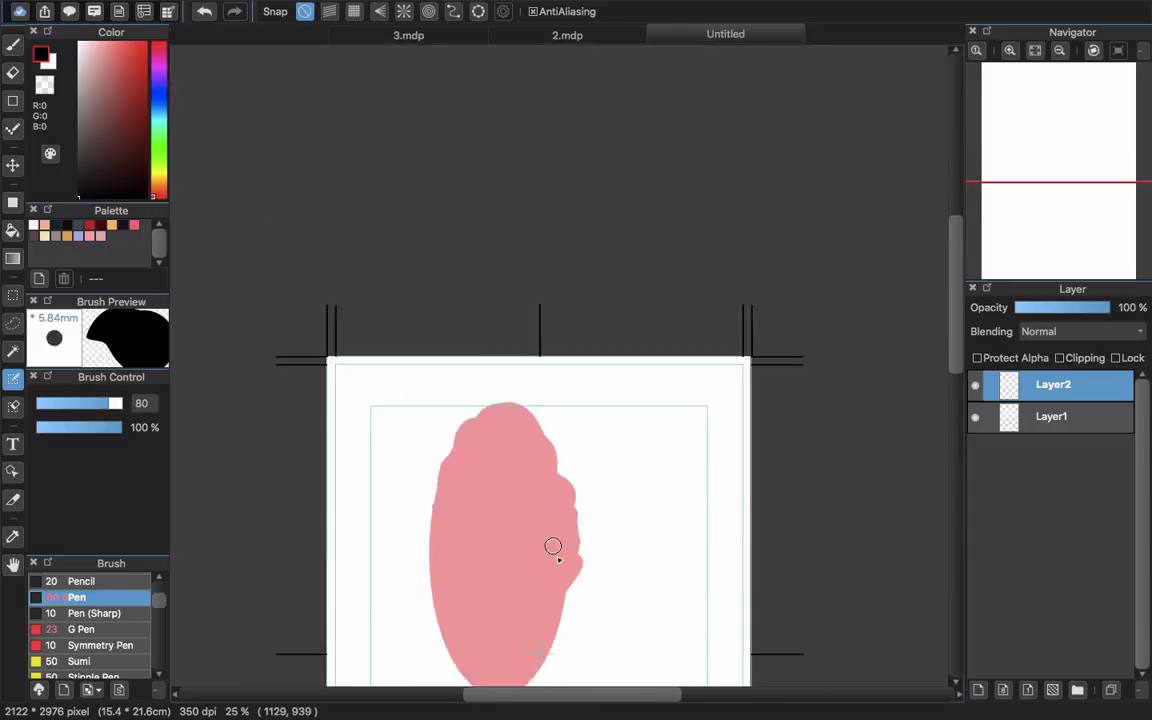
{"action": "scroll", "coordinate": [553, 546], "scroll_direction": "up", "scroll_amount": 2}
{"action": "mouse_move", "coordinate": [275, 231]}
{"action": "left_mouse_down"}
{"action": "mouse_move", "coordinate": [333, 459]}
{"action": "mouse_move", "coordinate": [438, 562]}
{"action": "mouse_move", "coordinate": [524, 476]}
{"action": "left_mouse_up"}
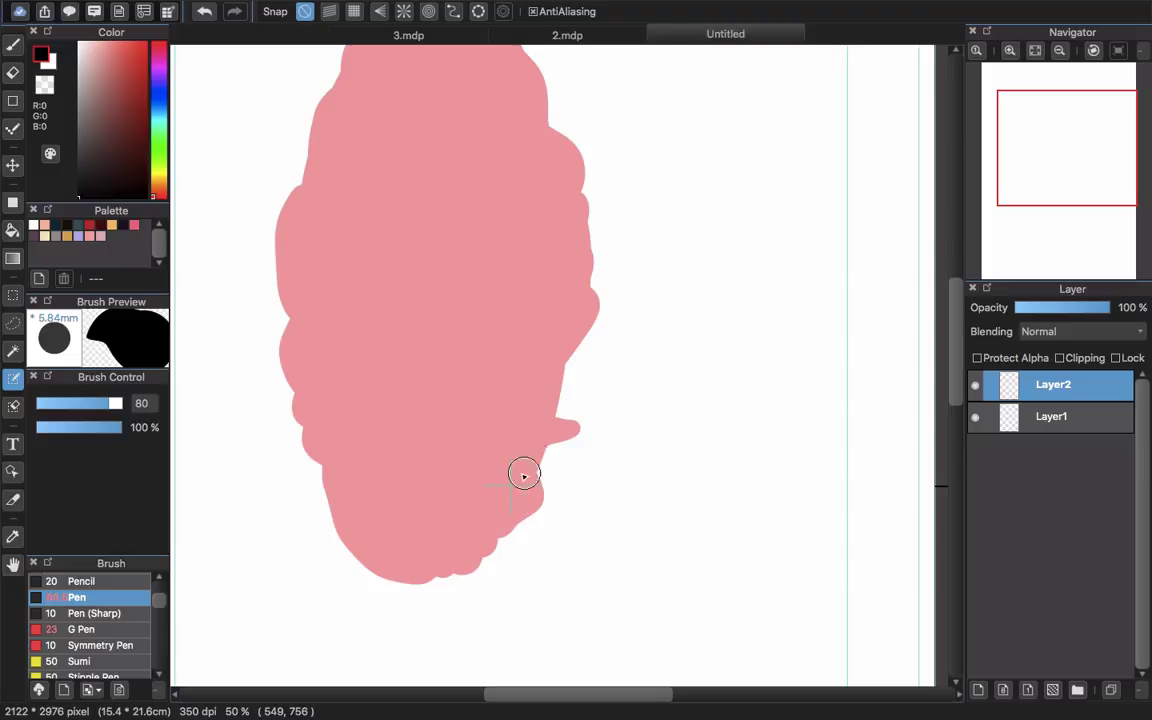
{"action": "scroll", "coordinate": [352, 237], "scroll_direction": "down", "scroll_amount": 1}
{"action": "scroll", "coordinate": [381, 447], "scroll_direction": "up", "scroll_amount": 1}
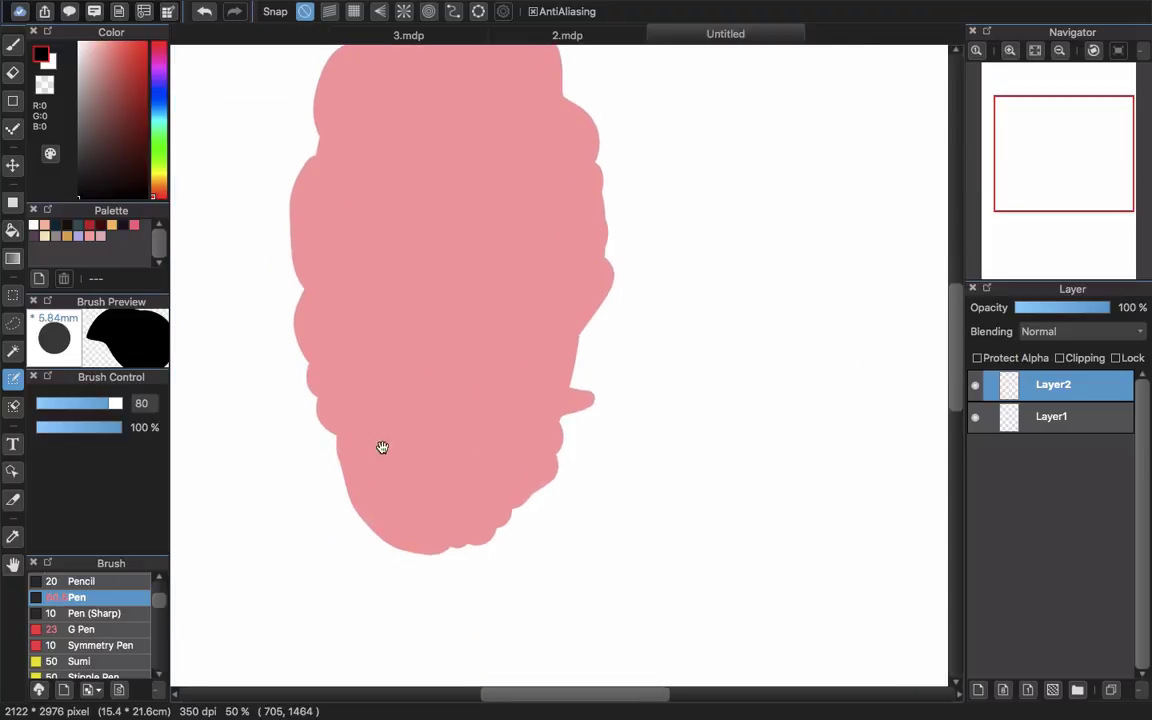
Erase wavy notches into the shape's left edge and stroke a black border around it
{"action": "left_click", "coordinate": [13, 406]}
{"action": "left_click_drag", "start_coordinate": [383, 185], "coordinate": [404, 301]}
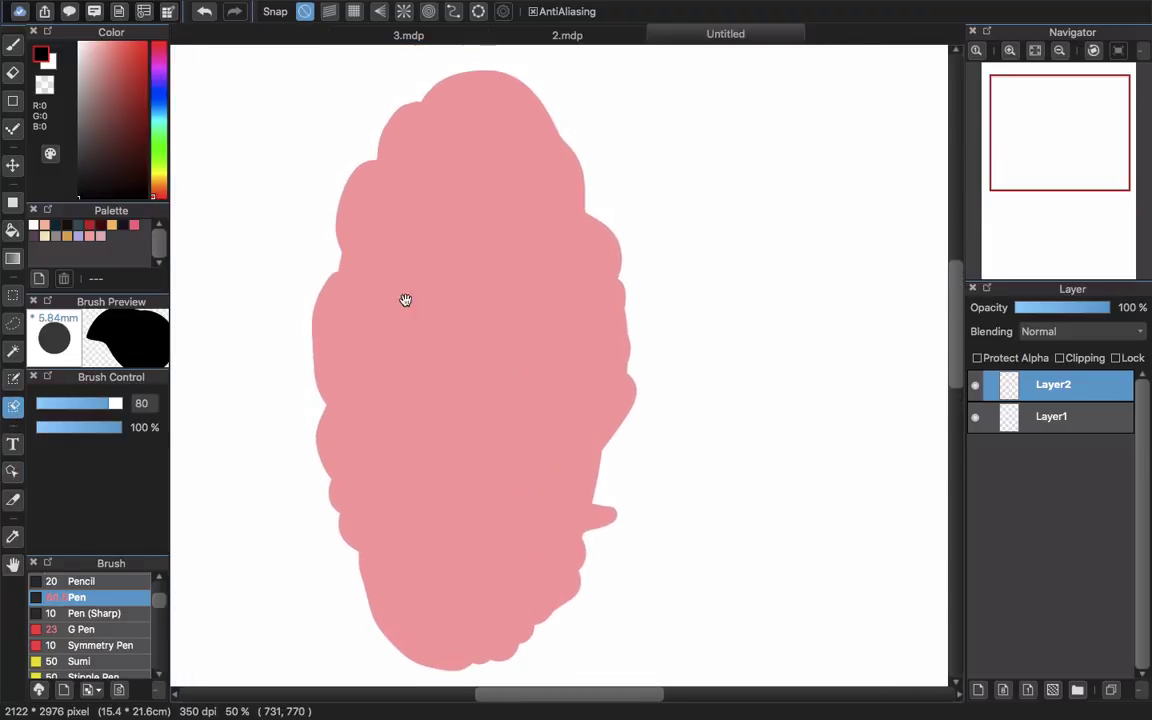
{"action": "left_click", "coordinate": [338, 260]}
{"action": "mouse_move", "coordinate": [316, 293]}
{"action": "left_mouse_down"}
{"action": "mouse_move", "coordinate": [321, 393]}
{"action": "mouse_move", "coordinate": [303, 455]}
{"action": "mouse_move", "coordinate": [345, 545]}
{"action": "left_mouse_up"}
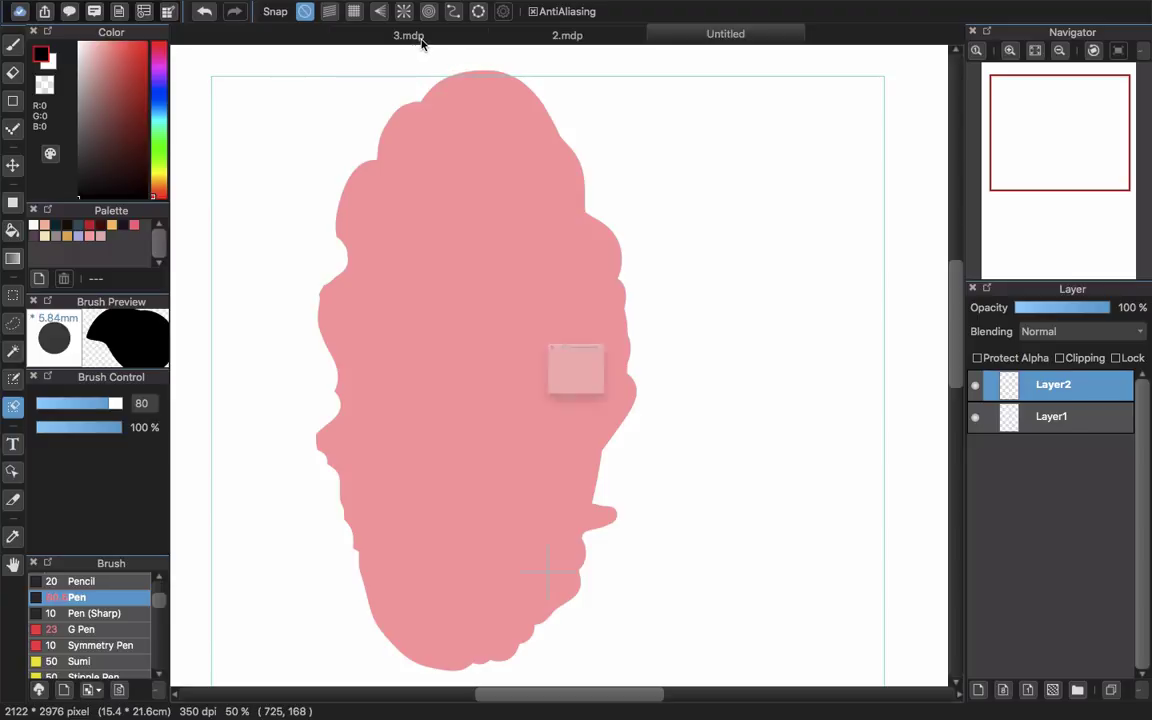
{"action": "left_click", "coordinate": [630, 418]}
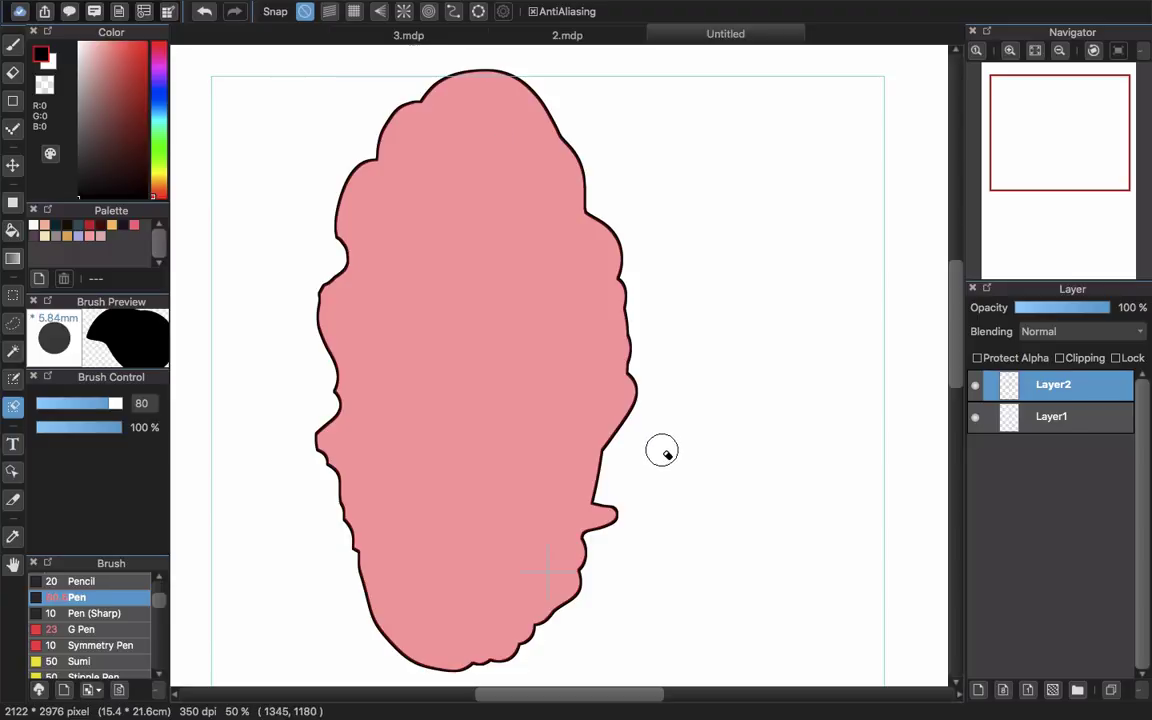
Deselect so only the black lumpy balloon outline remains, and zoom the view out
{"action": "key", "text": "super+d"}
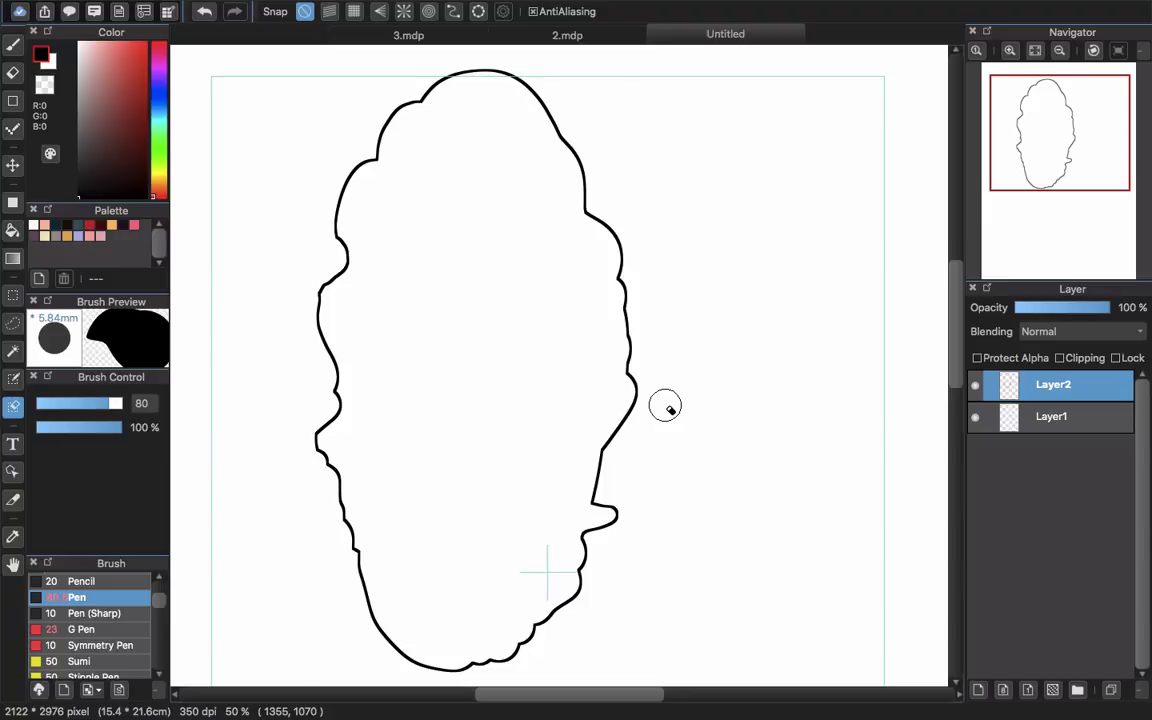
{"action": "scroll", "coordinate": [666, 406], "scroll_direction": "down", "scroll_amount": 4}
{"action": "scroll", "coordinate": [666, 406], "scroll_direction": "up", "scroll_amount": 3}
{"action": "scroll", "coordinate": [668, 406], "scroll_direction": "down", "scroll_amount": 3}
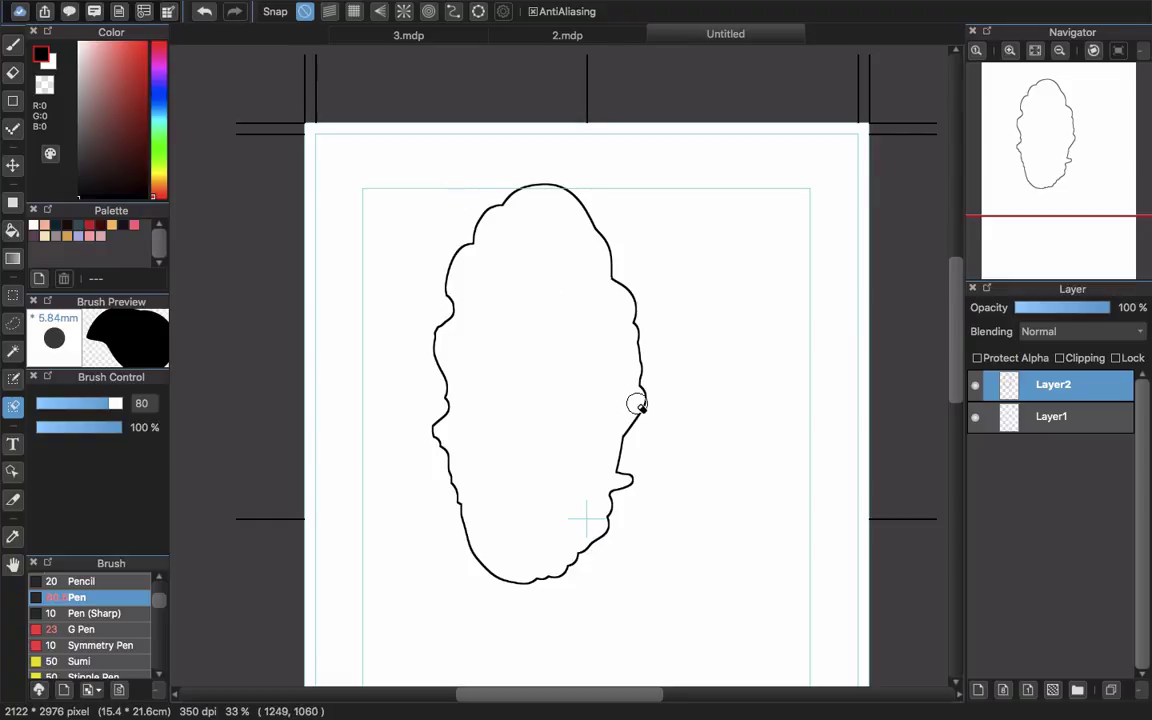
{"action": "left_click", "coordinate": [624, 390]}
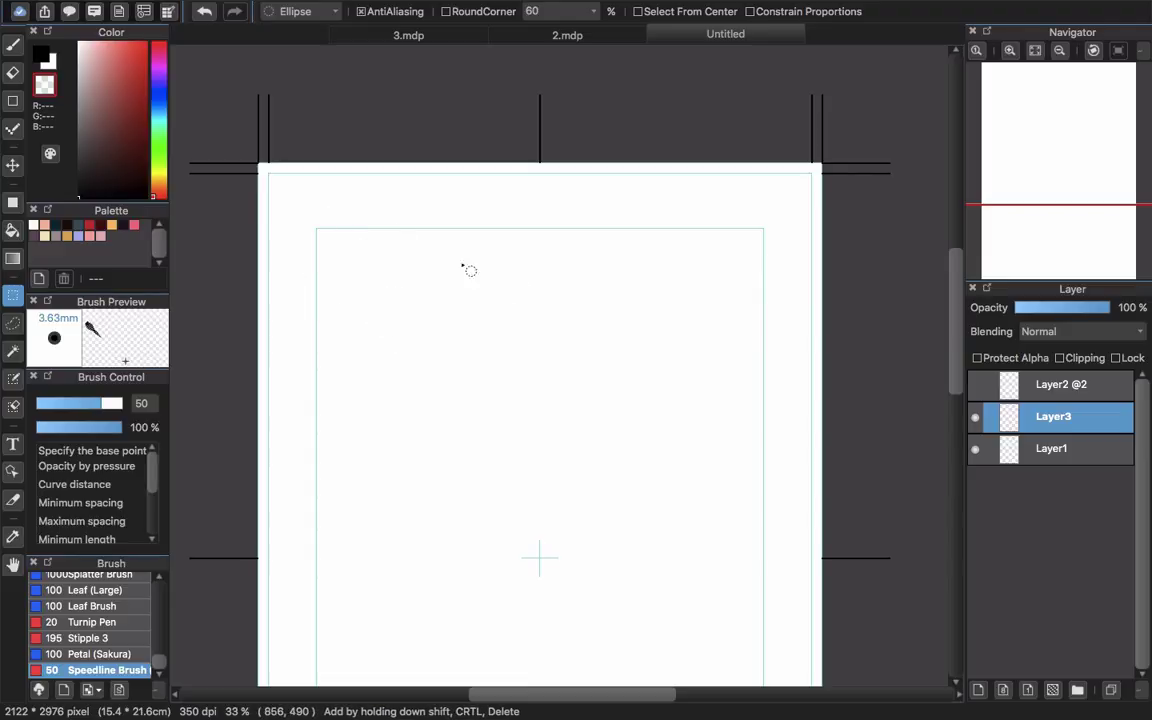
With black as the colour, build an oval selection with round bumps on every side
{"action": "left_click", "coordinate": [34, 51]}
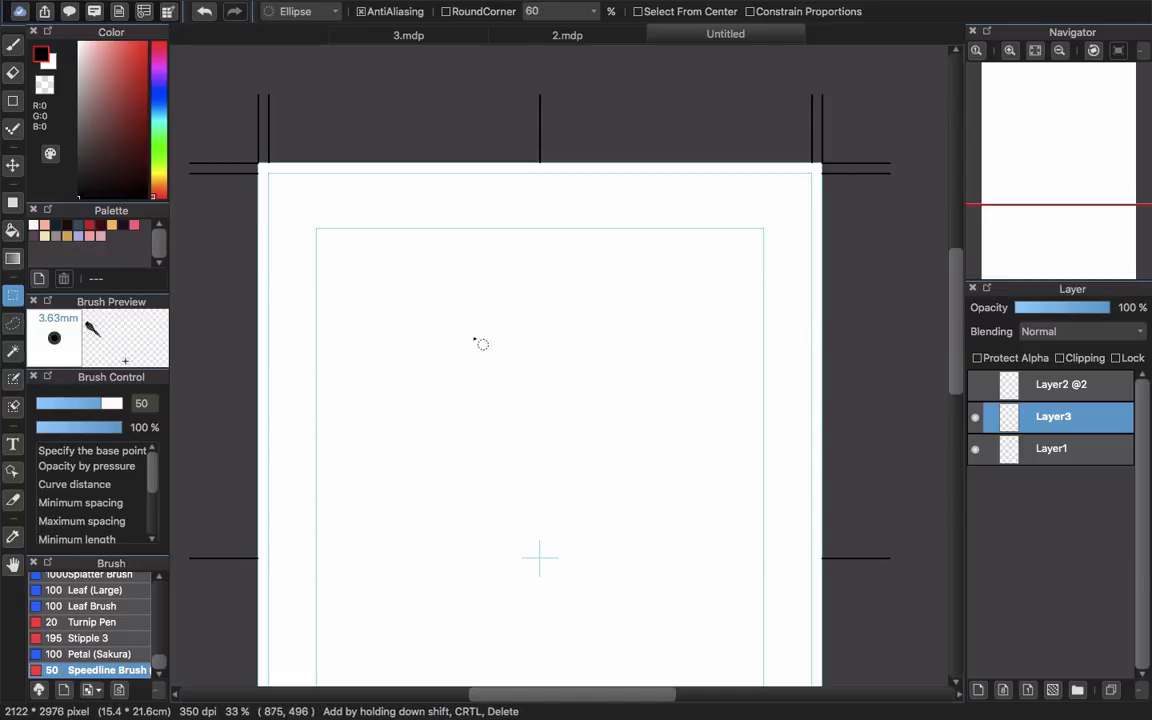
{"action": "left_click_drag", "start_coordinate": [463, 255], "coordinate": [662, 590]}
{"action": "left_click_drag", "start_coordinate": [478, 242], "coordinate": [501, 268]}
{"action": "left_click_drag", "start_coordinate": [560, 240], "coordinate": [494, 309]}
{"action": "left_click_drag", "start_coordinate": [440, 425], "coordinate": [678, 543]}
{"action": "left_click_drag", "start_coordinate": [525, 545], "coordinate": [635, 600]}
{"action": "left_click_drag", "start_coordinate": [440, 360], "coordinate": [501, 437]}
{"action": "left_click_drag", "start_coordinate": [520, 232], "coordinate": [527, 244]}
Add a polygon tail spike at the balloon's right, then undo the trial outline
{"action": "left_click", "coordinate": [300, 11]}
{"action": "left_click", "coordinate": [300, 43]}
{"action": "left_click", "coordinate": [657, 477]}
{"action": "left_click", "coordinate": [685, 468]}
{"action": "double_click", "coordinate": [660, 488]}
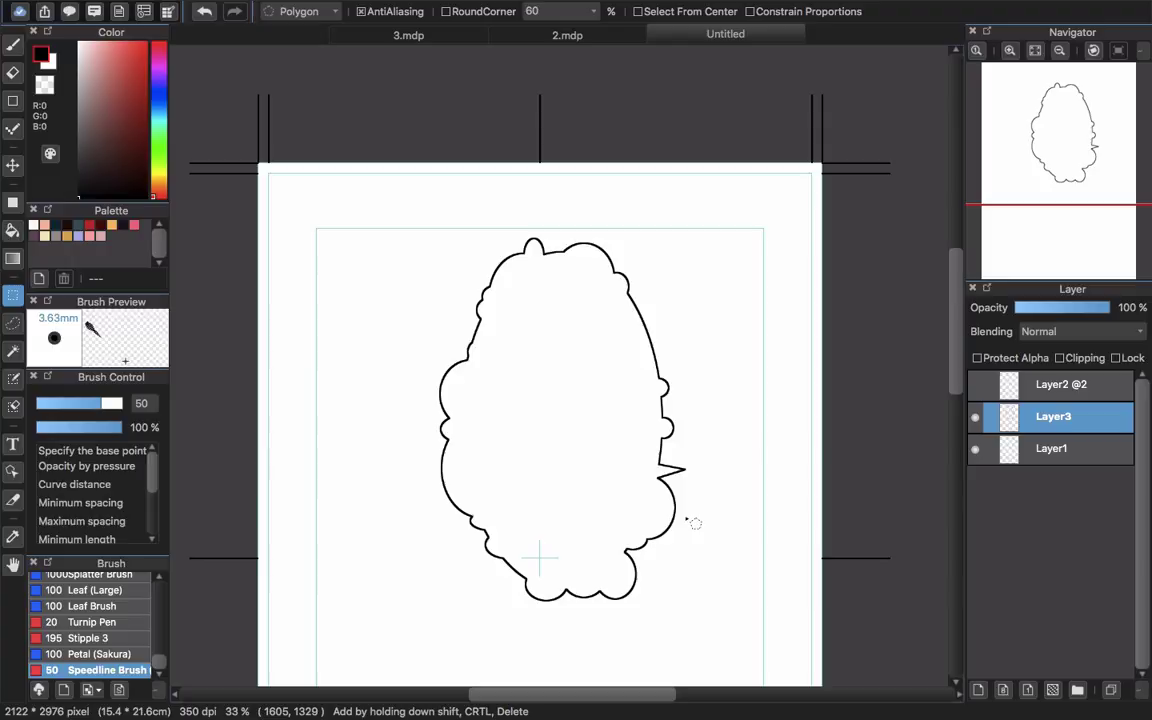
{"action": "key", "text": "ctrl+z"}
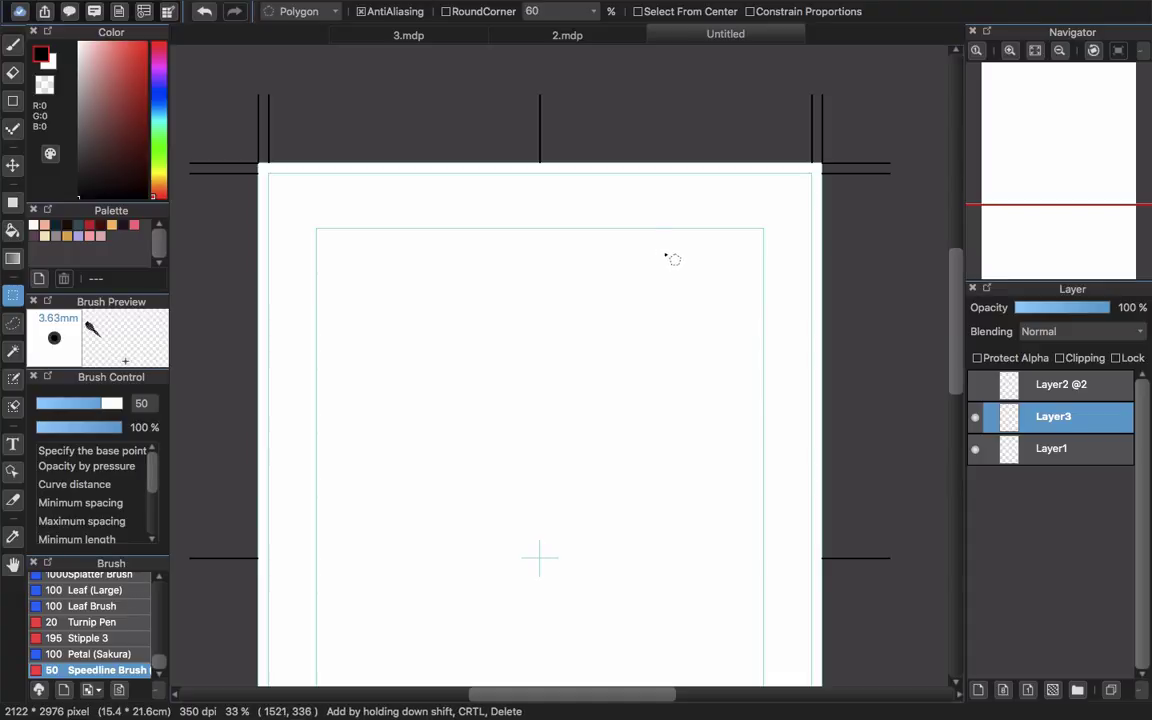
Select a large oval and cut bites from its left and bottom-right edges
{"action": "left_click", "coordinate": [307, 16]}
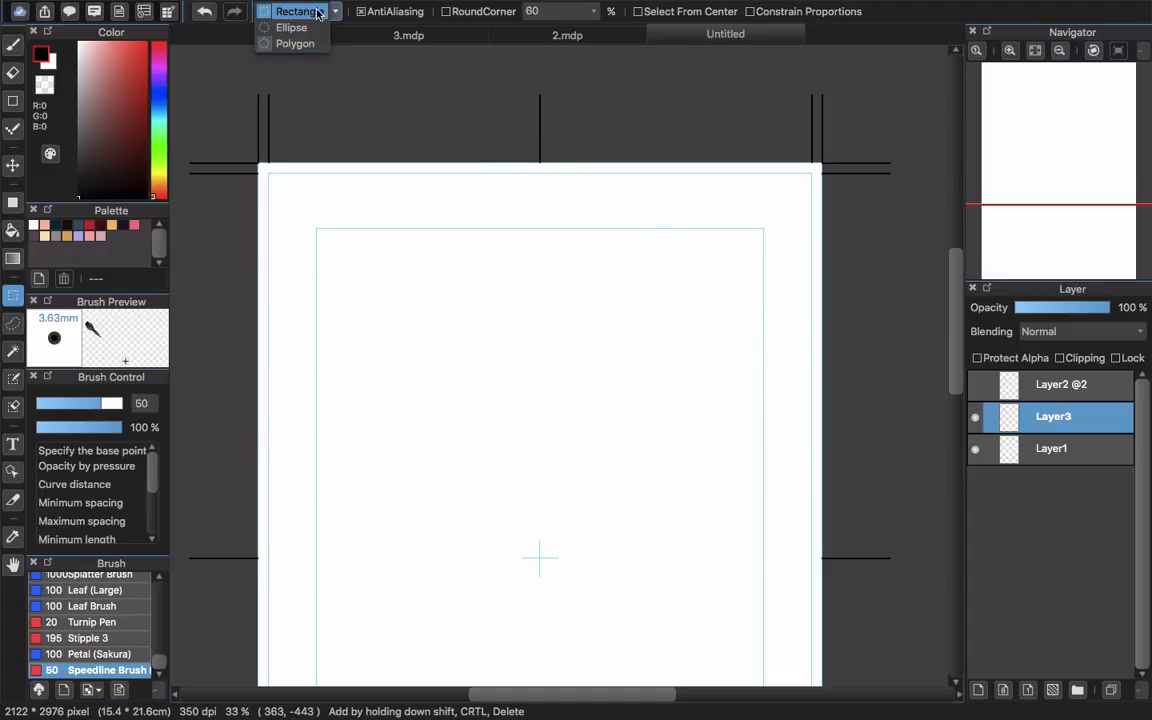
{"action": "left_click", "coordinate": [292, 28]}
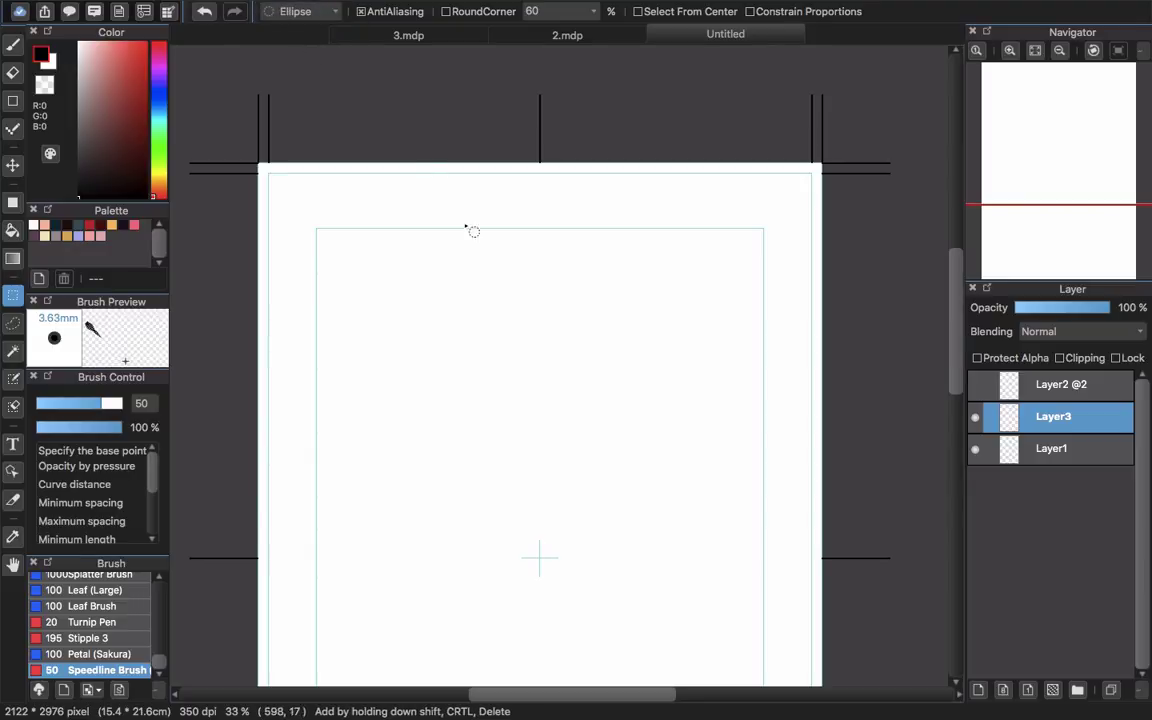
{"action": "left_click_drag", "start_coordinate": [476, 258], "coordinate": [684, 601]}
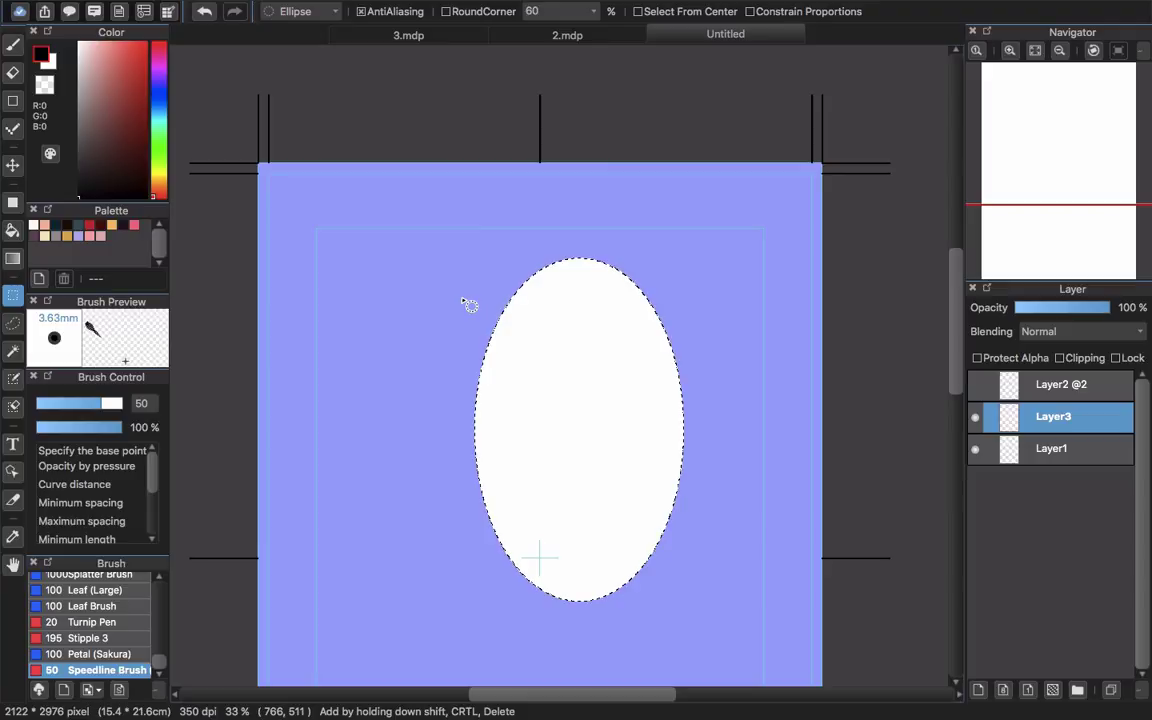
{"action": "left_click_drag", "start_coordinate": [465, 245], "coordinate": [527, 345]}
{"action": "left_click_drag", "start_coordinate": [443, 313], "coordinate": [500, 413]}
{"action": "left_click_drag", "start_coordinate": [590, 552], "coordinate": [640, 605]}
{"action": "left_click_drag", "start_coordinate": [630, 505], "coordinate": [676, 552]}
Cut more bites along the top, right and bottom left, stroke a 6 px boundary border, deselect
{"action": "left_click_drag", "start_coordinate": [607, 239], "coordinate": [665, 336]}
{"action": "left_click_drag", "start_coordinate": [642, 278], "coordinate": [720, 385]}
{"action": "left_click_drag", "start_coordinate": [478, 530], "coordinate": [527, 609]}
{"action": "left_click_drag", "start_coordinate": [520, 215], "coordinate": [625, 295]}
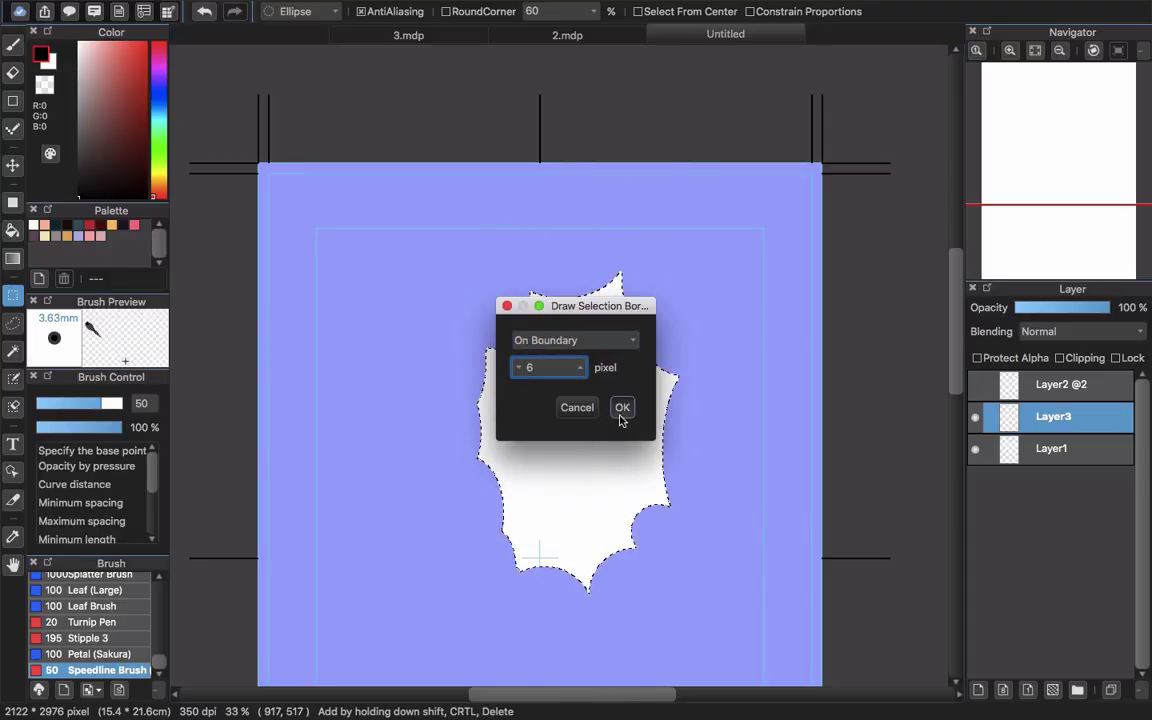
{"action": "left_click", "coordinate": [620, 408]}
{"action": "key", "text": "super+d"}
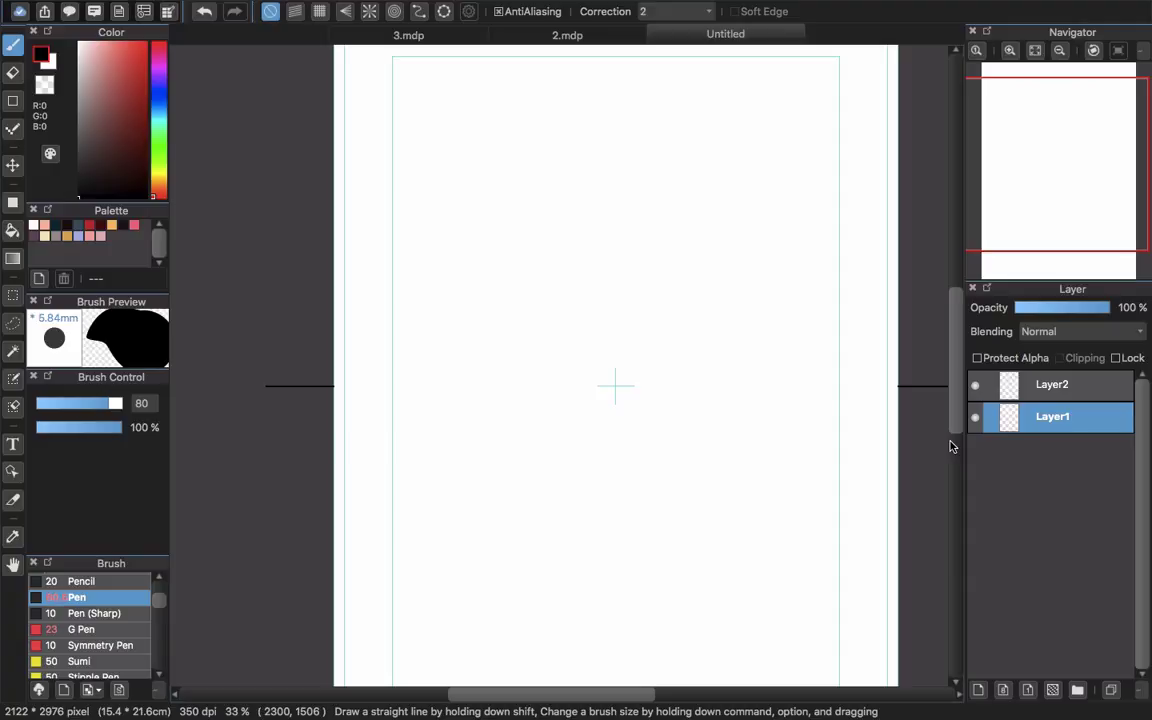
Place a tall oval ellipse guide over the page centre and open the cloud brush library
{"action": "scroll", "coordinate": [620, 260], "scroll_direction": "right", "scroll_amount": 3}
{"action": "scroll", "coordinate": [617, 288], "scroll_direction": "up", "scroll_amount": 3}
{"action": "scroll", "coordinate": [618, 311], "scroll_direction": "down", "scroll_amount": 3}
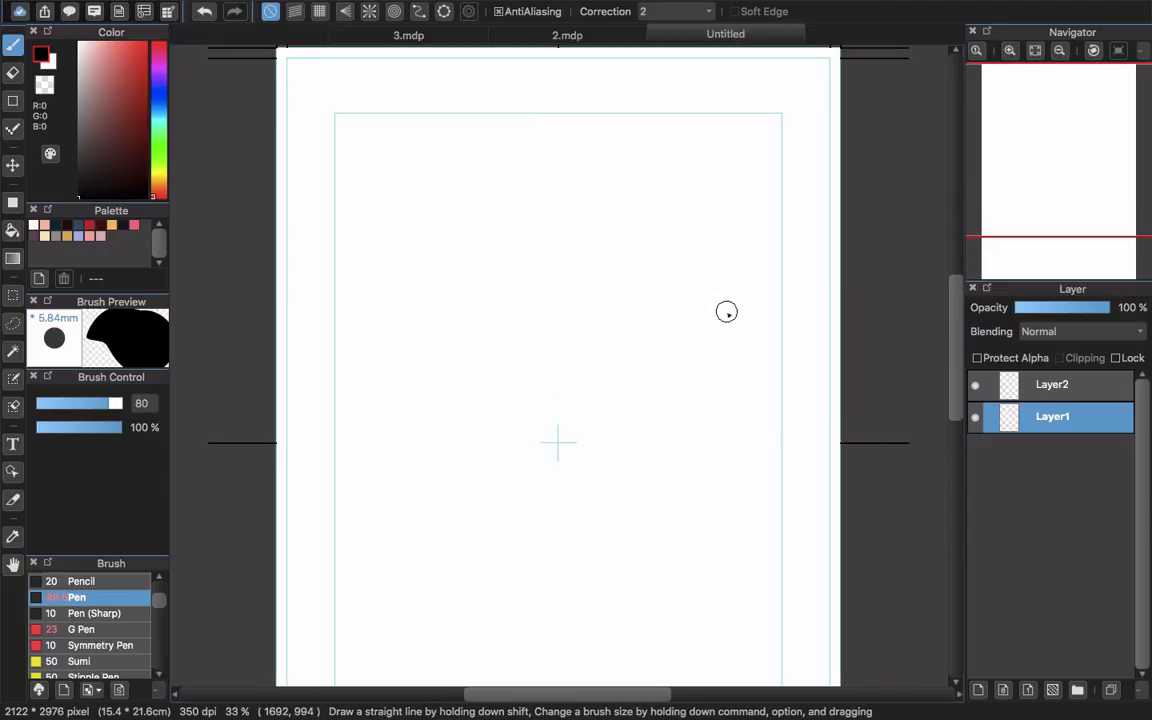
{"action": "left_click", "coordinate": [444, 11]}
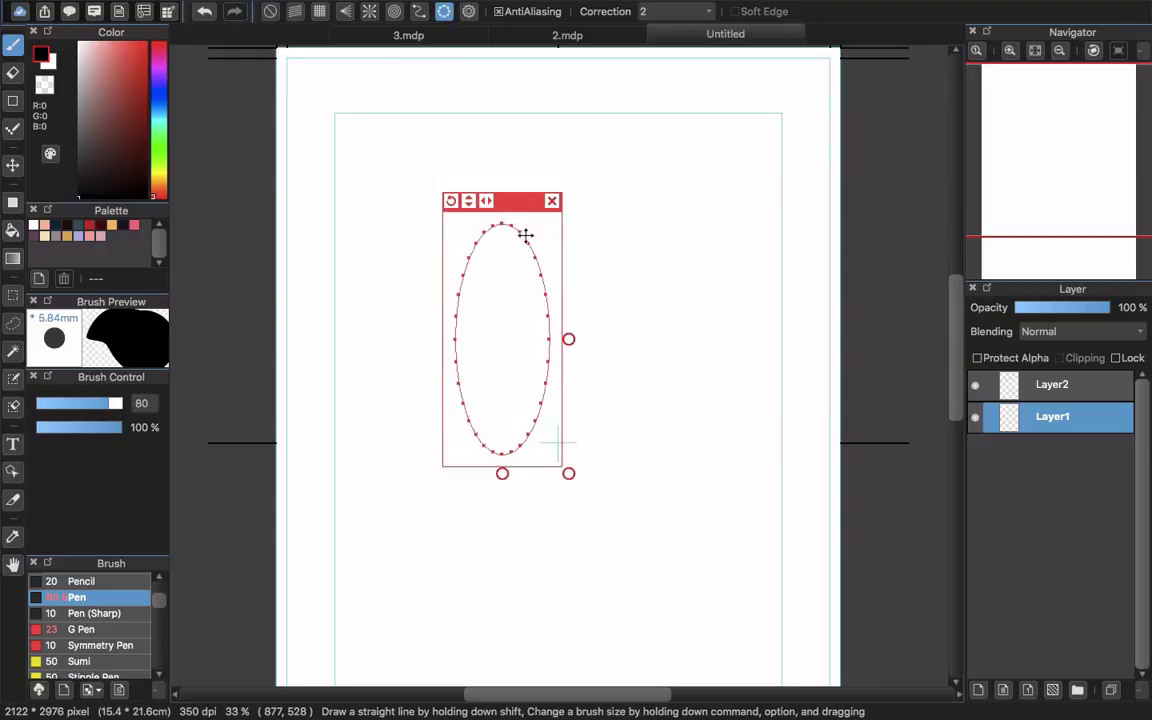
{"action": "left_click_drag", "start_coordinate": [525, 234], "coordinate": [576, 271]}
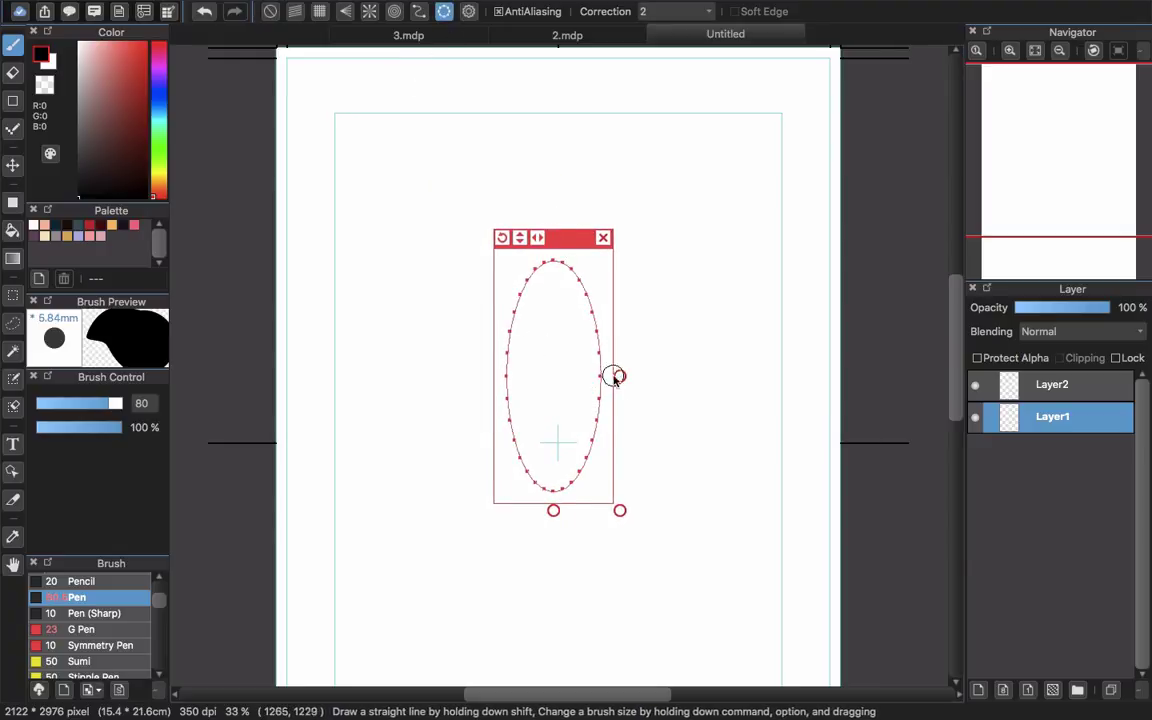
{"action": "left_click_drag", "start_coordinate": [619, 509], "coordinate": [684, 604]}
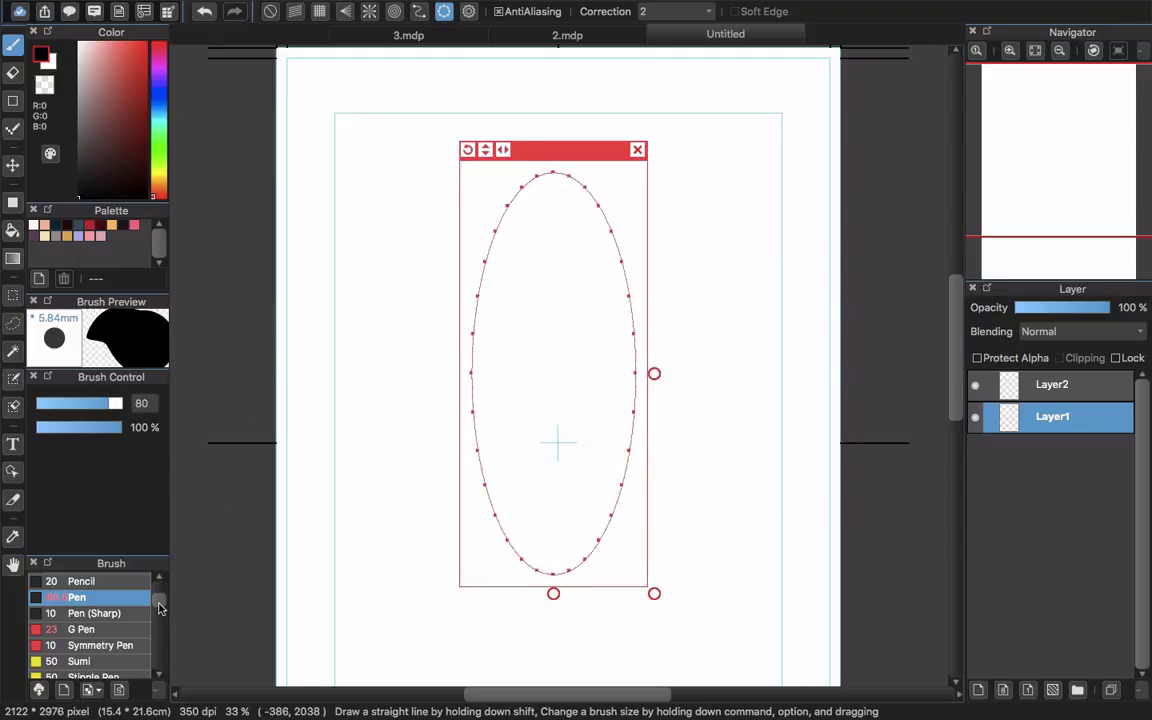
{"action": "scroll", "coordinate": [162, 607], "scroll_direction": "up", "scroll_amount": 1}
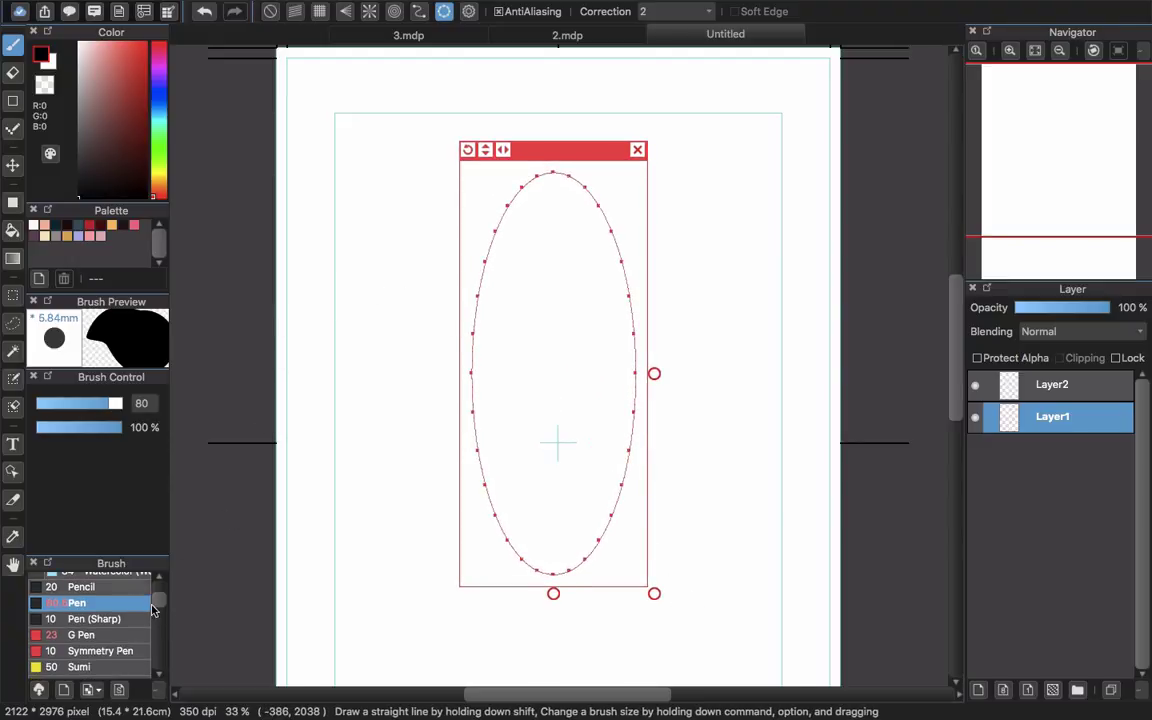
{"action": "scroll", "coordinate": [160, 602], "scroll_direction": "down", "scroll_amount": 5}
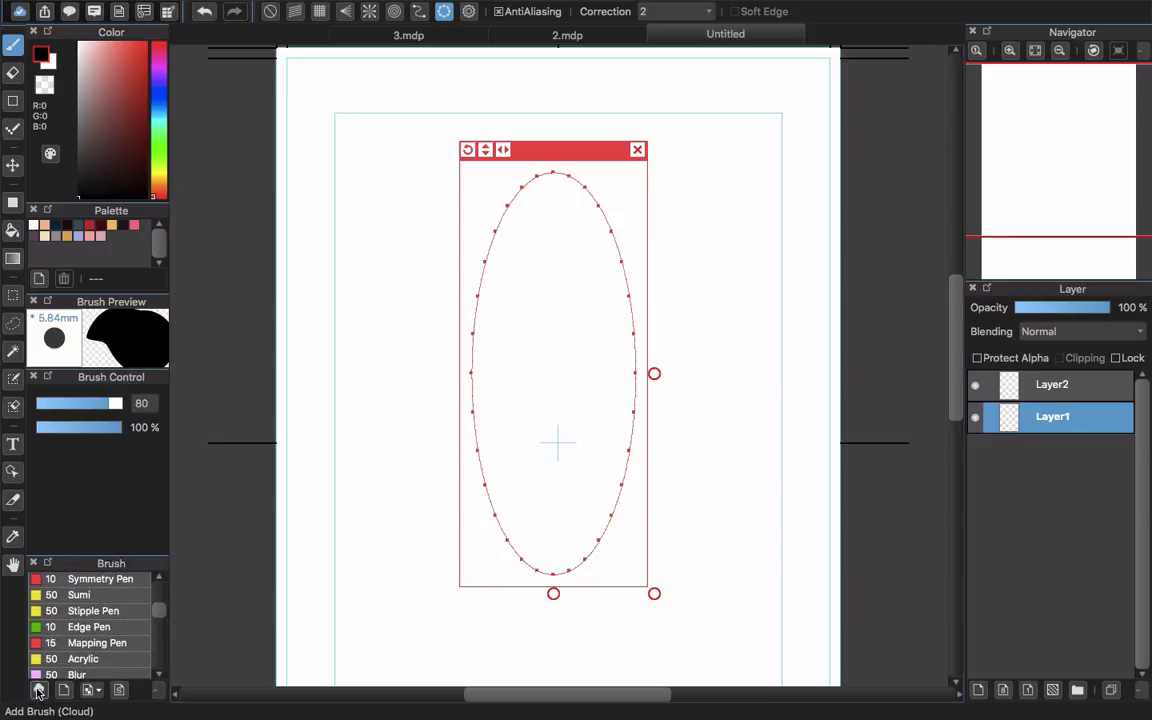
{"action": "left_click", "coordinate": [40, 690]}
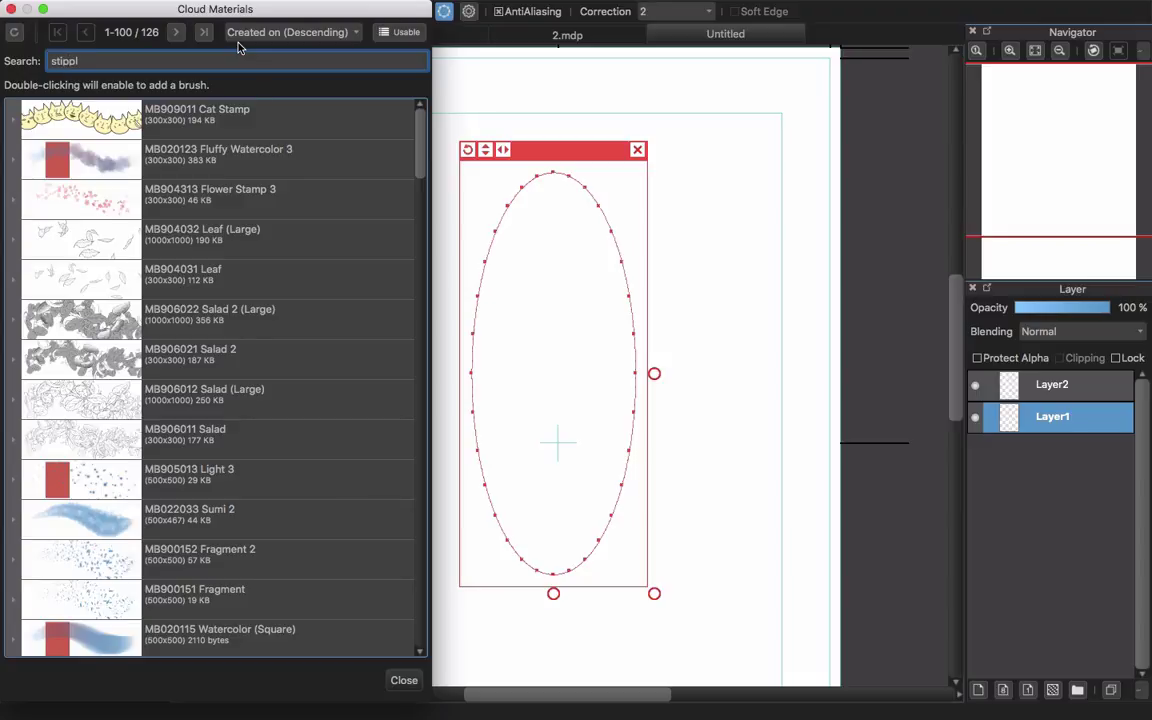
Search the cloud library for stipple brushes, add Stipple 3, and close the library
{"action": "key", "text": "Return"}
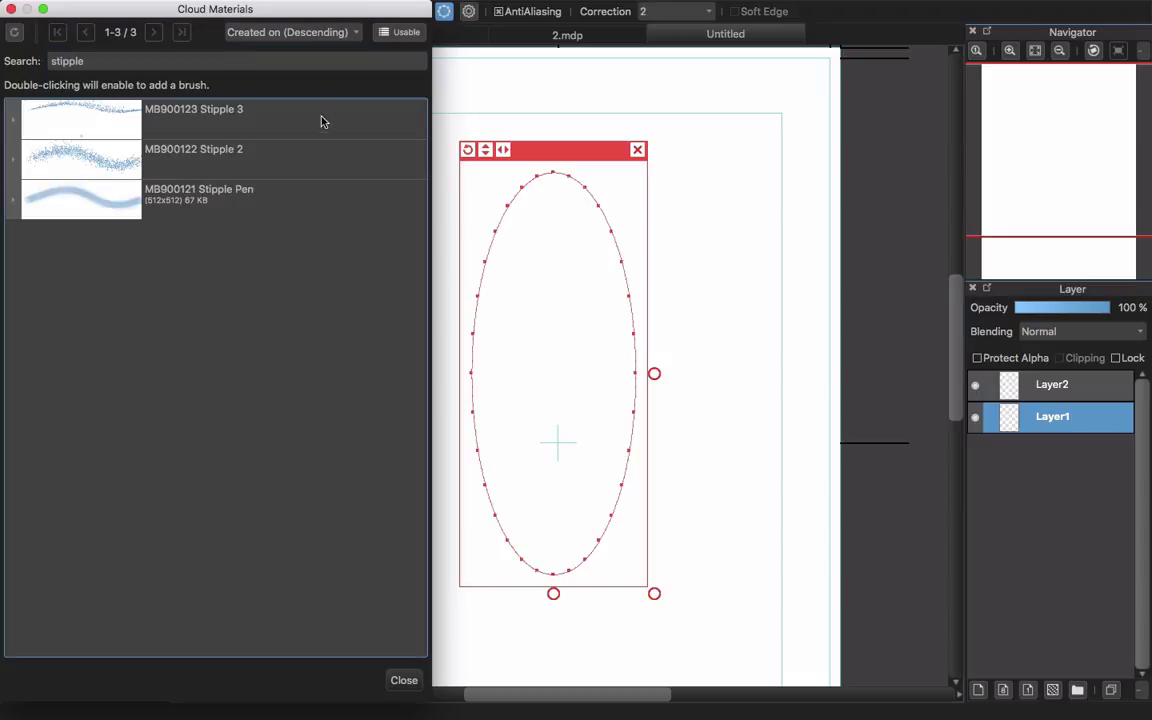
{"action": "left_click", "coordinate": [212, 125]}
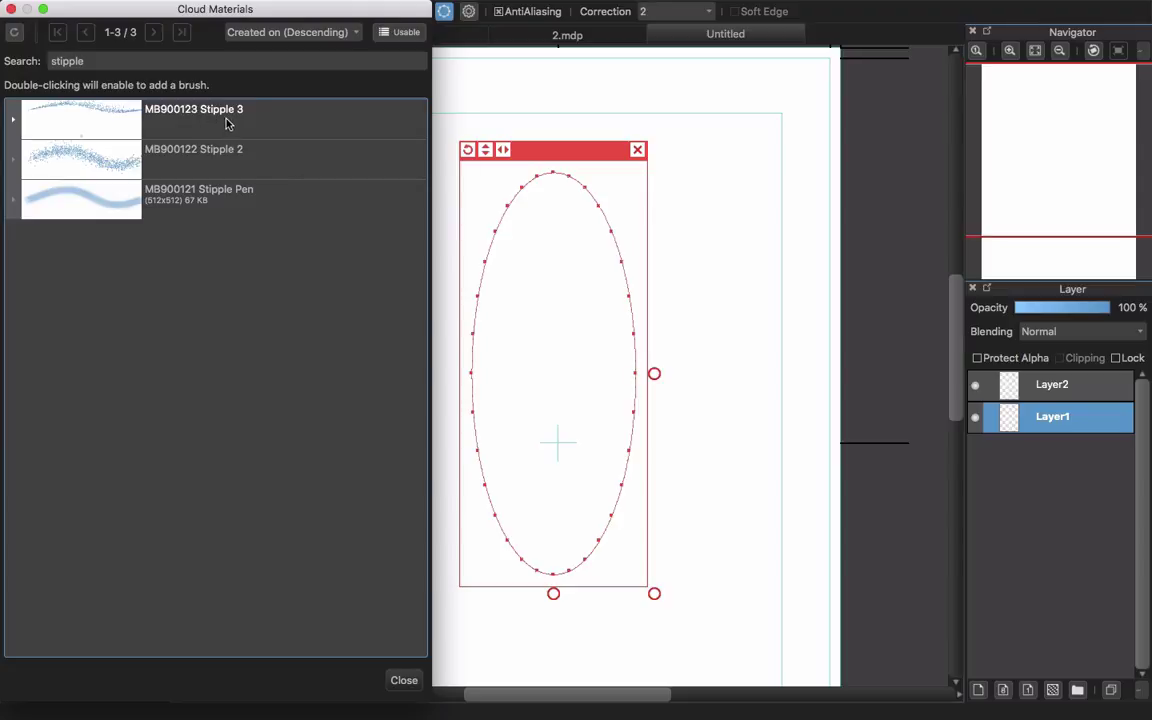
{"action": "left_click", "coordinate": [230, 125]}
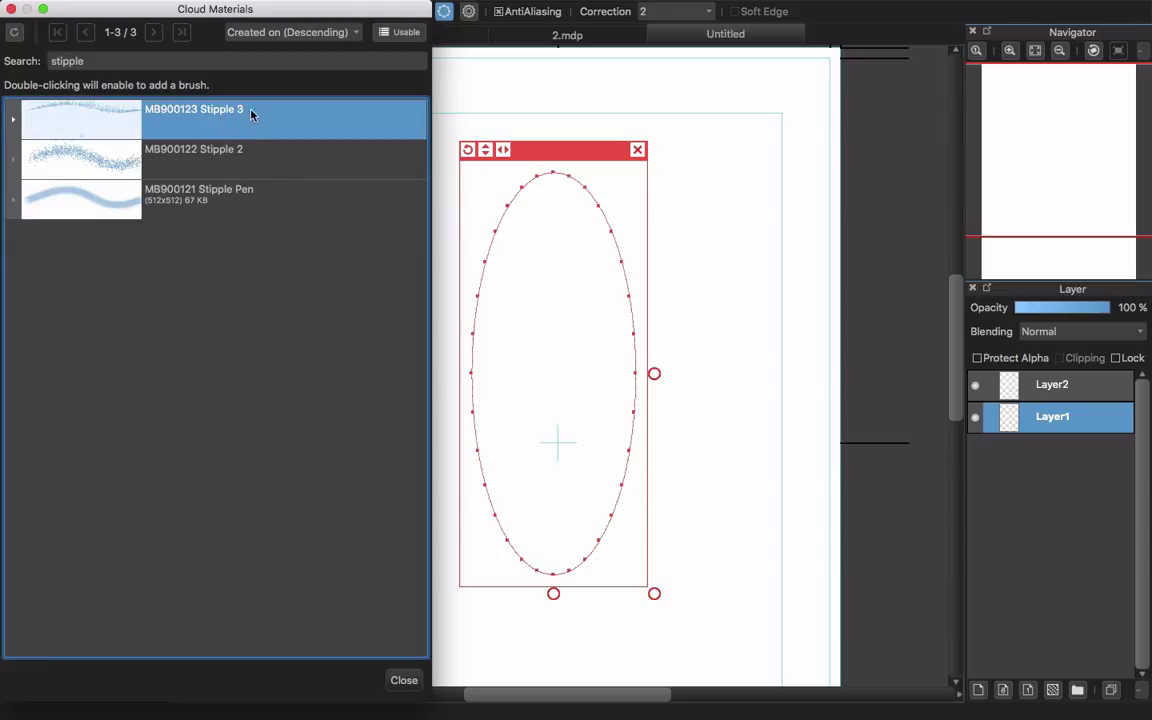
{"action": "left_click", "coordinate": [404, 680]}
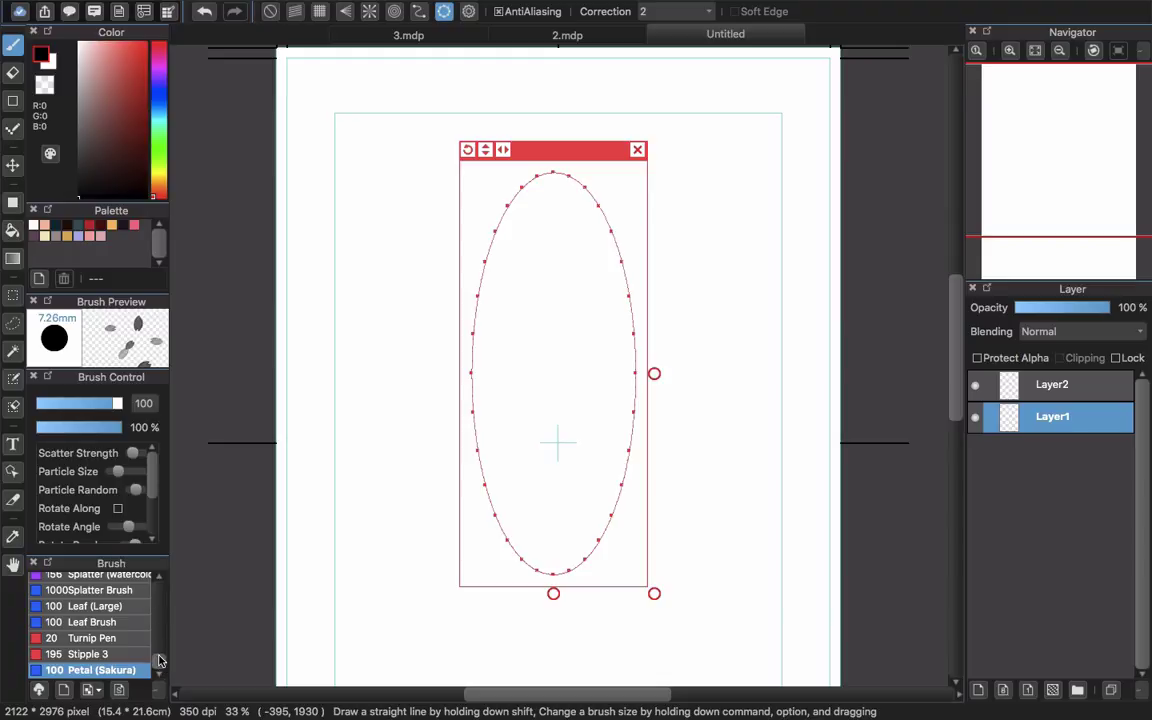
Edit the Stipple 3 brush to dot size 3 and image space 4
{"action": "left_click", "coordinate": [90, 654]}
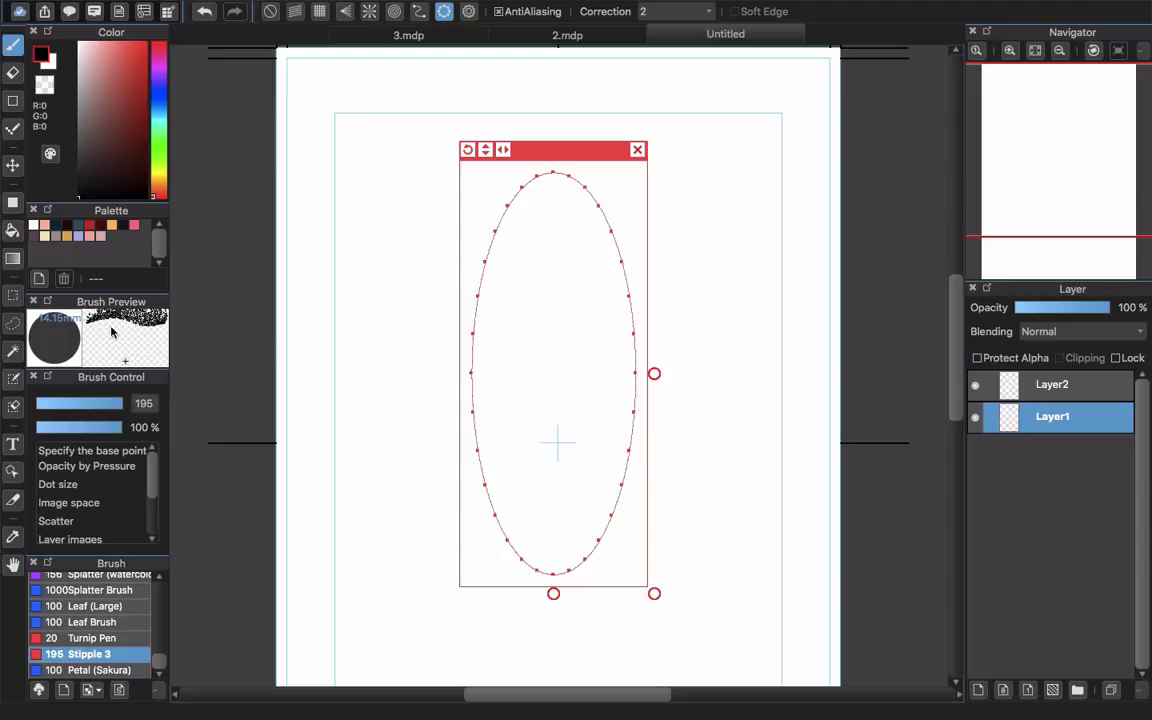
{"action": "double_click", "coordinate": [95, 654]}
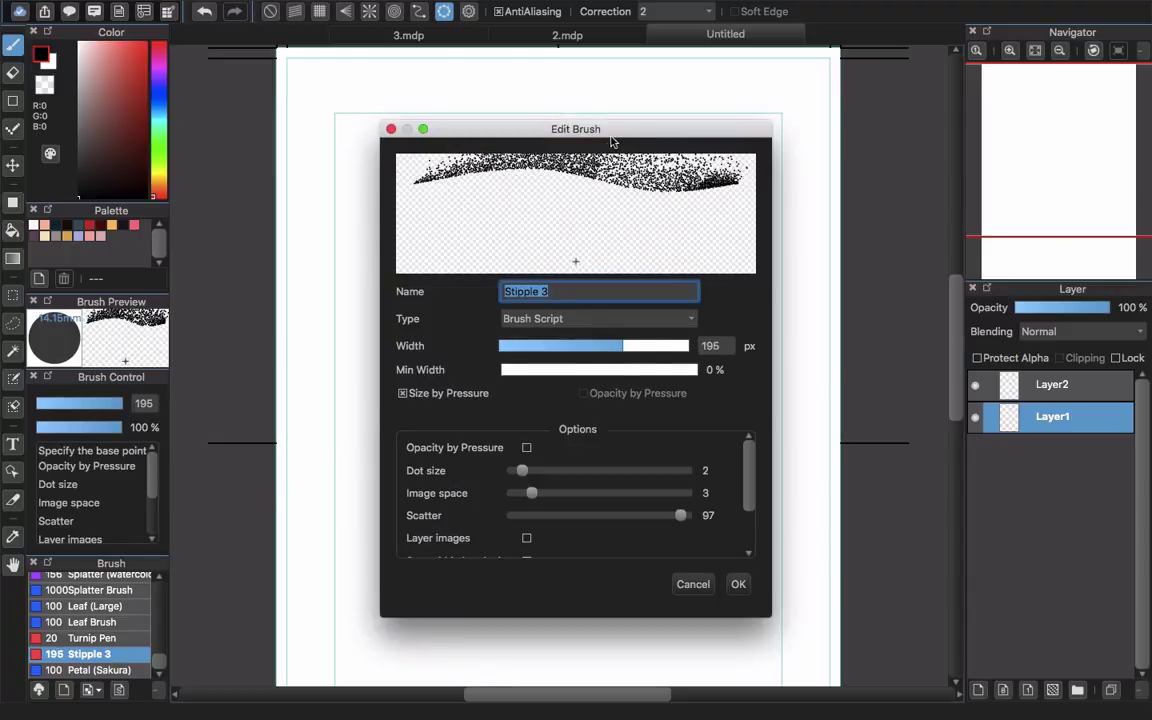
{"action": "left_click_drag", "start_coordinate": [612, 141], "coordinate": [600, 130]}
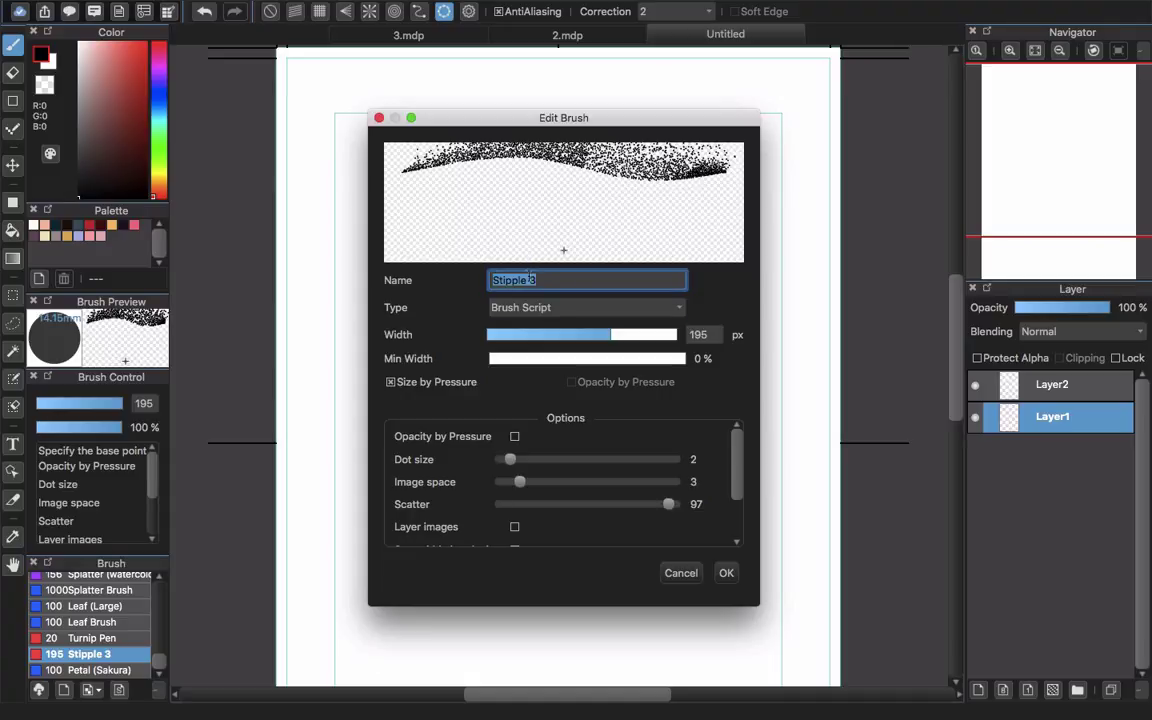
{"action": "left_click_drag", "start_coordinate": [511, 459], "coordinate": [556, 473]}
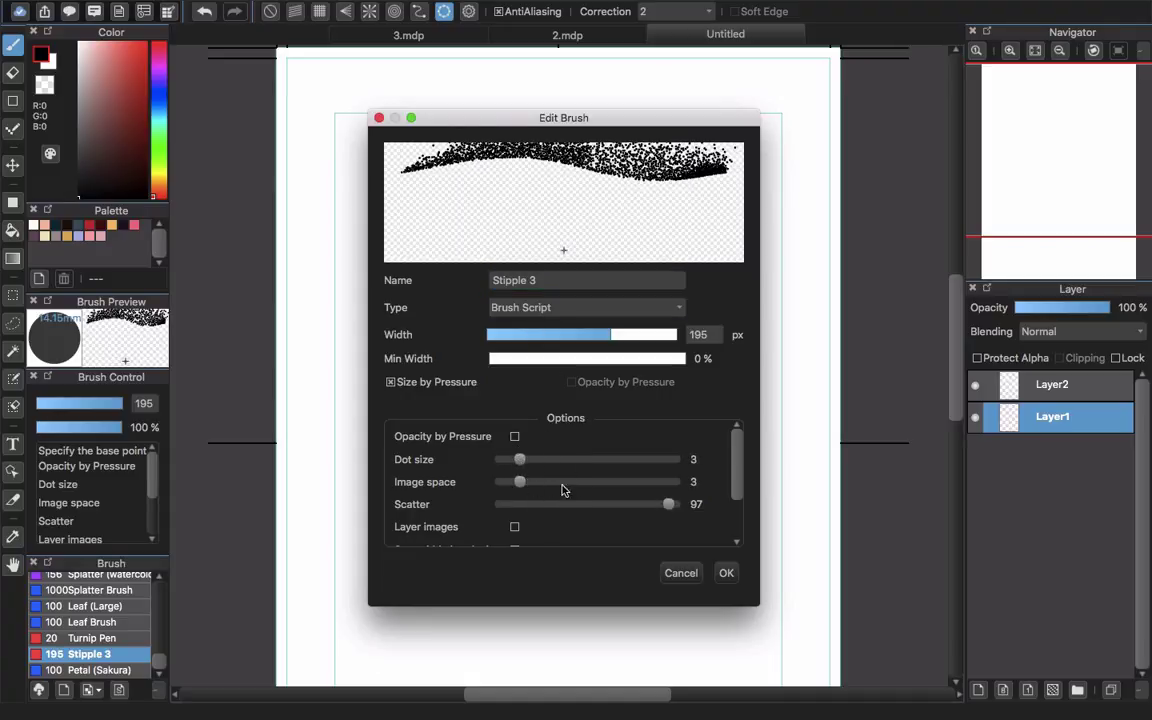
{"action": "mouse_move", "coordinate": [541, 484]}
{"action": "left_mouse_down"}
{"action": "mouse_move", "coordinate": [560, 482]}
{"action": "mouse_move", "coordinate": [522, 490]}
{"action": "left_mouse_up"}
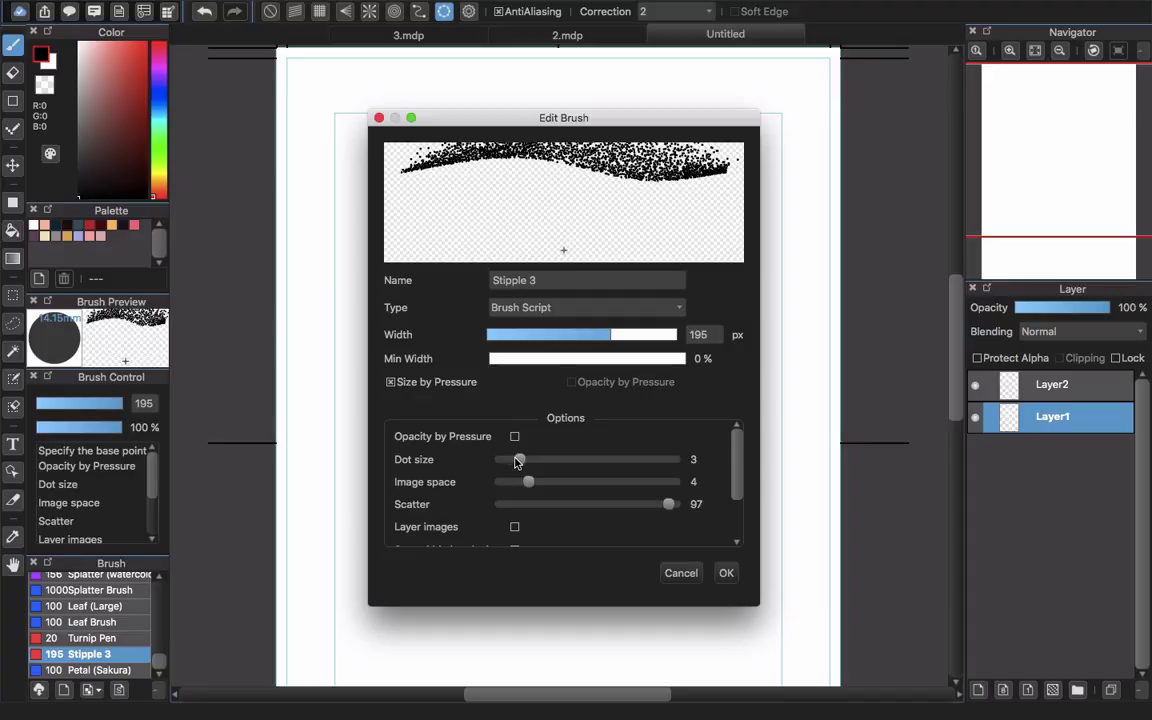
{"action": "left_click", "coordinate": [726, 573]}
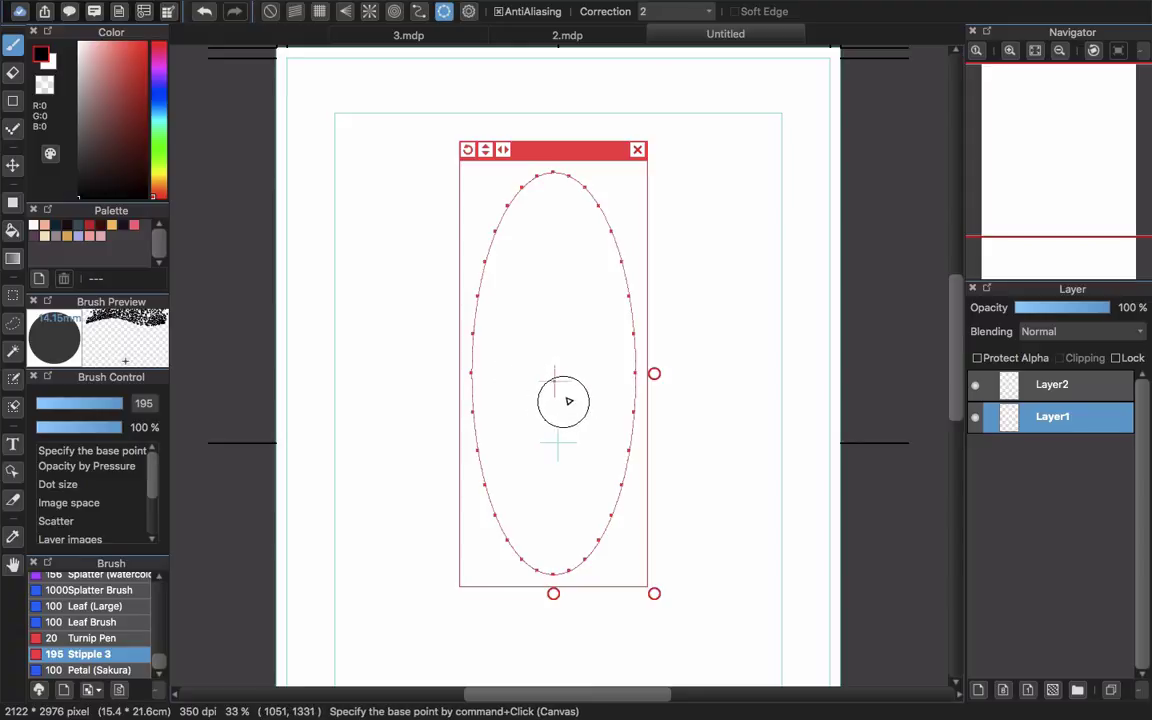
Stipple a grainy halo along the oval guide with Stipple 3, then remove the guide
{"action": "mouse_move", "coordinate": [550, 175]}
{"action": "left_mouse_down"}
{"action": "mouse_move", "coordinate": [518, 180]}
{"action": "mouse_move", "coordinate": [473, 269]}
{"action": "mouse_move", "coordinate": [465, 512]}
{"action": "mouse_move", "coordinate": [516, 601]}
{"action": "mouse_move", "coordinate": [599, 595]}
{"action": "mouse_move", "coordinate": [642, 490]}
{"action": "mouse_move", "coordinate": [634, 337]}
{"action": "mouse_move", "coordinate": [610, 238]}
{"action": "mouse_move", "coordinate": [564, 189]}
{"action": "mouse_move", "coordinate": [531, 179]}
{"action": "mouse_move", "coordinate": [495, 217]}
{"action": "mouse_move", "coordinate": [504, 194]}
{"action": "mouse_move", "coordinate": [465, 282]}
{"action": "mouse_move", "coordinate": [456, 447]}
{"action": "mouse_move", "coordinate": [490, 545]}
{"action": "mouse_move", "coordinate": [560, 590]}
{"action": "left_mouse_up"}
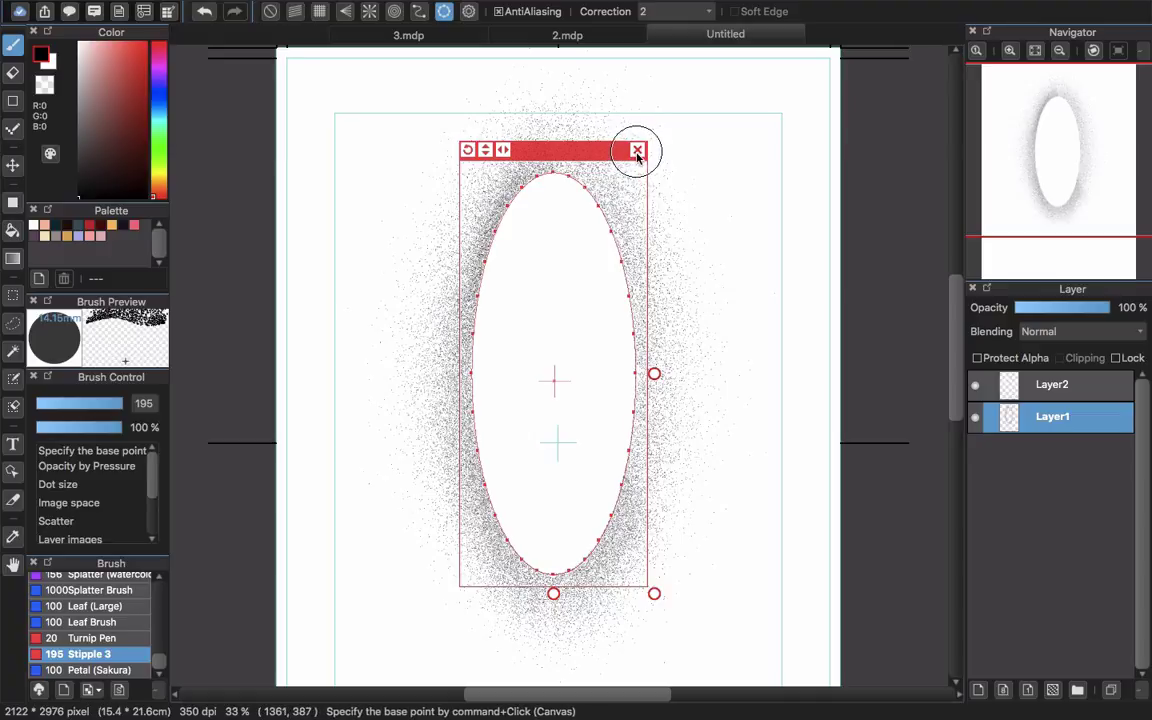
{"action": "left_click", "coordinate": [637, 151]}
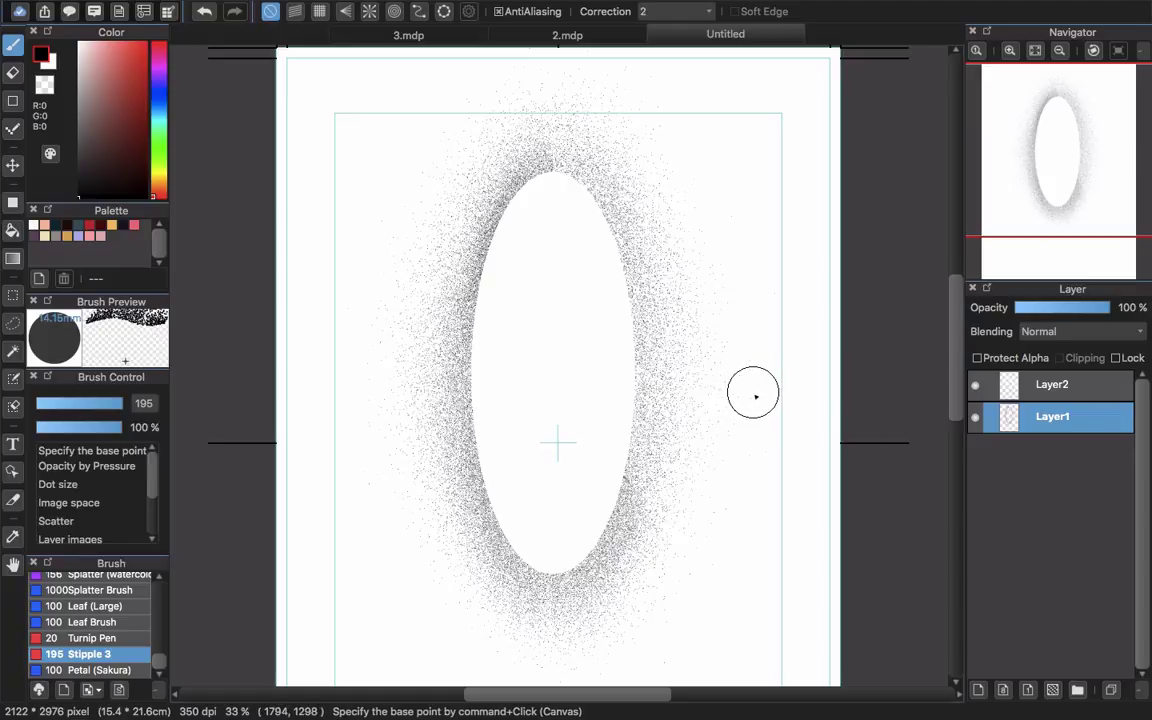
Clear the stippled oval from Layer1 by selecting all and deleting
{"action": "key", "text": "super+minus"}
{"action": "key", "text": "super+plus"}
{"action": "key", "text": "super+plus"}
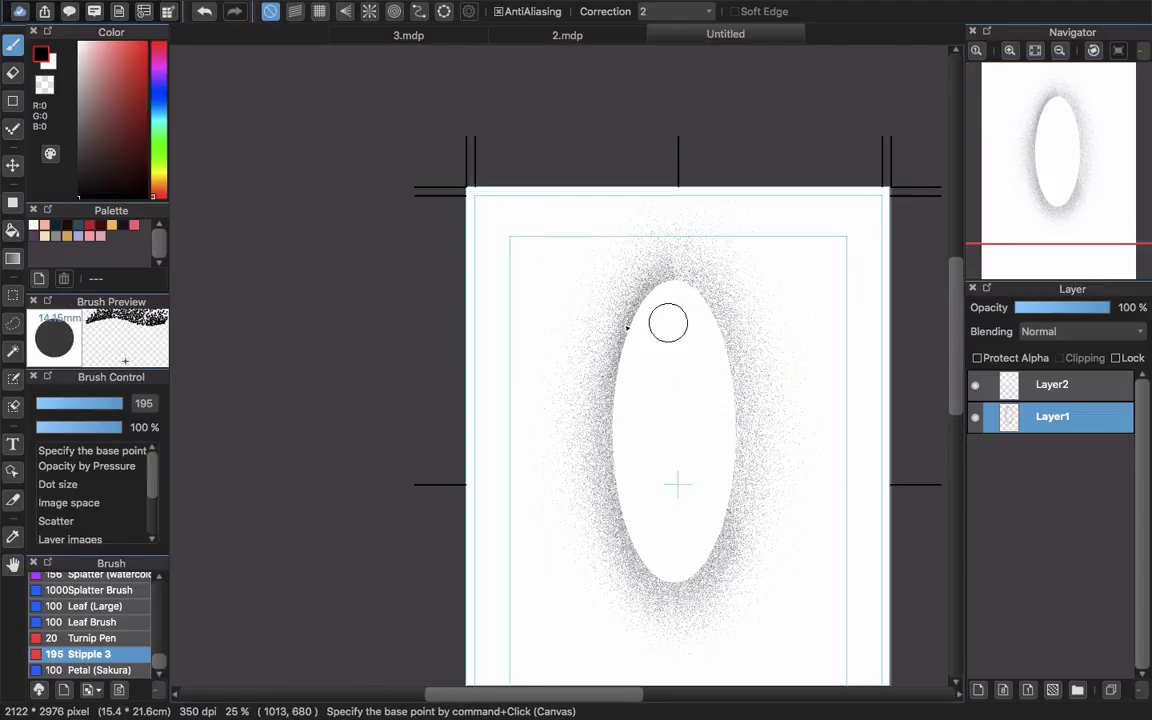
{"action": "key", "text": "super+minus"}
{"action": "key", "text": "super+minus"}
{"action": "key", "text": "super+minus"}
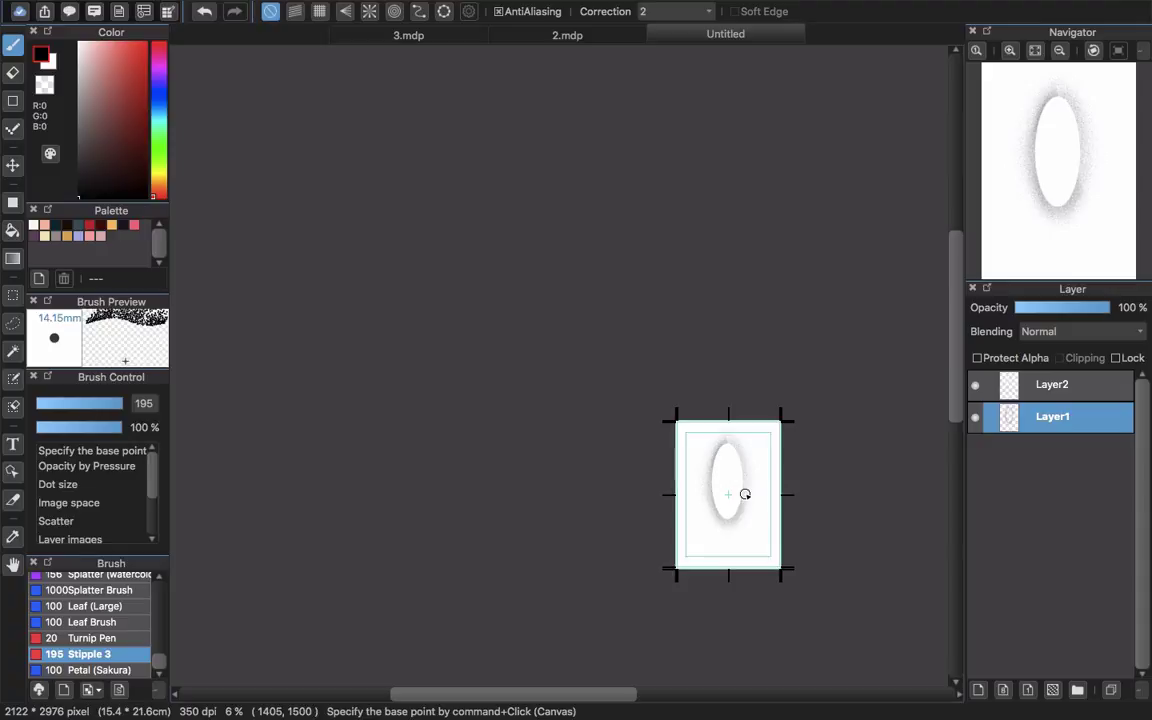
{"action": "key", "text": "super+plus"}
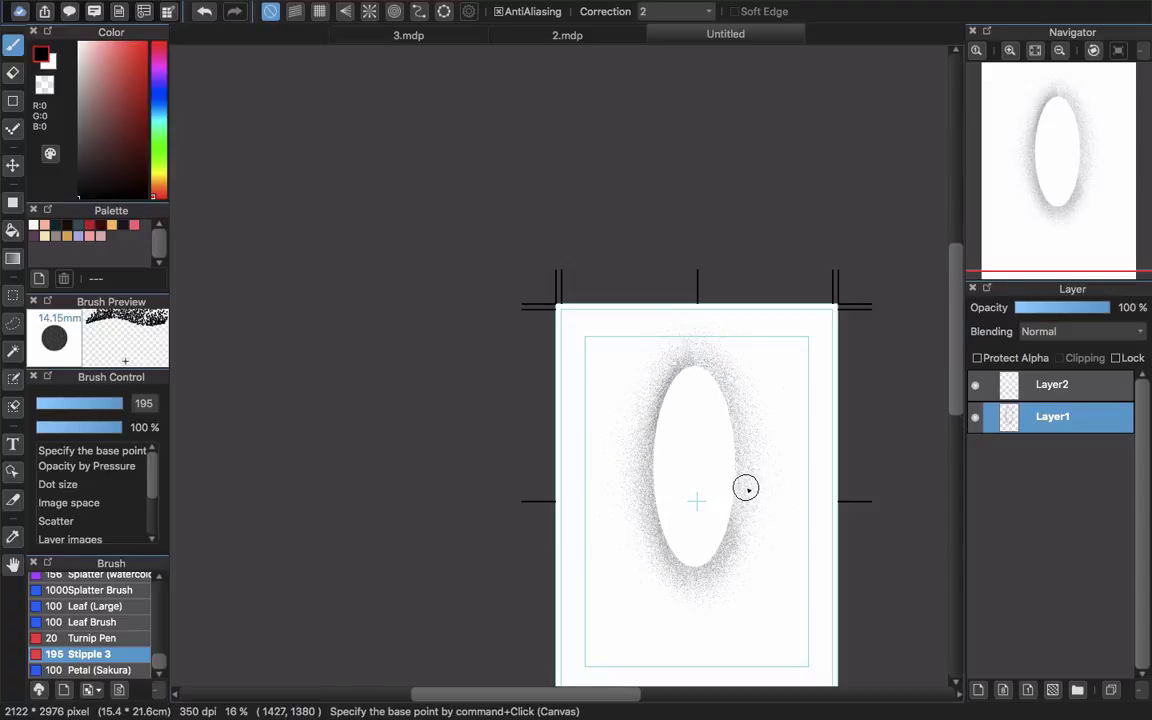
{"action": "key", "text": "super+a"}
{"action": "key", "text": "Delete"}
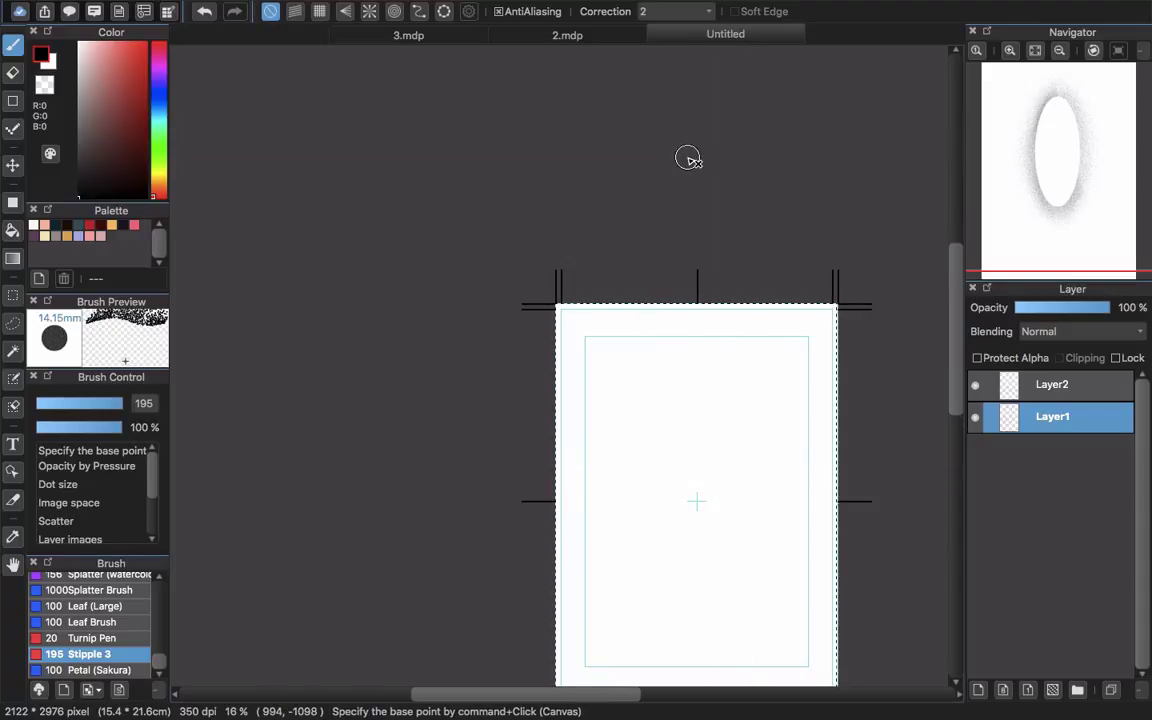
{"action": "scroll", "coordinate": [642, 403], "scroll_direction": "up", "scroll_amount": 5}
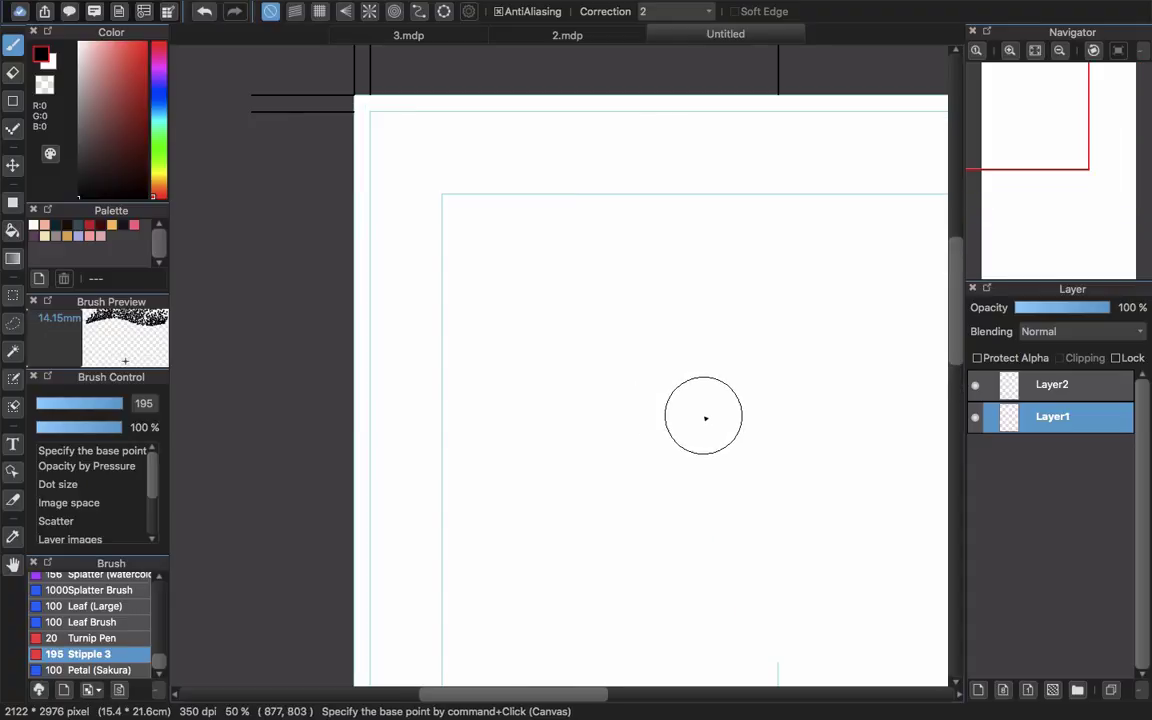
{"action": "scroll", "coordinate": [702, 416], "scroll_direction": "down", "scroll_amount": 3}
{"action": "mouse_move", "coordinate": [710, 462]}
{"action": "left_mouse_down"}
{"action": "mouse_move", "coordinate": [643, 360]}
{"action": "mouse_move", "coordinate": [627, 432]}
{"action": "left_mouse_up"}
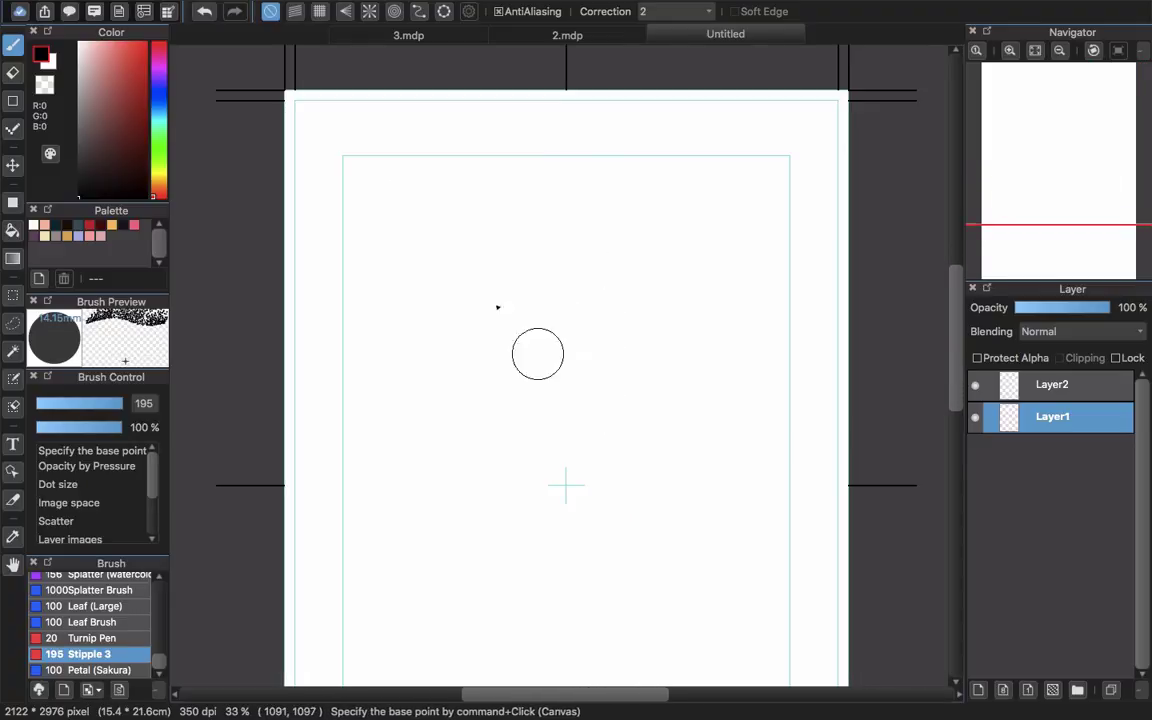
Keep the Ellipse selection tool, make Layer2 active and add a comic panel material
{"action": "key", "text": "m"}
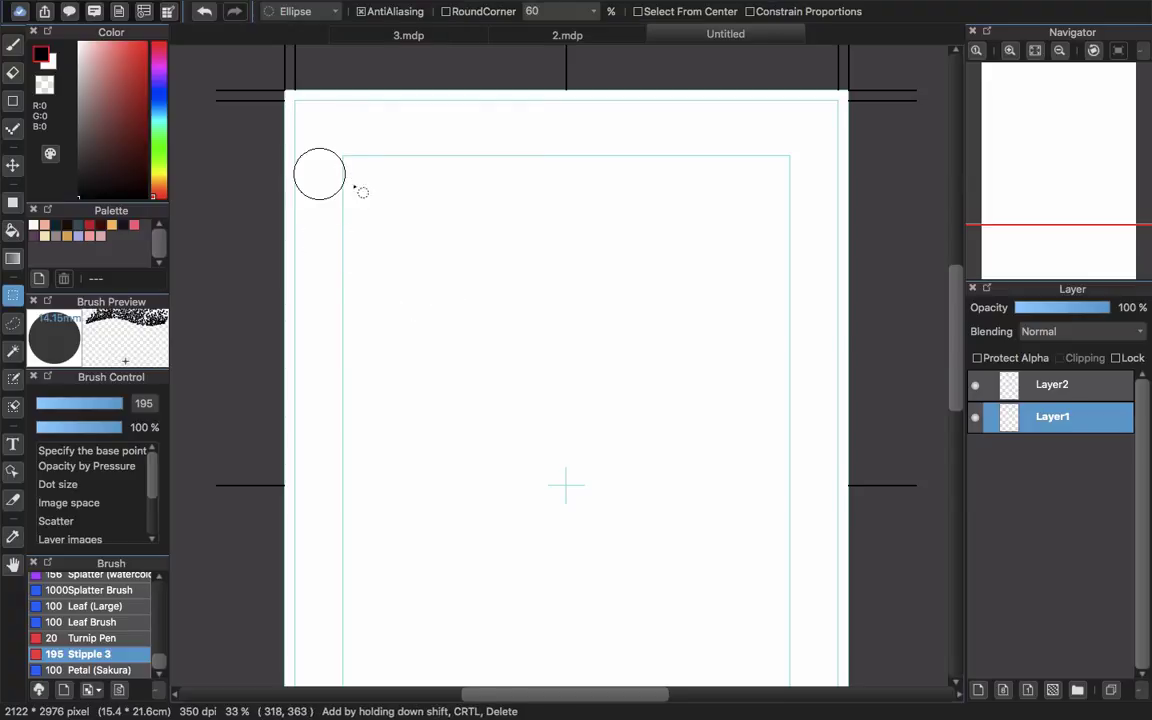
{"action": "left_click", "coordinate": [296, 11]}
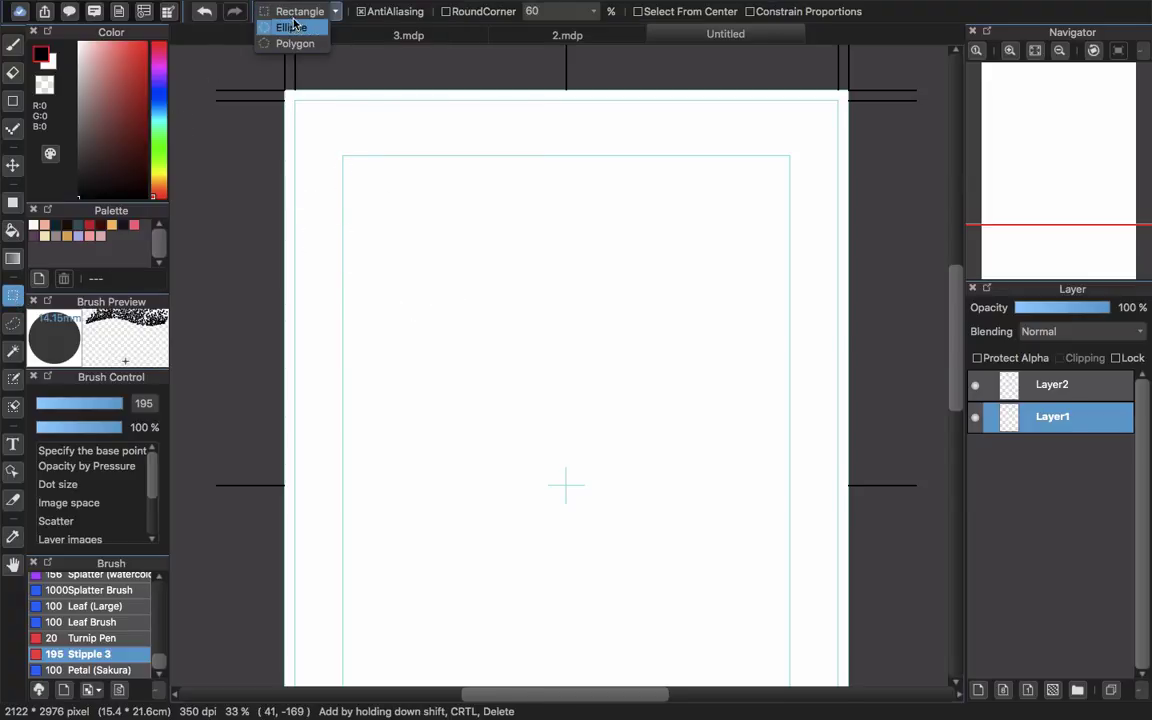
{"action": "left_click", "coordinate": [1067, 430]}
{"action": "left_click", "coordinate": [1064, 386]}
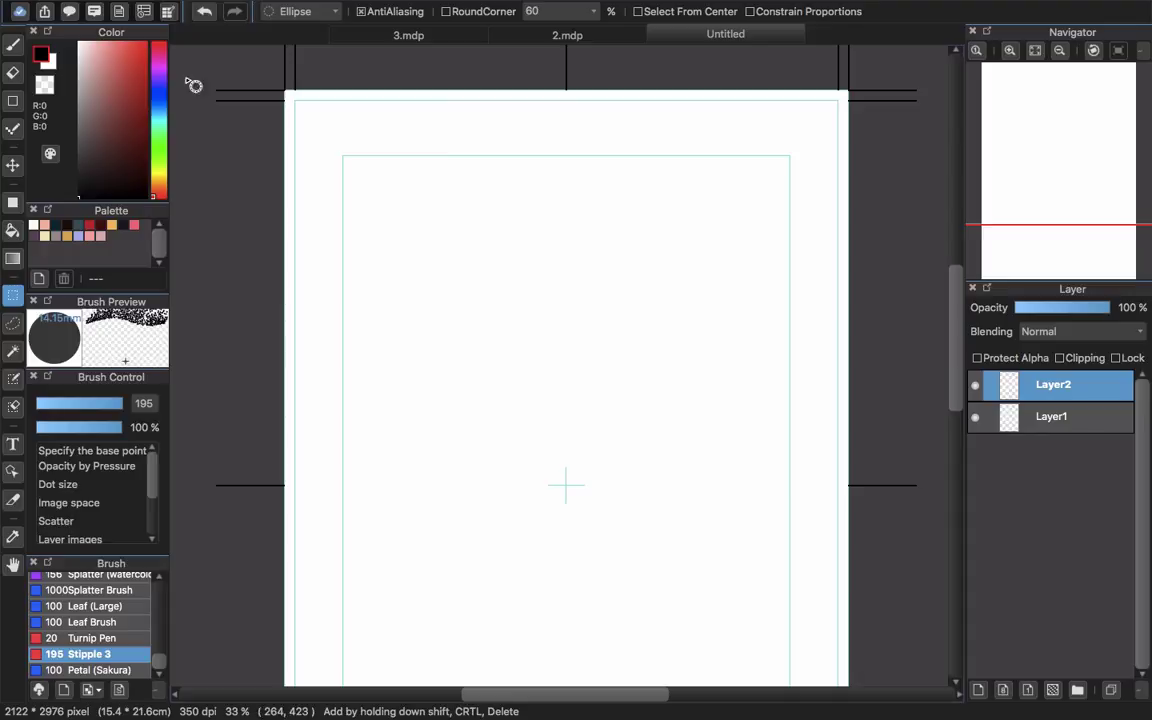
{"action": "left_click", "coordinate": [242, 8]}
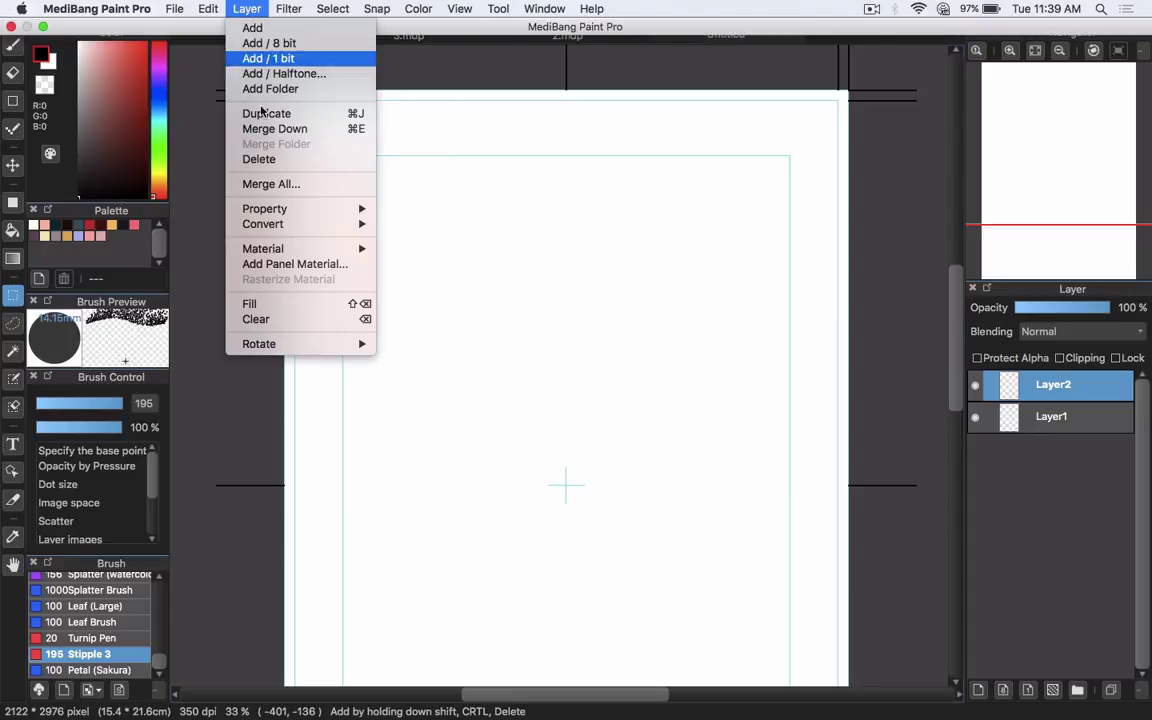
{"action": "left_click", "coordinate": [296, 264]}
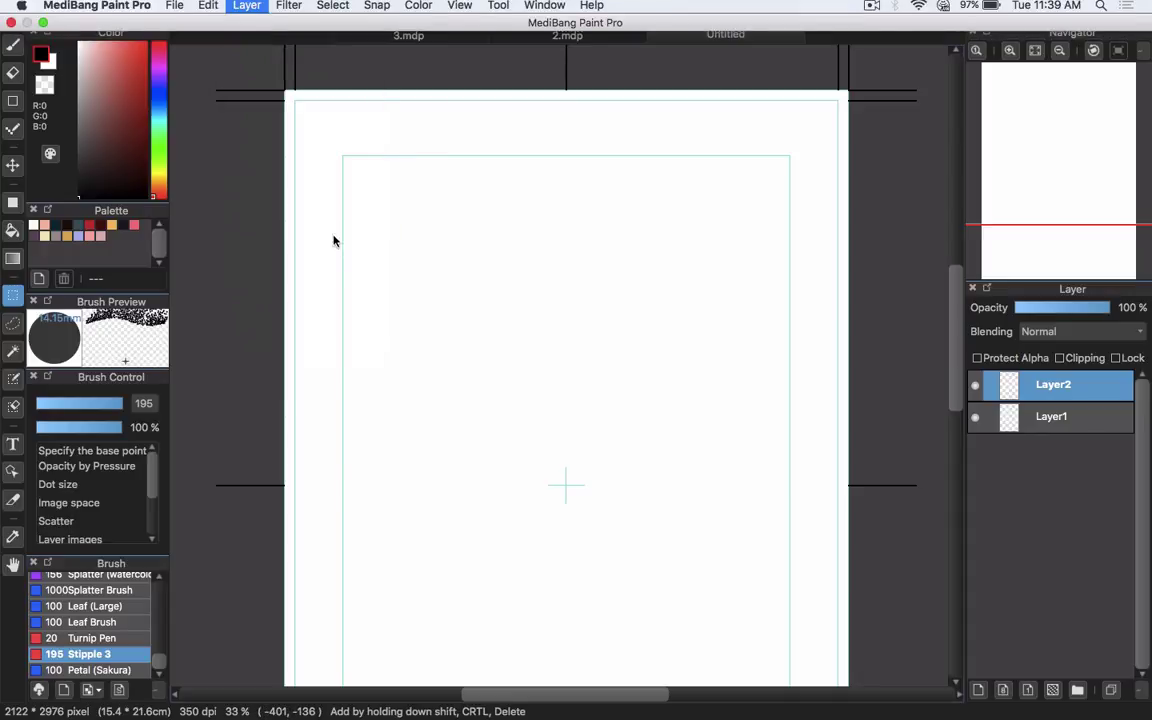
Create the panel border and divide off a short top panel with a horizontal cut
{"action": "left_click", "coordinate": [624, 417]}
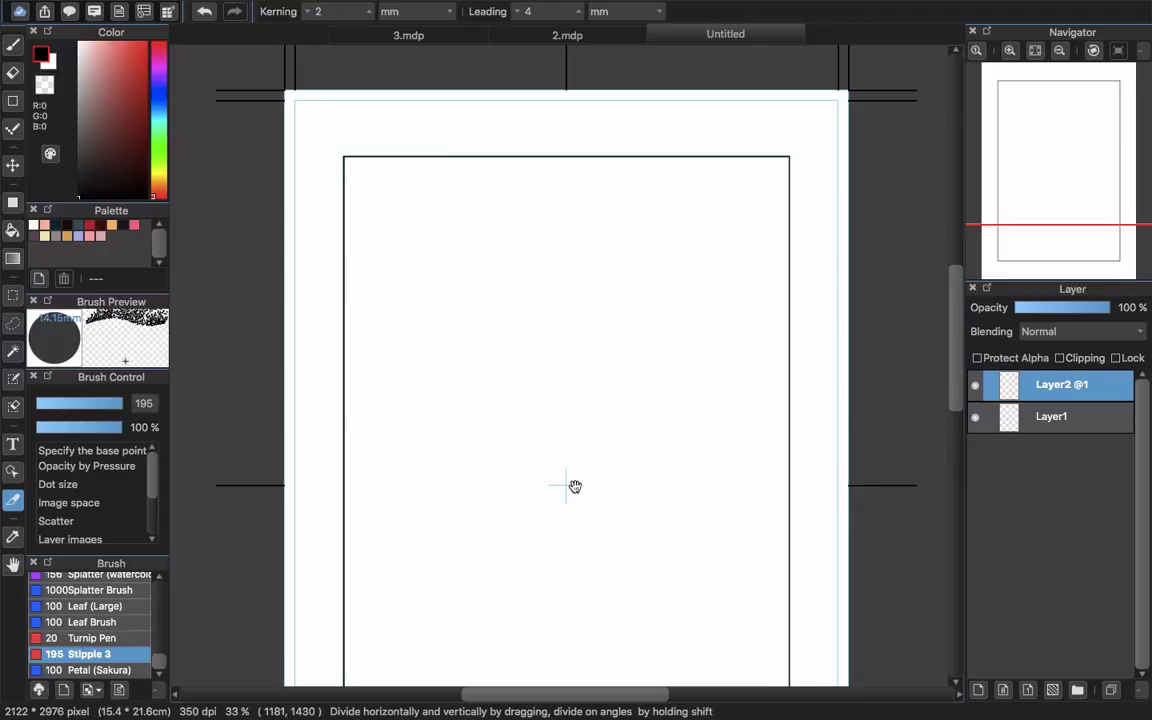
{"action": "scroll", "coordinate": [576, 483], "scroll_direction": "down", "scroll_amount": 3}
{"action": "left_click_drag", "start_coordinate": [358, 218], "coordinate": [938, 278]}
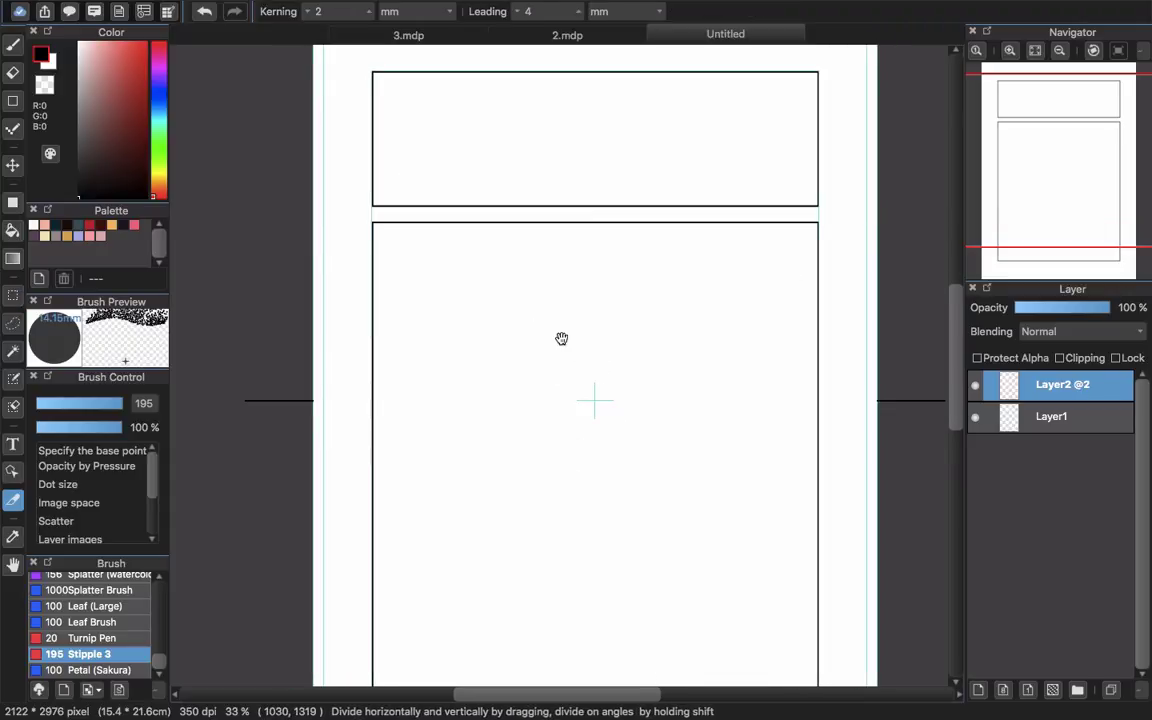
{"action": "left_click_drag", "start_coordinate": [560, 337], "coordinate": [519, 460]}
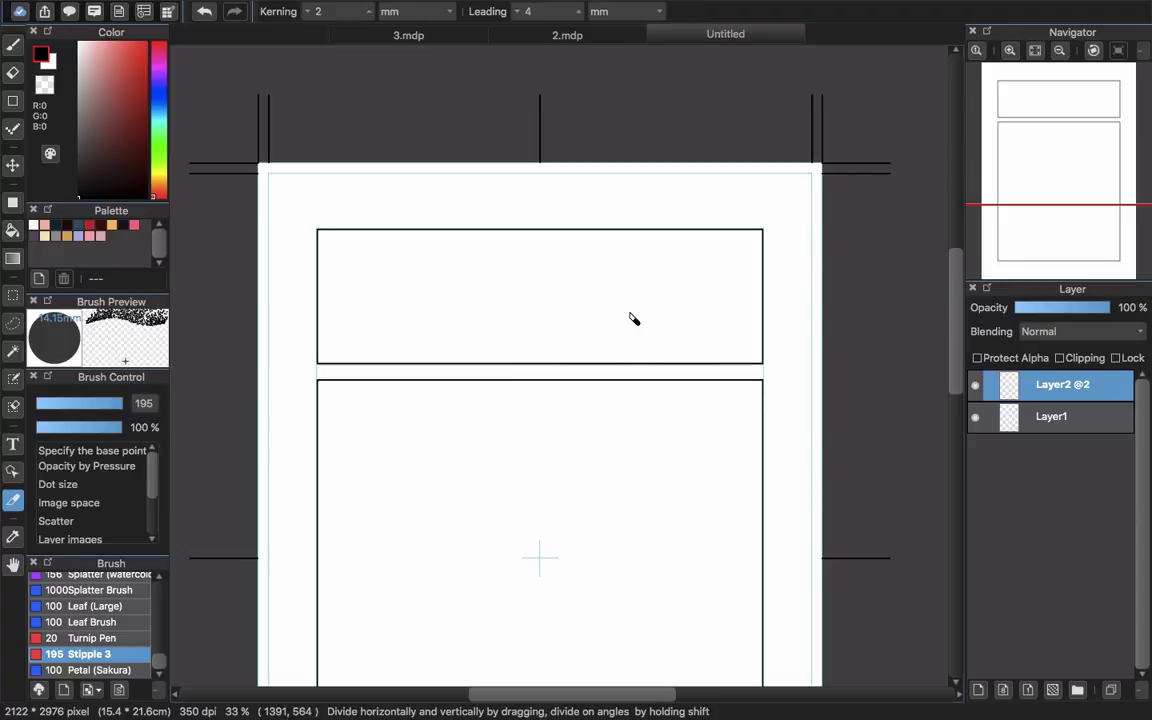
{"action": "key", "text": "w"}
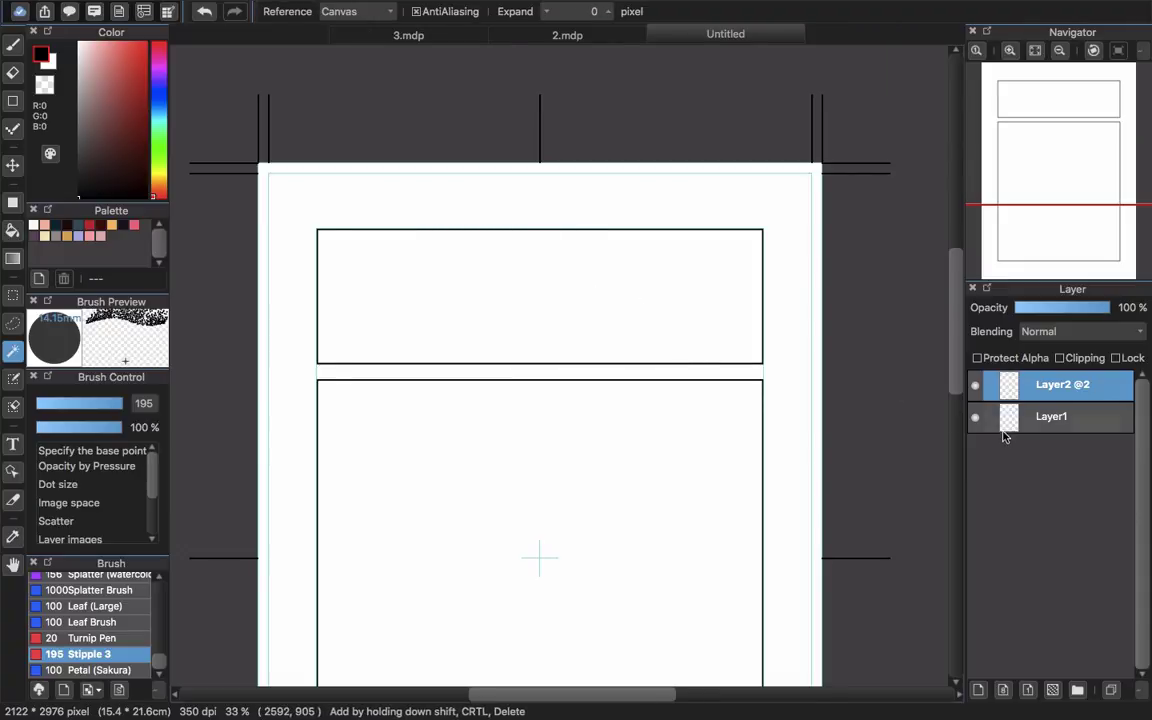
With the Brush, enable Ellipse snap and stretch its guide flat and wide across the top panel's right half
{"action": "key", "text": "b"}
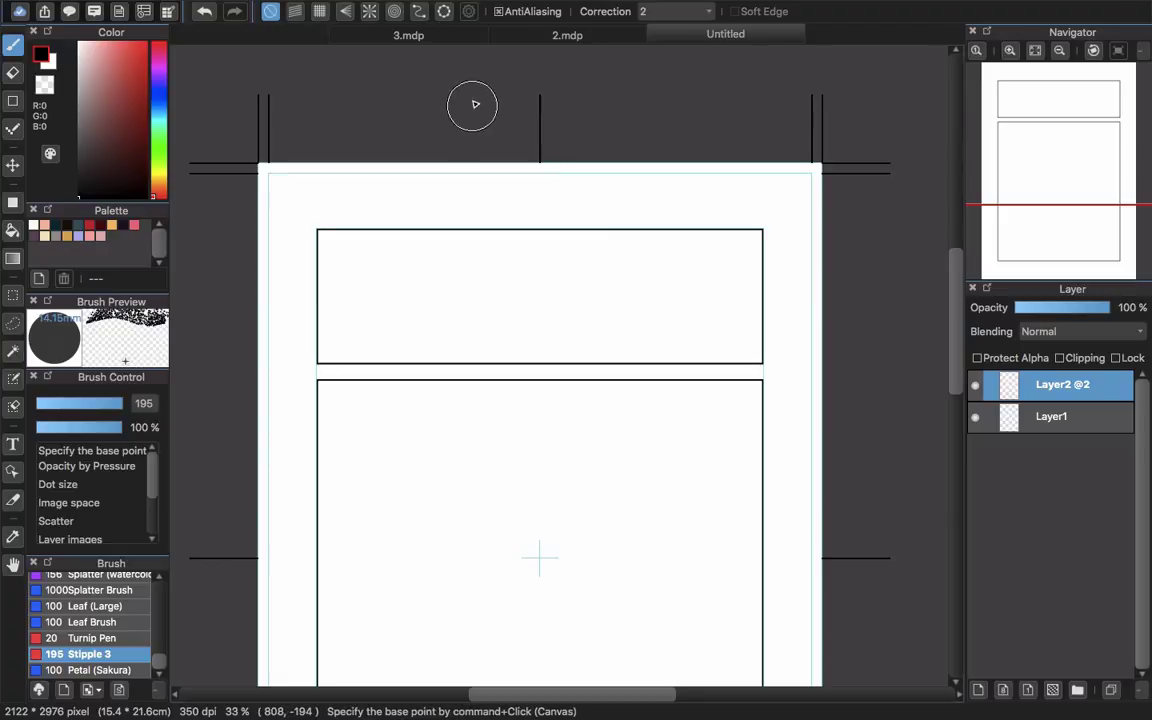
{"action": "left_click", "coordinate": [444, 11]}
{"action": "left_click_drag", "start_coordinate": [550, 266], "coordinate": [592, 120]}
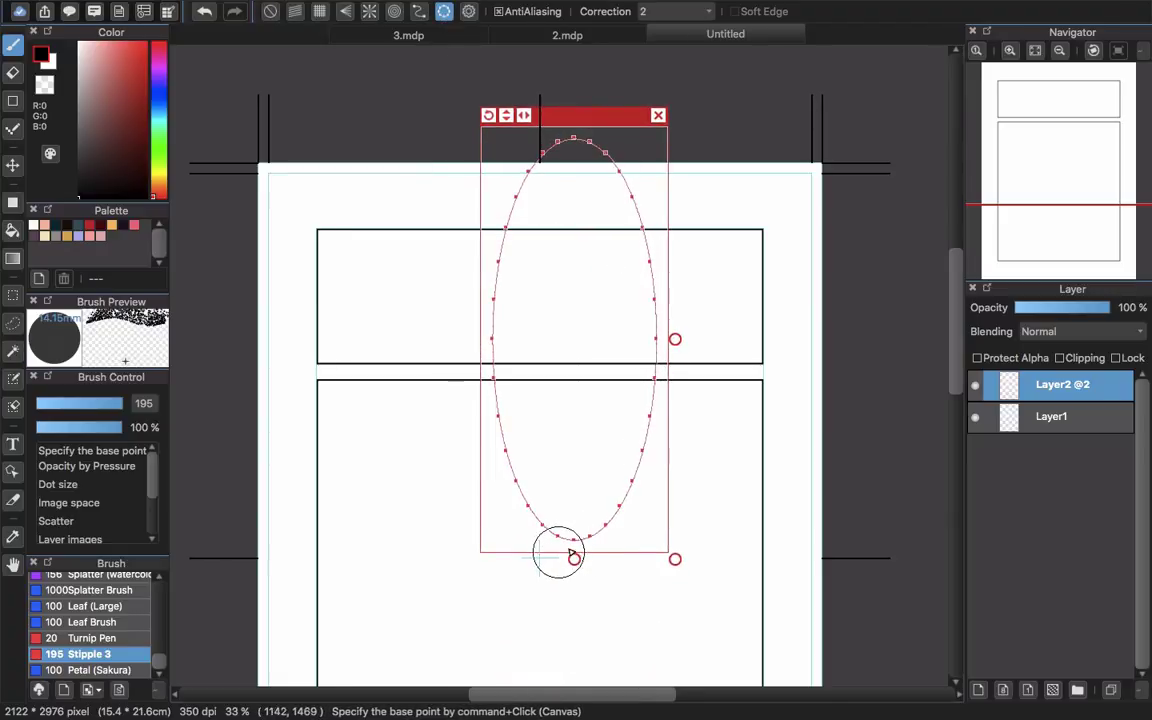
{"action": "left_click_drag", "start_coordinate": [574, 559], "coordinate": [574, 404]}
{"action": "left_click_drag", "start_coordinate": [675, 344], "coordinate": [715, 343]}
{"action": "left_click_drag", "start_coordinate": [652, 279], "coordinate": [682, 236]}
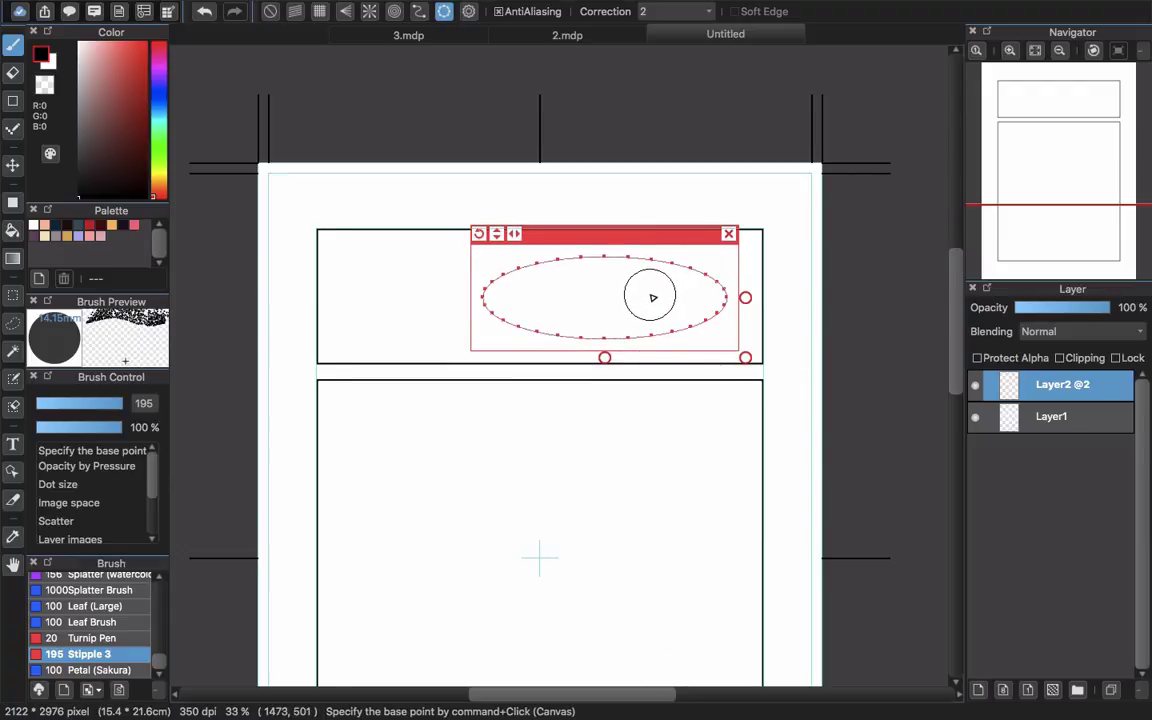
{"action": "key", "text": "w"}
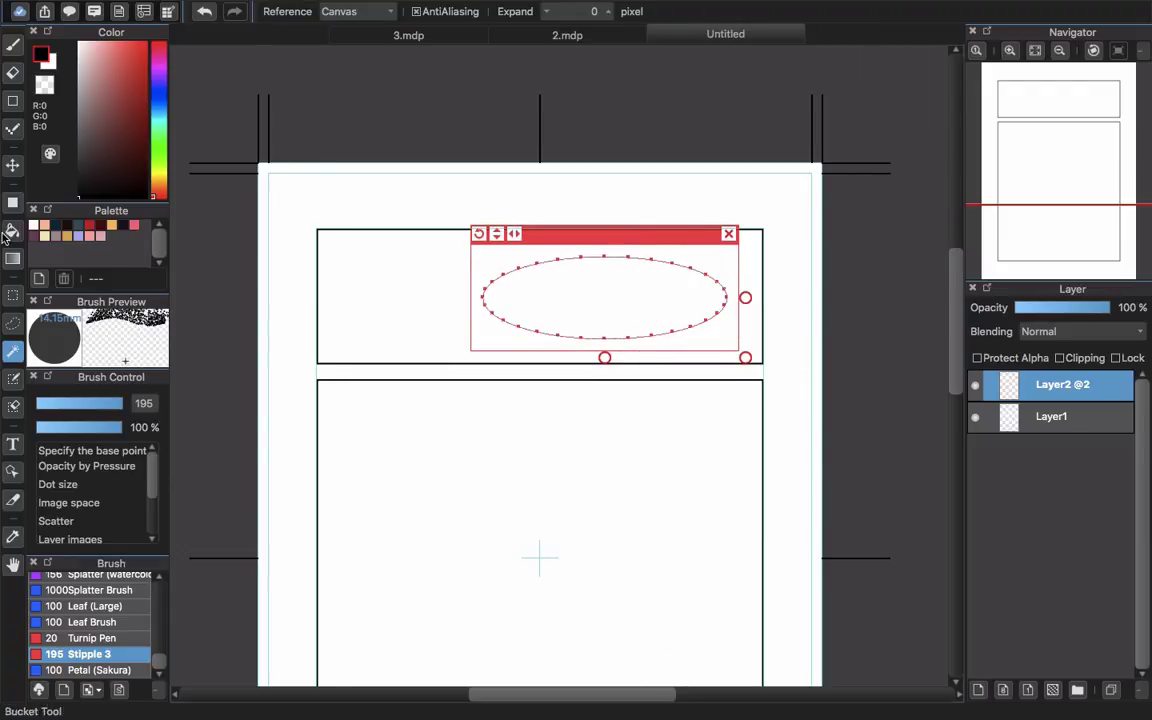
{"action": "left_click", "coordinate": [399, 302]}
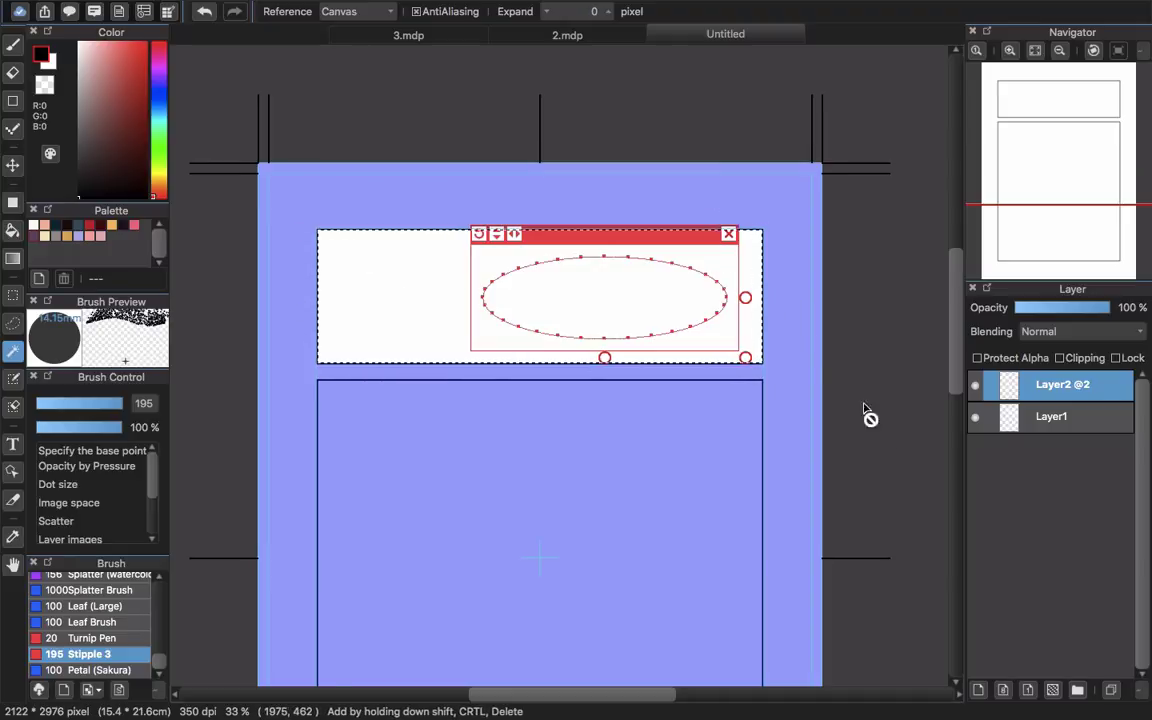
{"action": "left_click", "coordinate": [1026, 420]}
{"action": "left_click", "coordinate": [980, 688]}
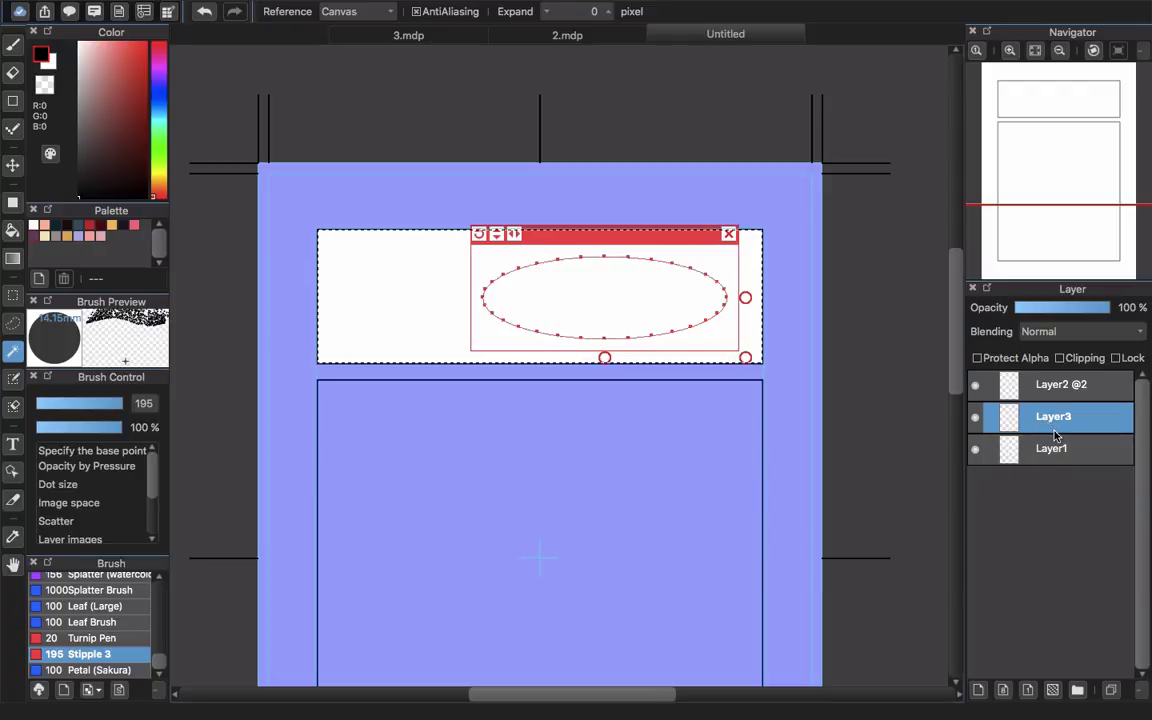
{"action": "left_click", "coordinate": [1070, 386]}
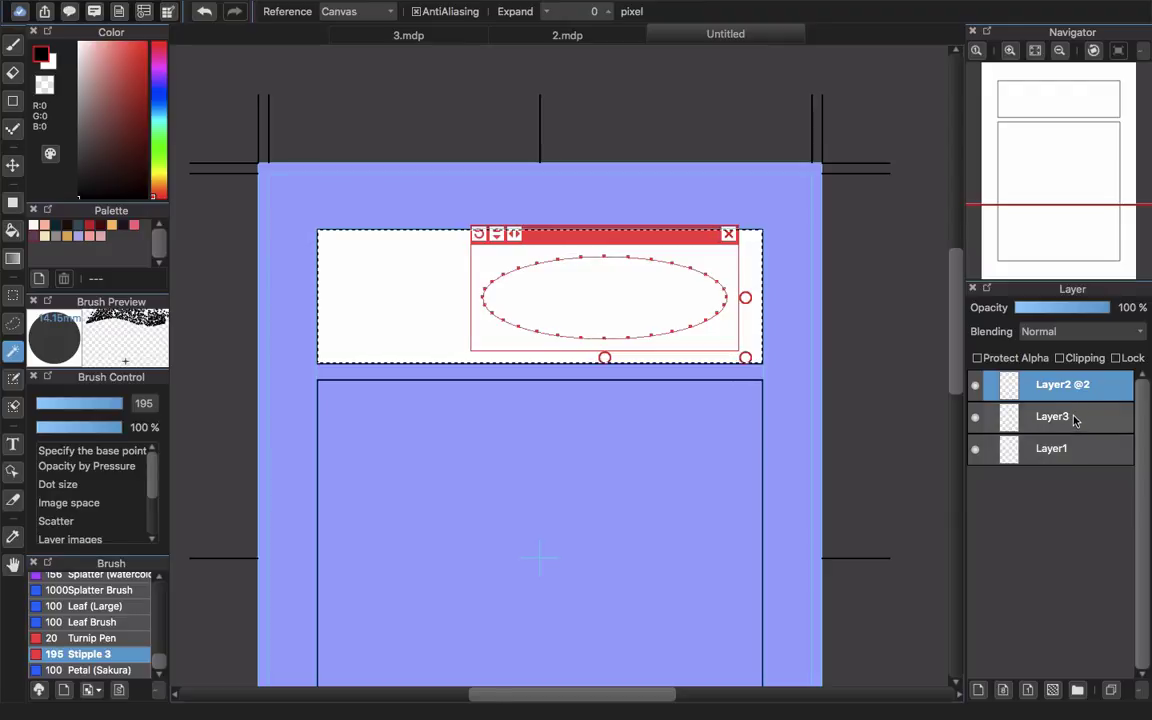
{"action": "left_click", "coordinate": [1076, 420]}
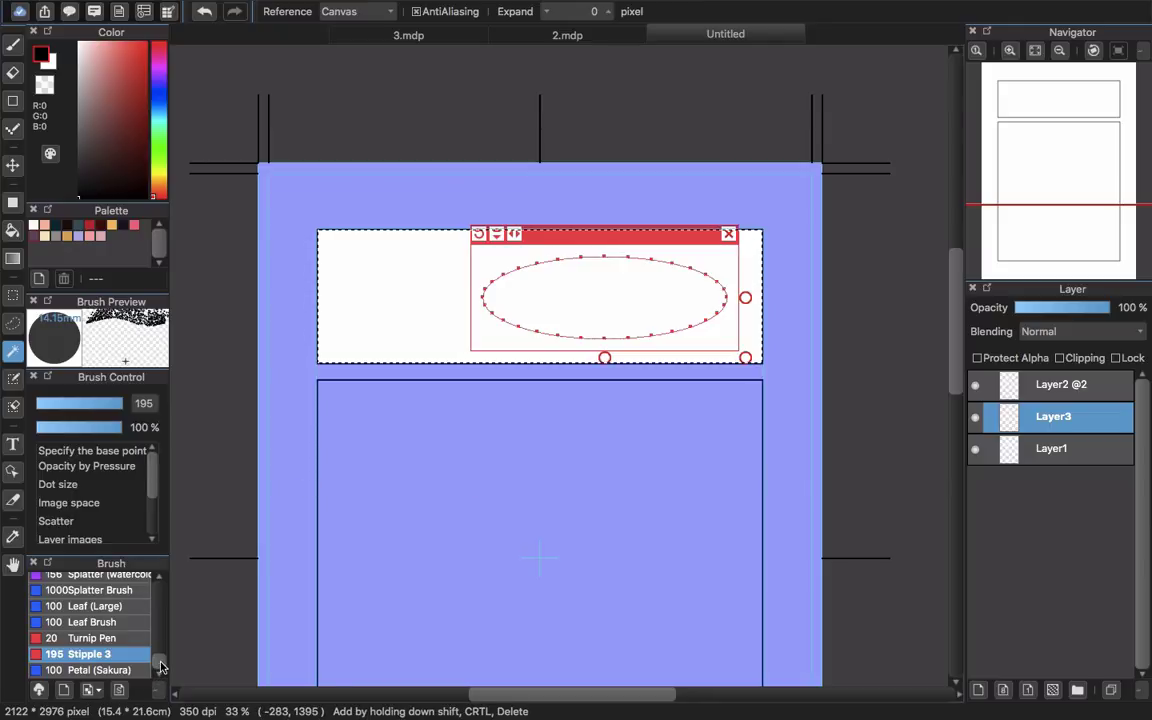
Search the cloud brushes for 'speed' and add Speed lines 2, Speedlines Pen and Speedline Brush (Curved)
{"action": "left_click", "coordinate": [39, 690]}
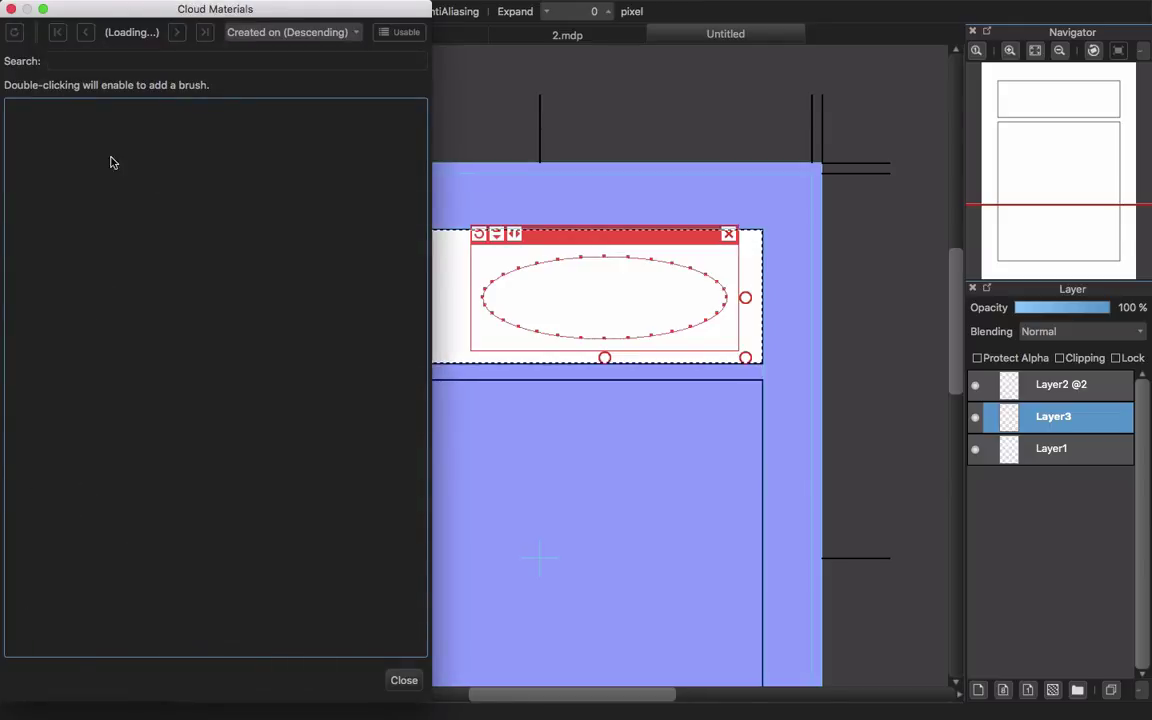
{"action": "left_click", "coordinate": [201, 62]}
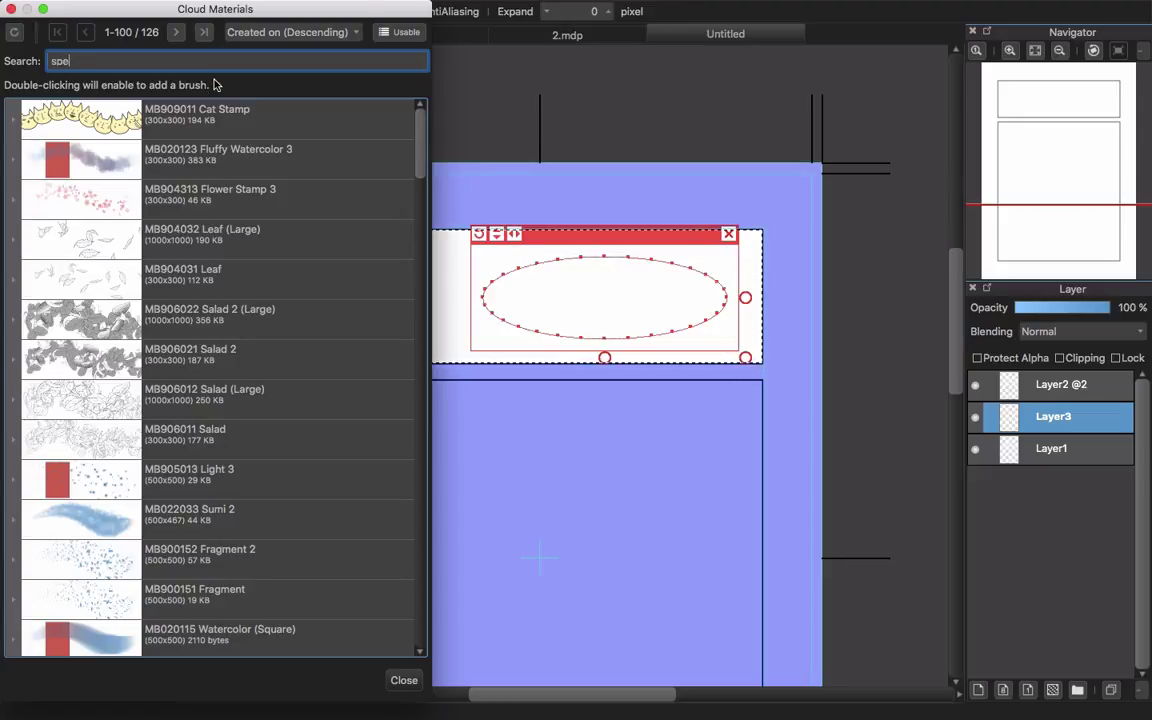
{"action": "key", "text": "Return"}
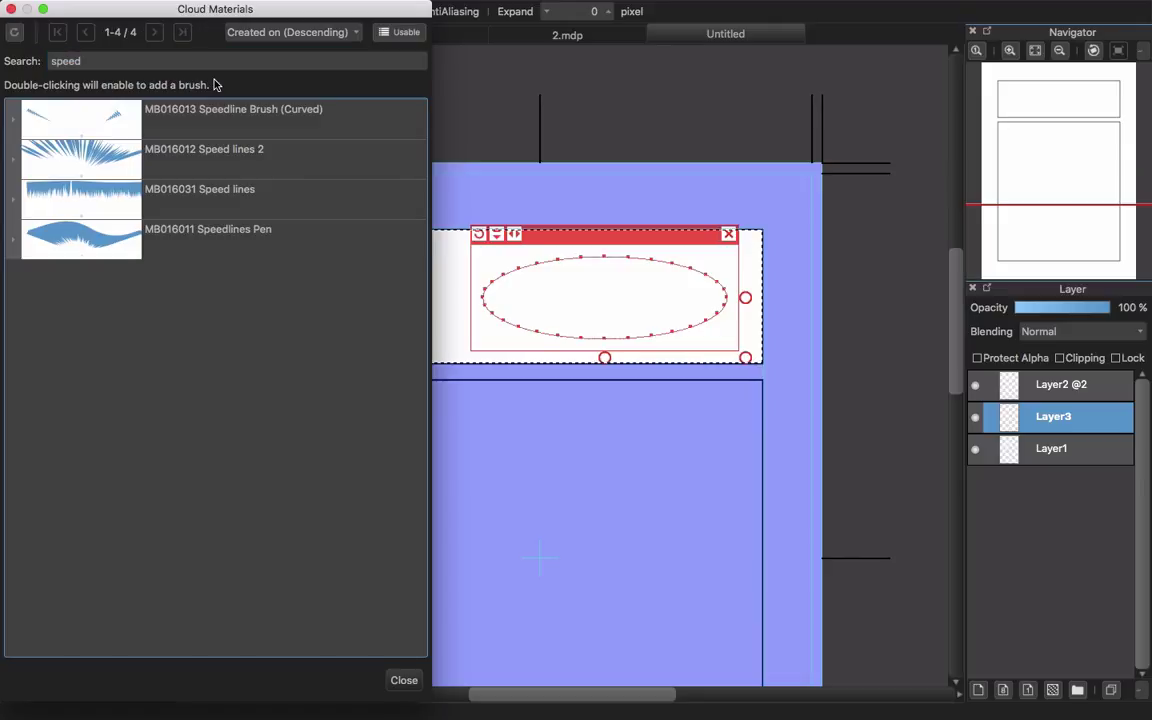
{"action": "left_click", "coordinate": [240, 150]}
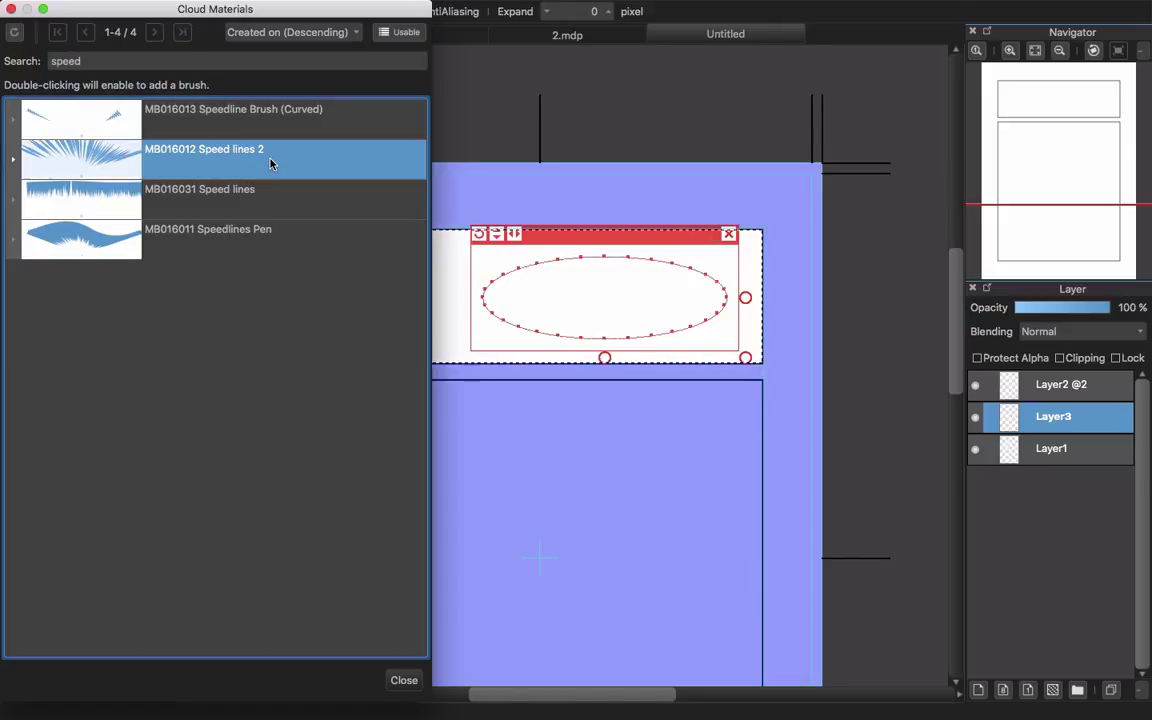
{"action": "left_click", "coordinate": [264, 238]}
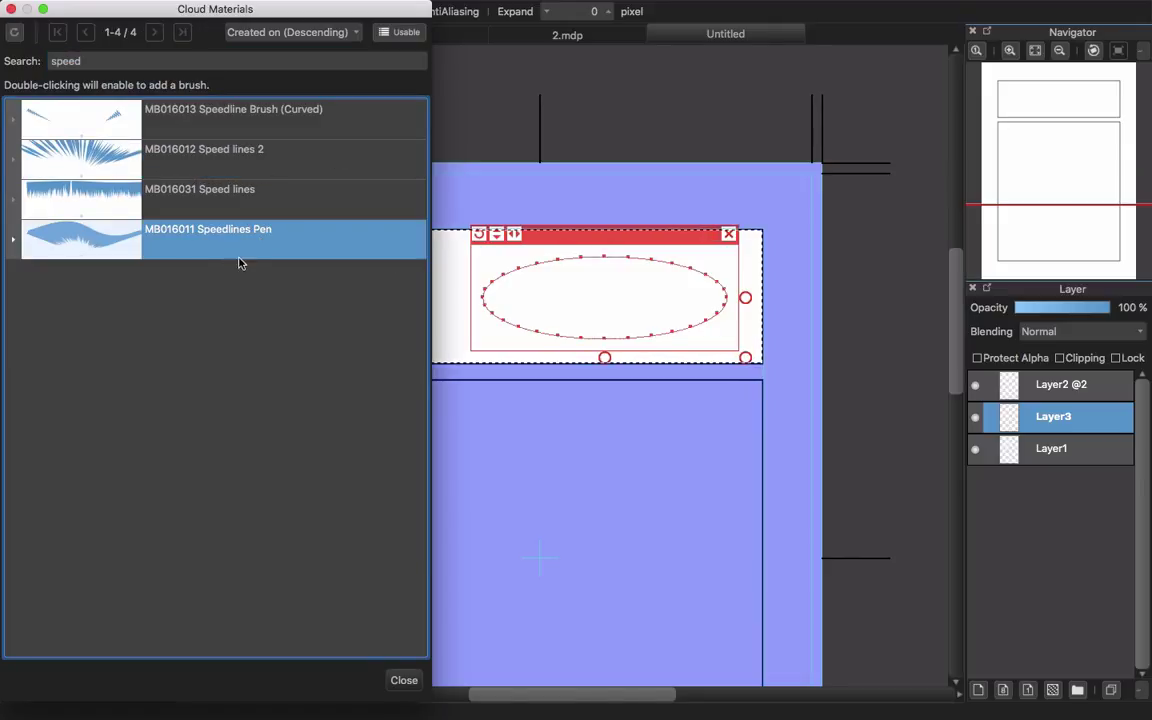
{"action": "left_click", "coordinate": [268, 122]}
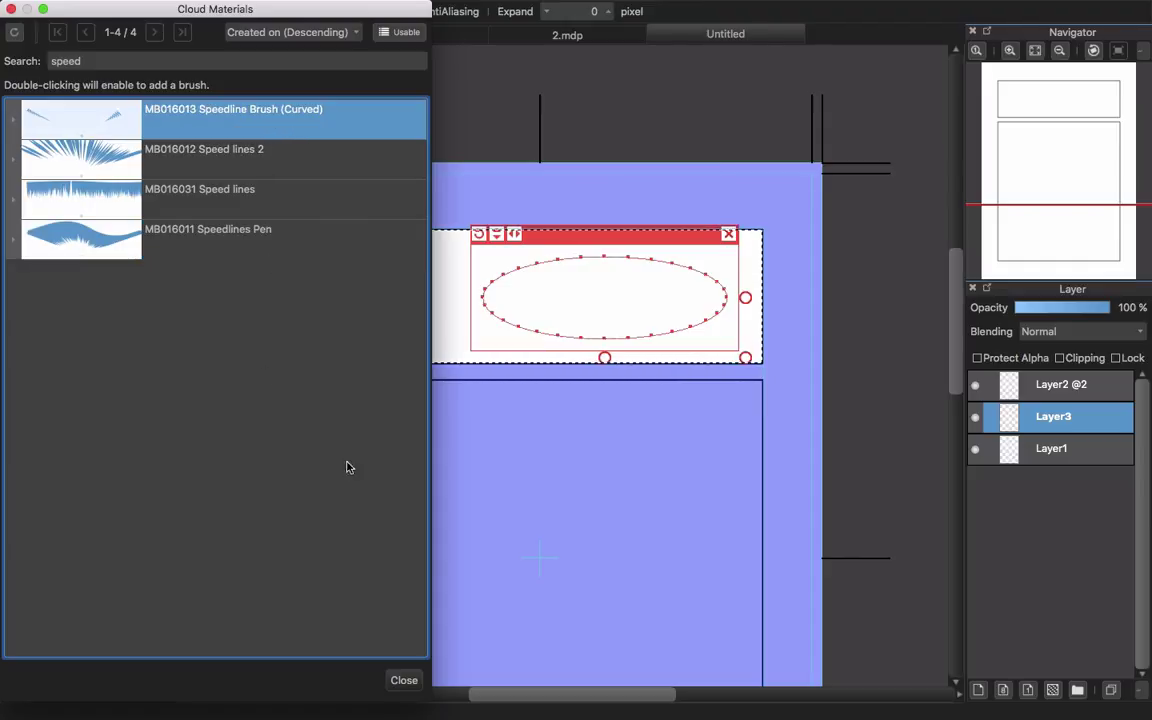
{"action": "left_click", "coordinate": [405, 680]}
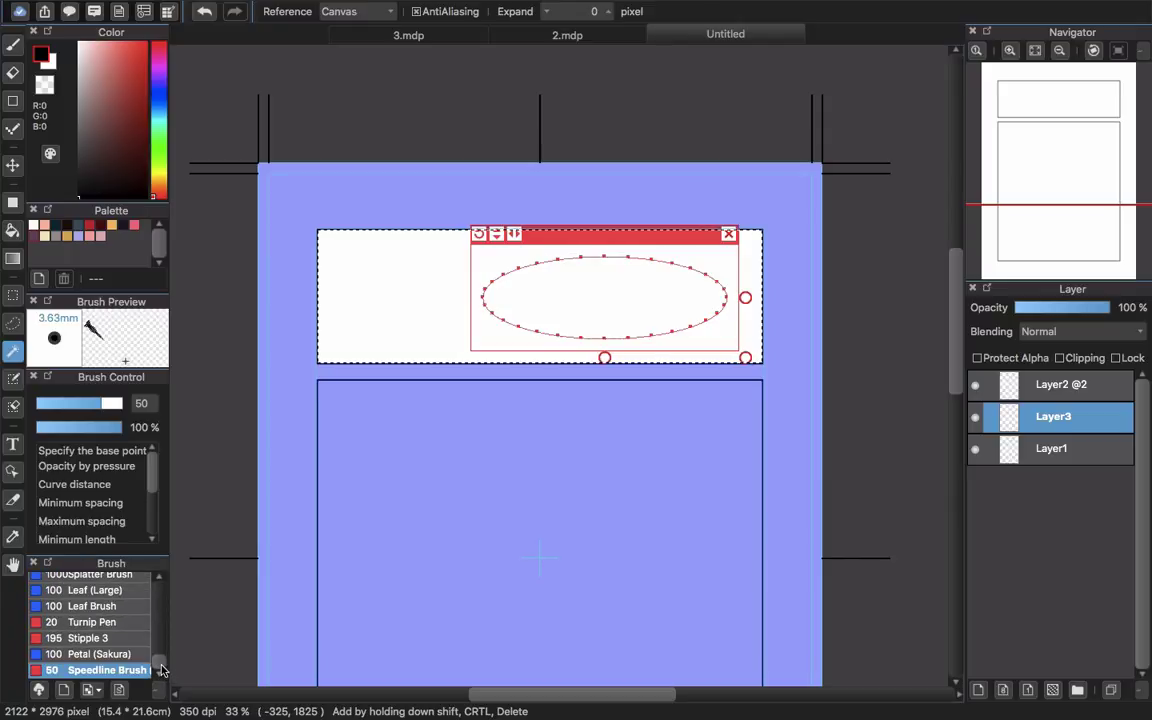
Make Speedlines Pen the active brush with the Brush tool (B)
{"action": "left_click_drag", "start_coordinate": [160, 666], "coordinate": [159, 633]}
{"action": "left_click", "coordinate": [143, 620]}
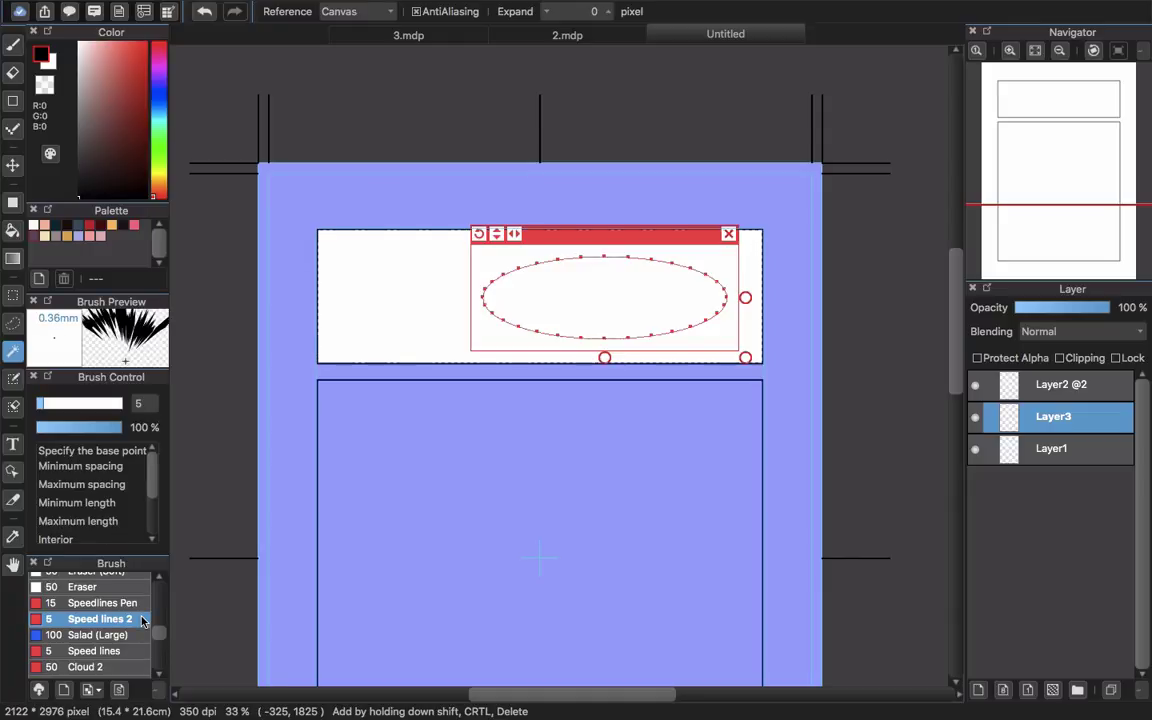
{"action": "left_click", "coordinate": [137, 607]}
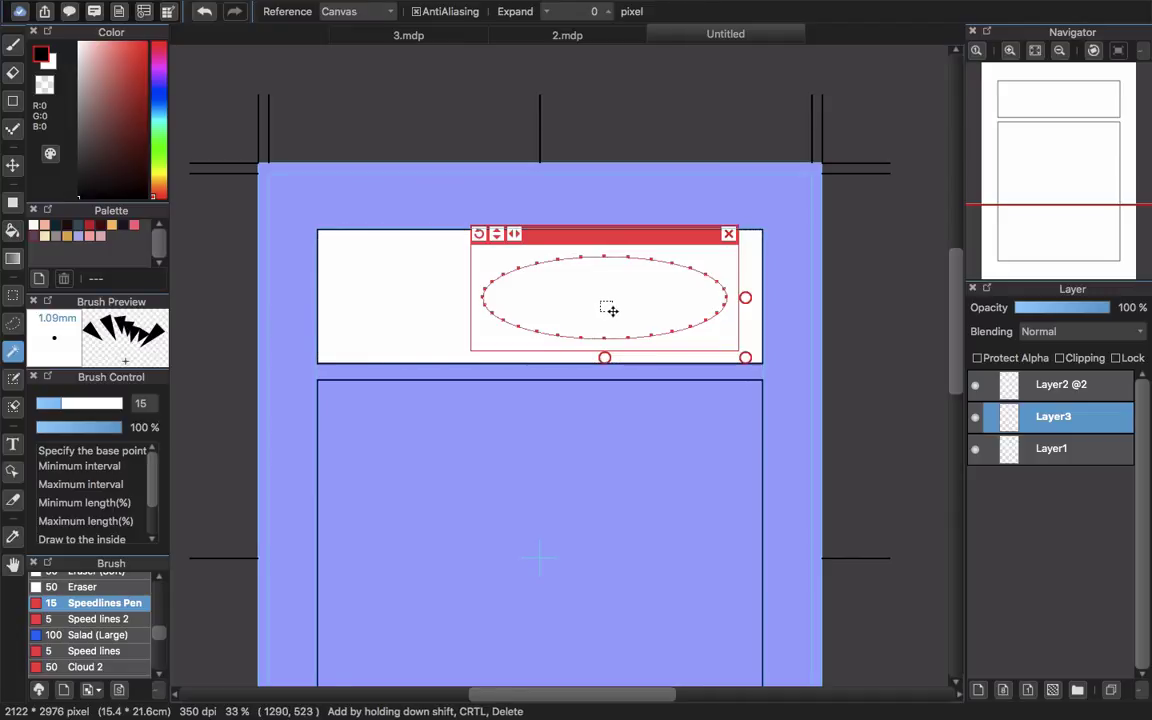
{"action": "key", "text": "b"}
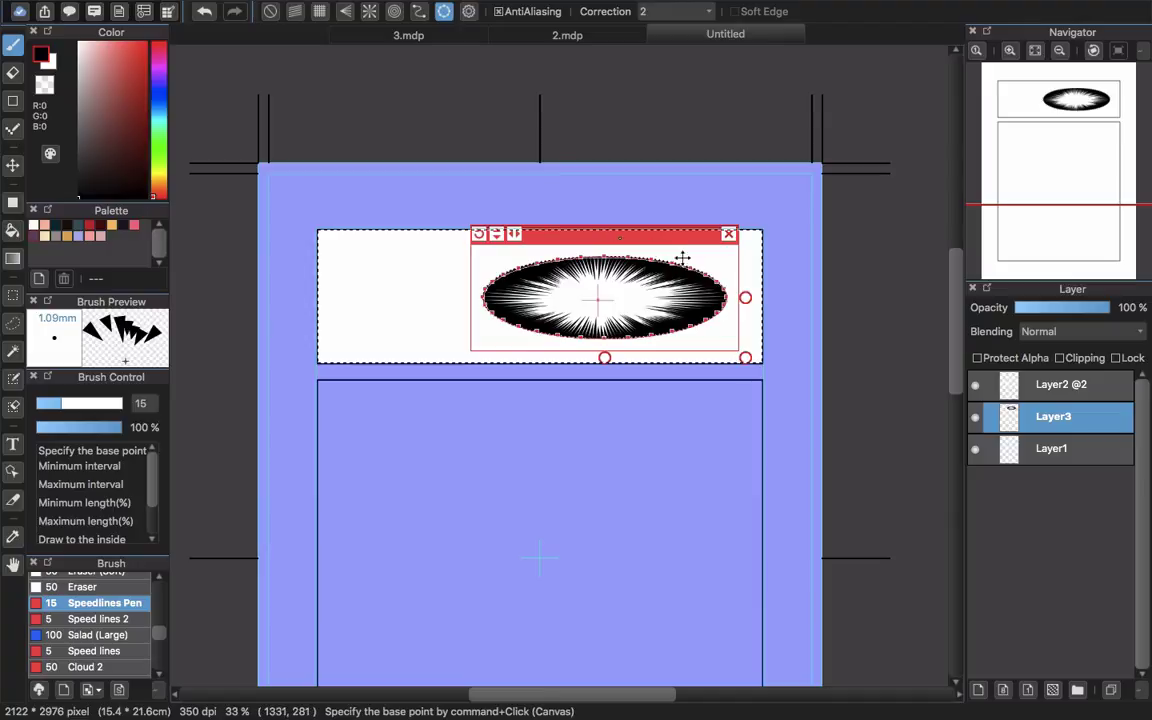
Remove the ellipse guide, bucket-fill the area around the burst with black, and deselect
{"action": "left_click", "coordinate": [729, 235]}
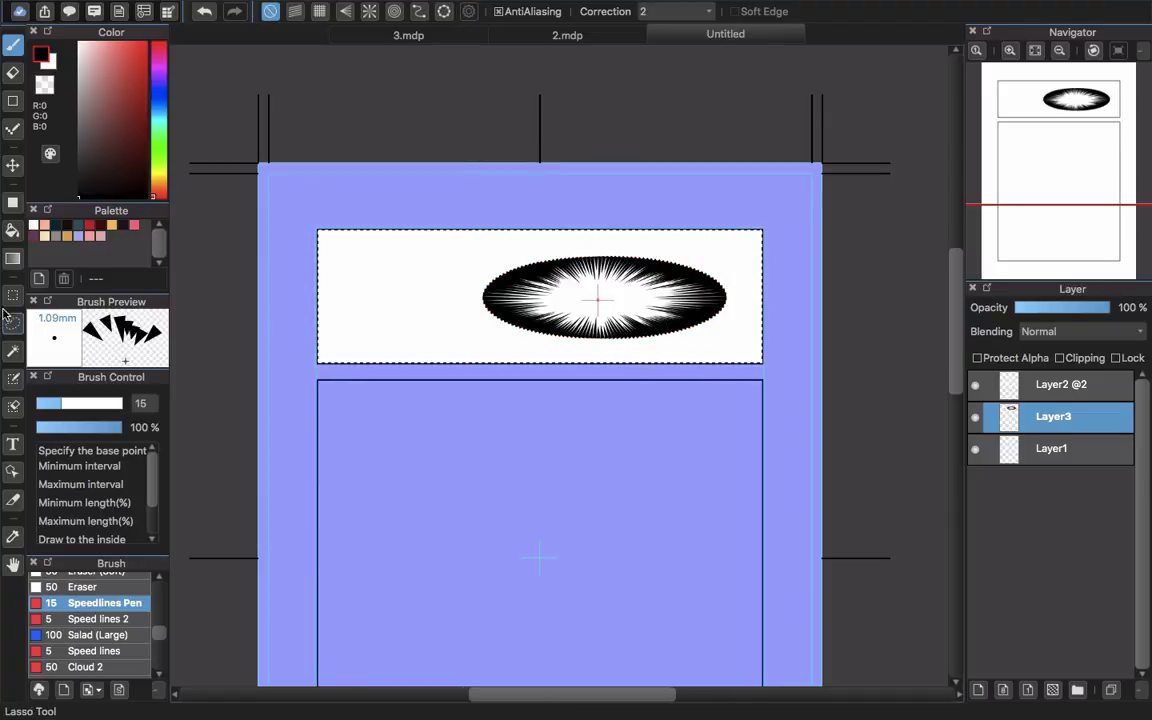
{"action": "left_click", "coordinate": [11, 231]}
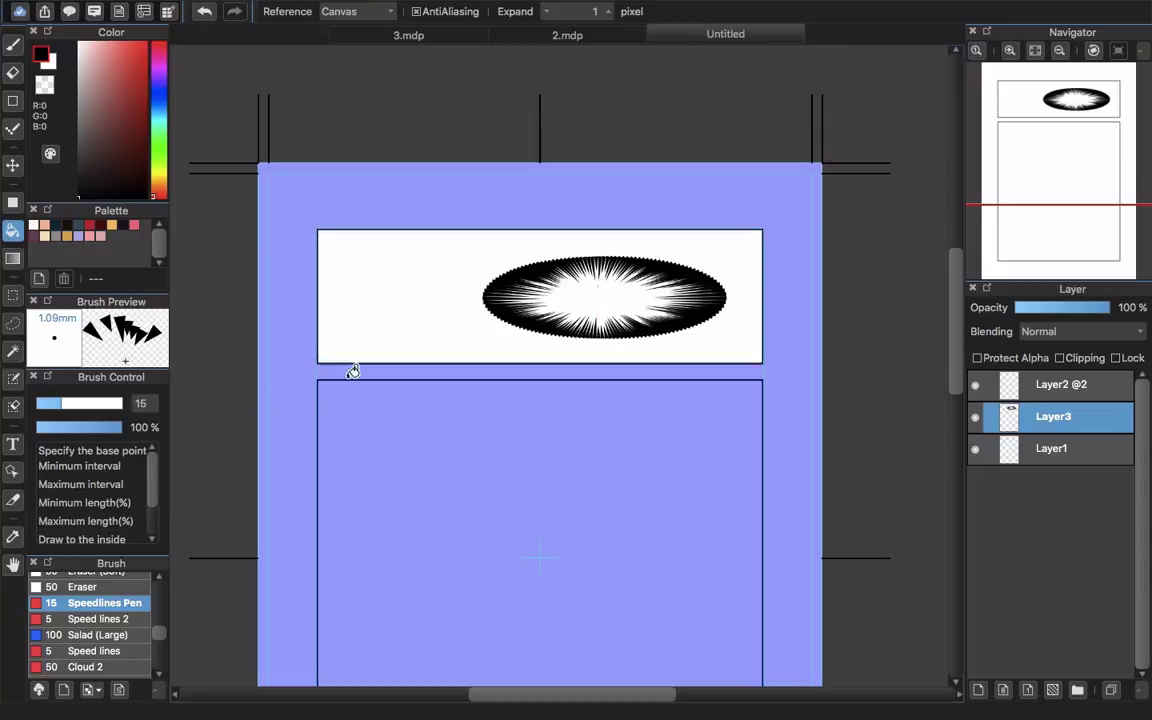
{"action": "left_click", "coordinate": [734, 328]}
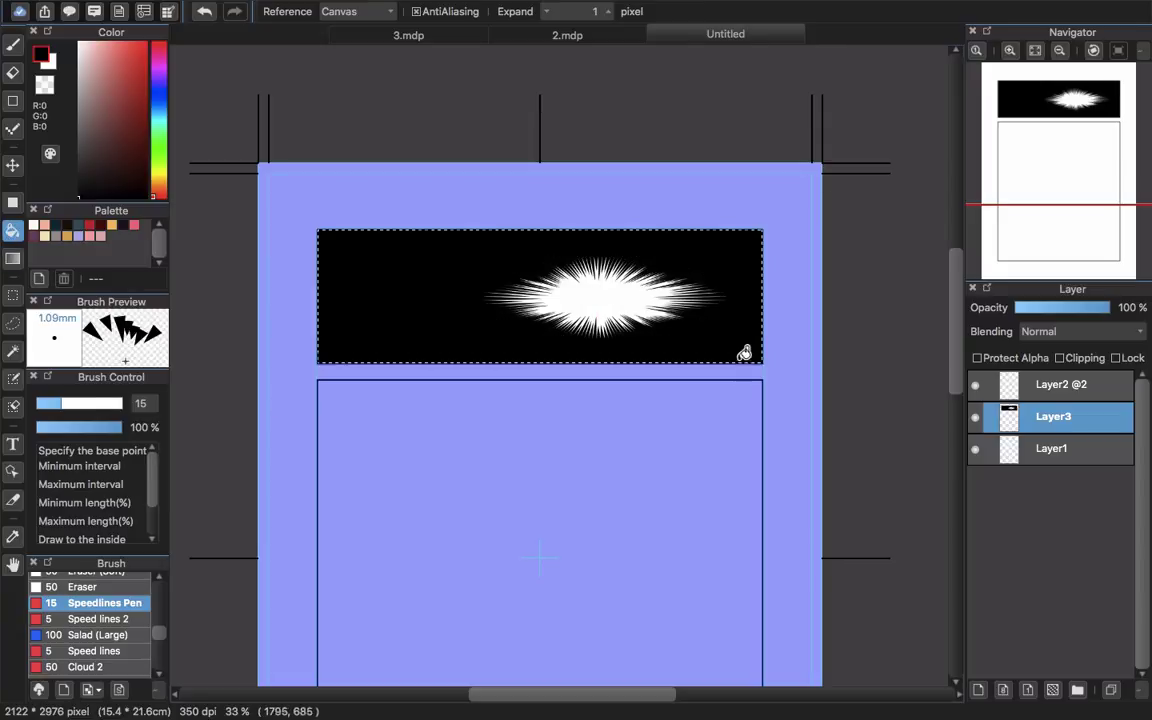
{"action": "key", "text": "ctrl+d"}
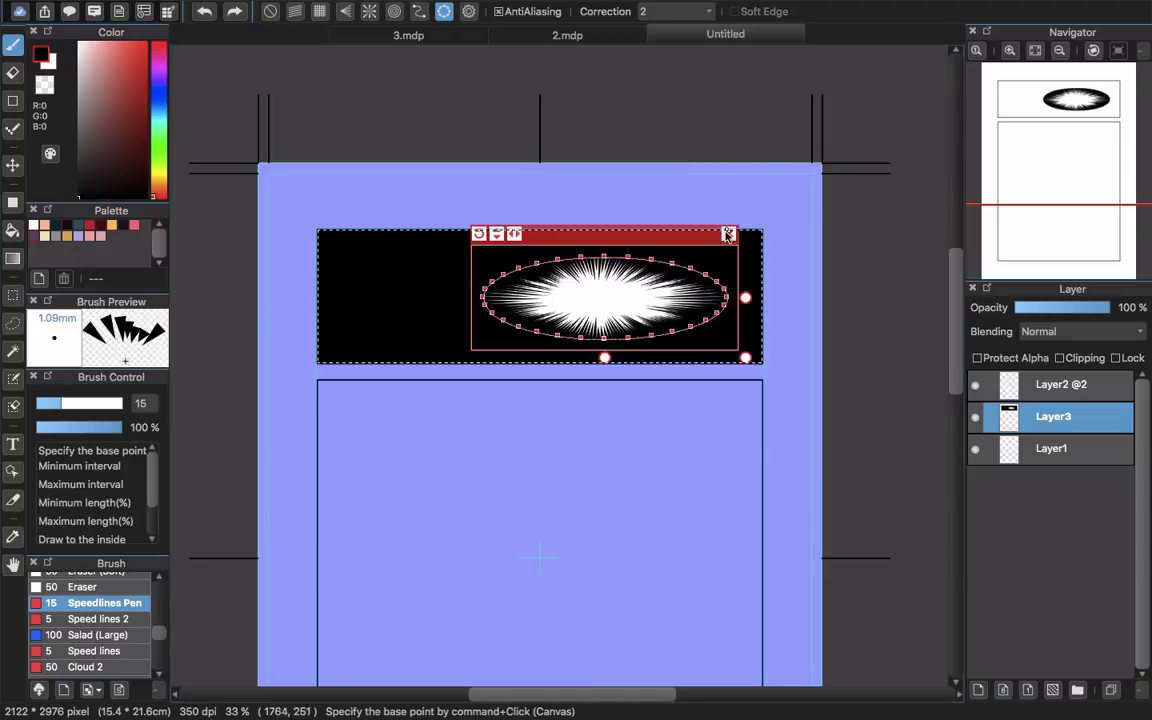
{"action": "left_click", "coordinate": [728, 234]}
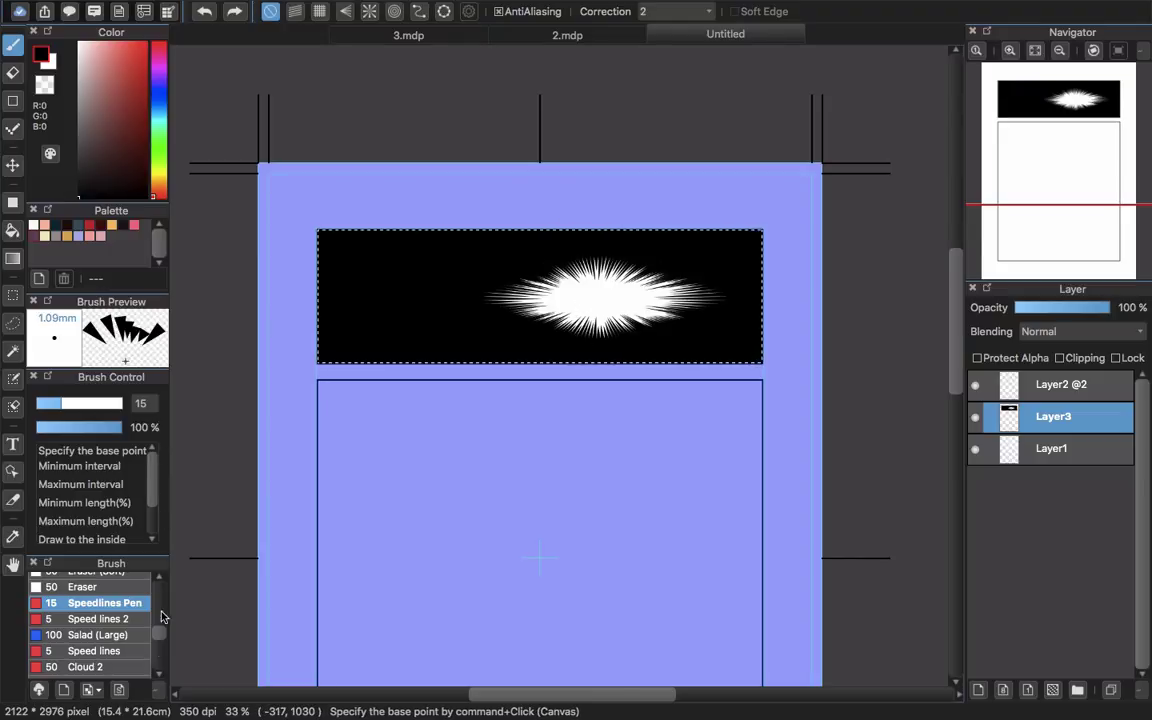
Choose the Speed lines 2 brush with the transparent colour
{"action": "scroll", "coordinate": [157, 636], "scroll_direction": "down", "scroll_amount": 3}
{"action": "scroll", "coordinate": [157, 636], "scroll_direction": "up", "scroll_amount": 4}
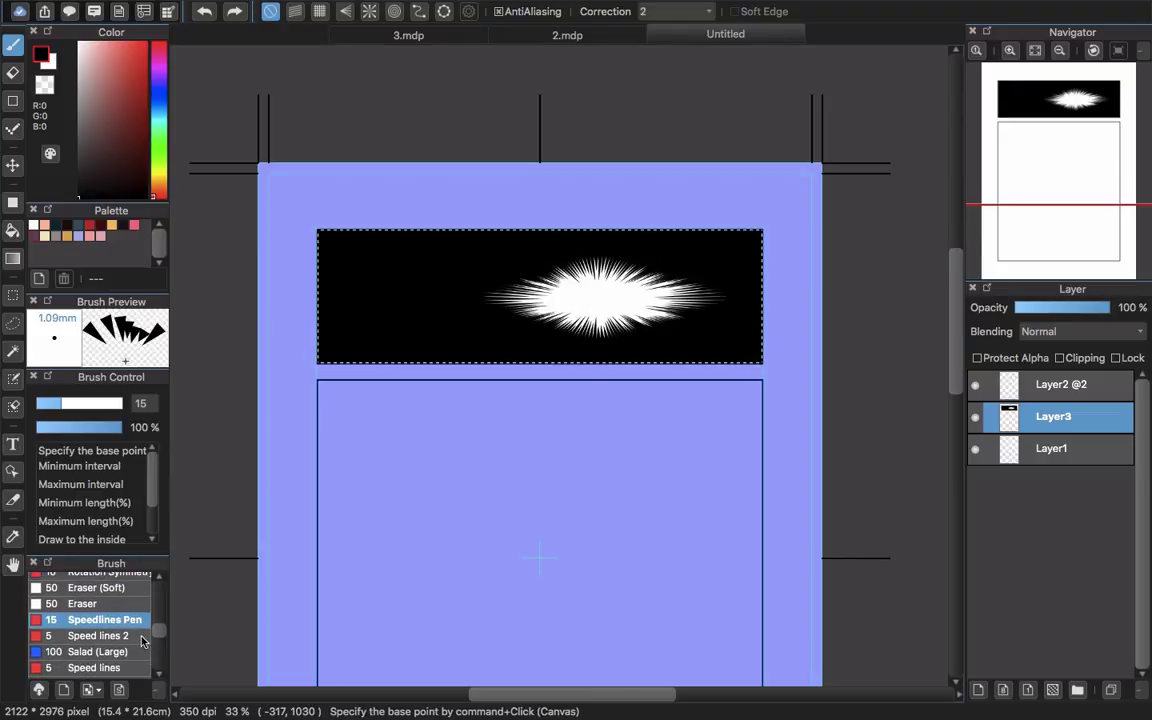
{"action": "left_click", "coordinate": [128, 637]}
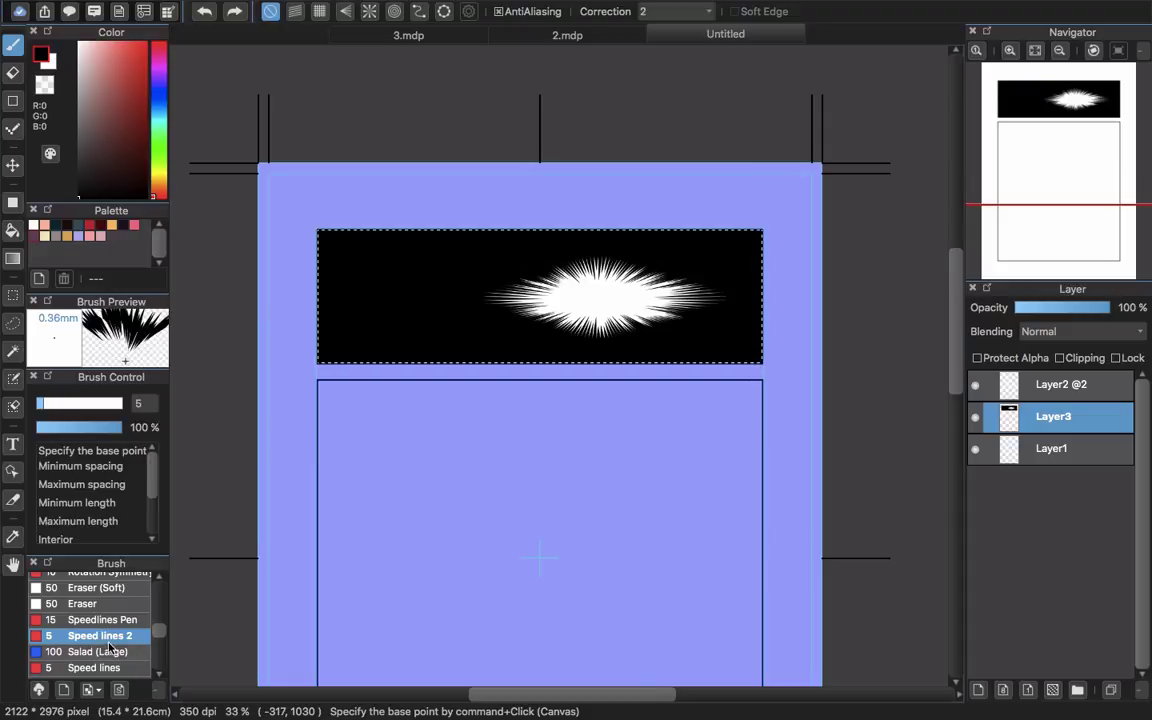
{"action": "left_click", "coordinate": [45, 88]}
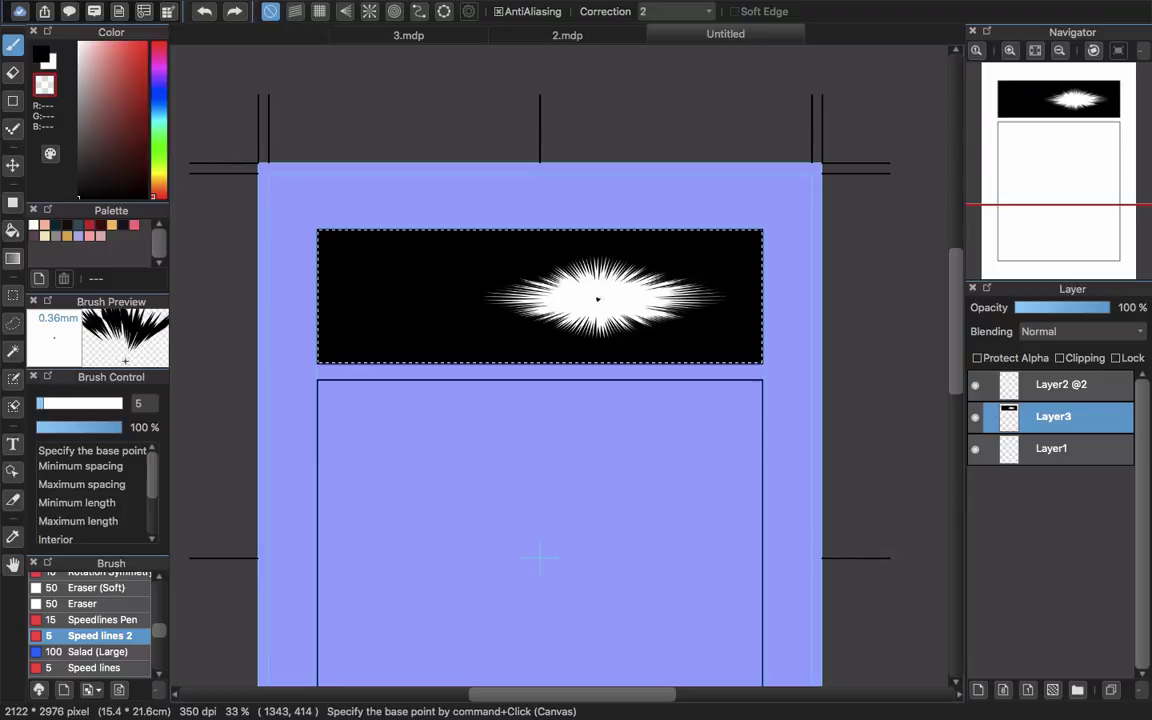
Anchor at the burst's centre and paint thick white spikes, including a long streak toward the lower left, then deselect
{"action": "left_click", "coordinate": [595, 295], "text": "super"}
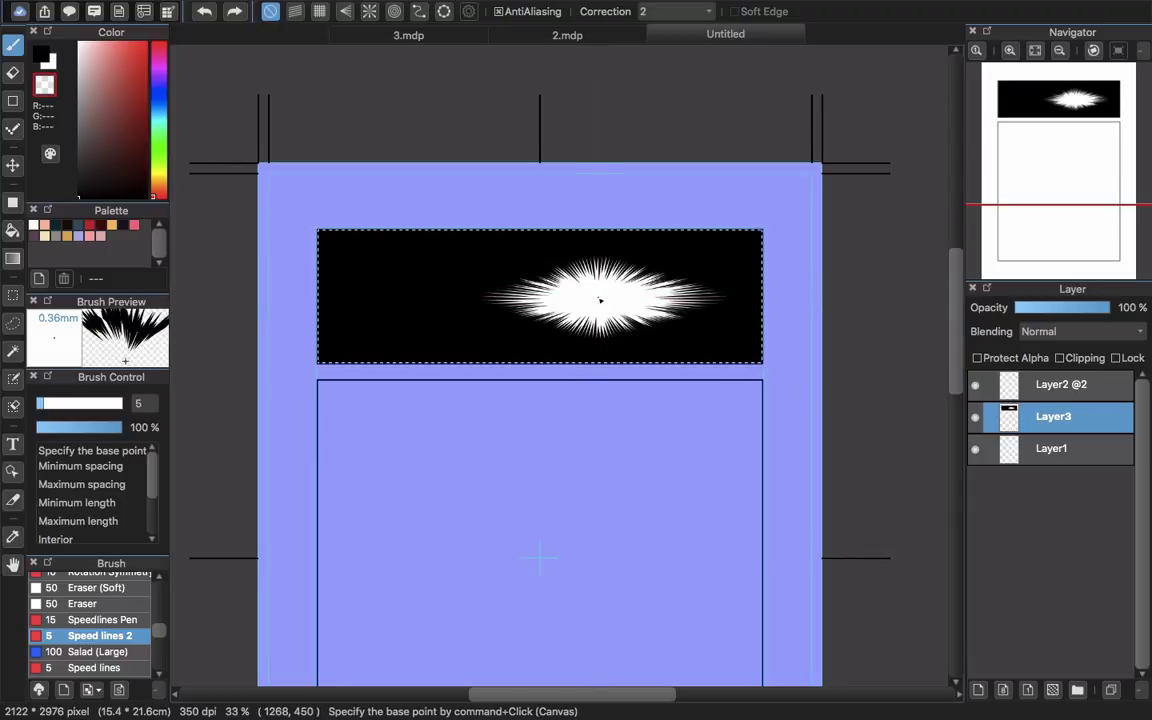
{"action": "left_click", "coordinate": [599, 297], "text": "super"}
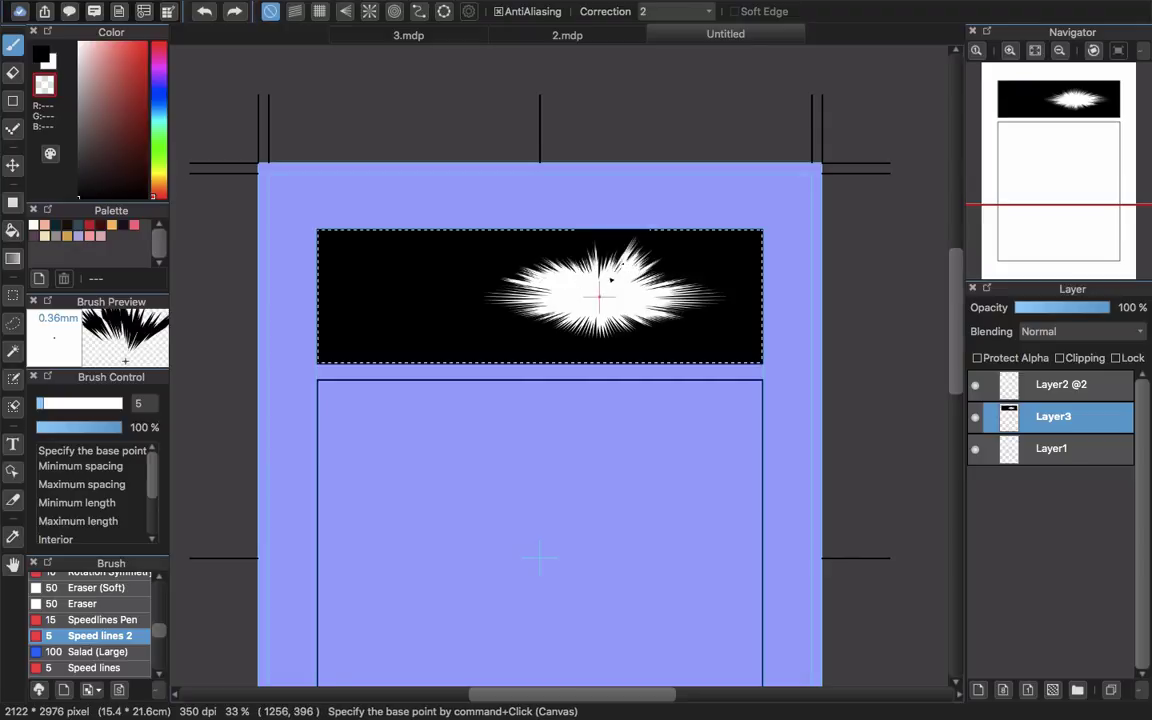
{"action": "mouse_move", "coordinate": [596, 292]}
{"action": "left_mouse_down"}
{"action": "mouse_move", "coordinate": [606, 263]}
{"action": "mouse_move", "coordinate": [554, 292]}
{"action": "mouse_move", "coordinate": [554, 266]}
{"action": "mouse_move", "coordinate": [550, 315]}
{"action": "left_mouse_up"}
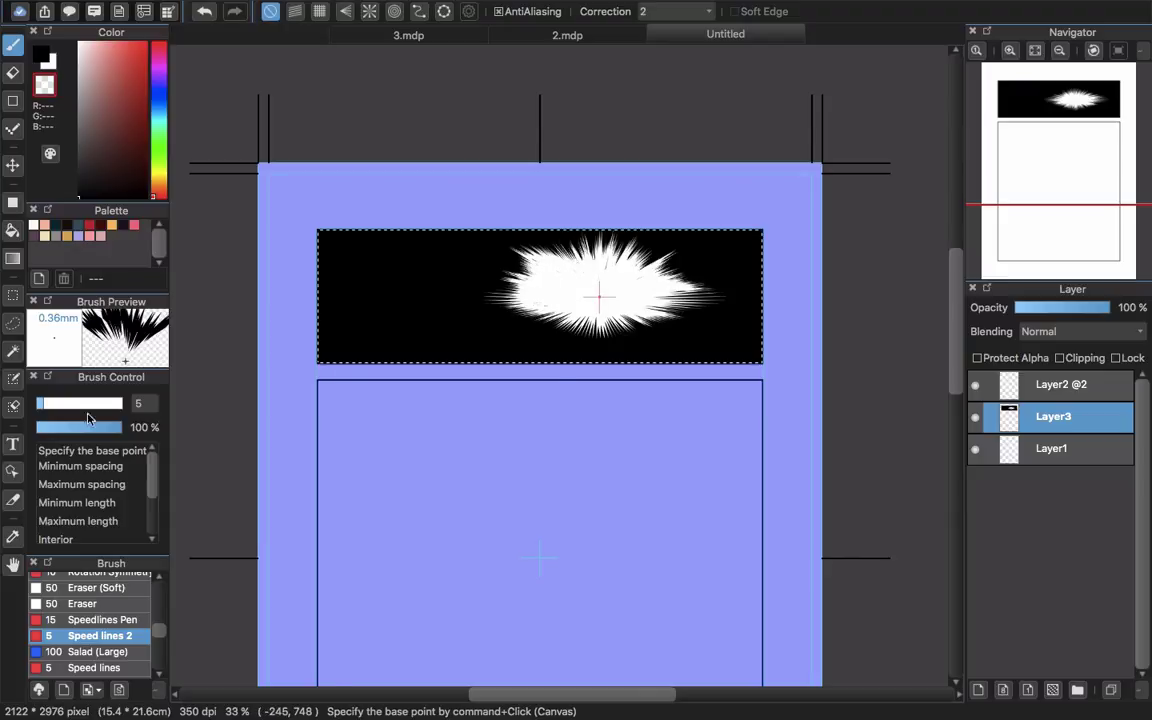
{"action": "key", "text": "bracketright"}
{"action": "key", "text": "bracketleft"}
{"action": "key", "text": "bracketleft"}
{"action": "key", "text": "bracketleft"}
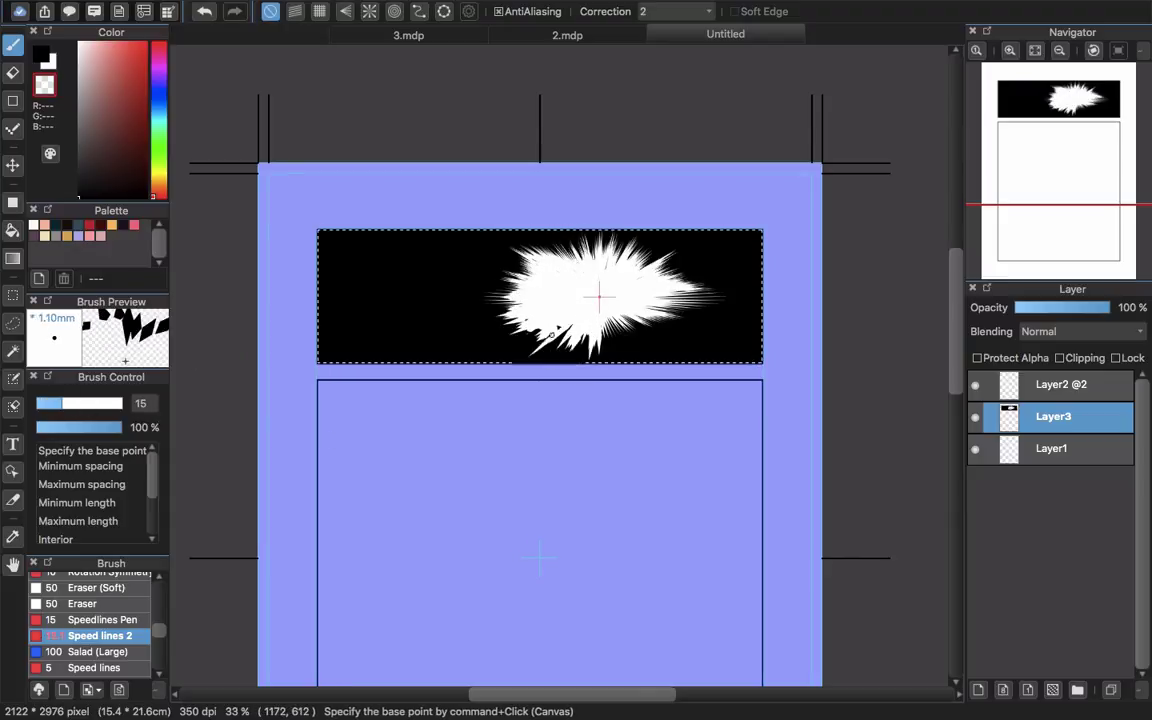
{"action": "key", "text": "super+z"}
{"action": "mouse_move", "coordinate": [550, 308]}
{"action": "left_mouse_down"}
{"action": "mouse_move", "coordinate": [580, 316]}
{"action": "mouse_move", "coordinate": [575, 300]}
{"action": "mouse_move", "coordinate": [605, 280]}
{"action": "mouse_move", "coordinate": [595, 262]}
{"action": "mouse_move", "coordinate": [600, 296]}
{"action": "mouse_move", "coordinate": [570, 225]}
{"action": "left_mouse_up"}
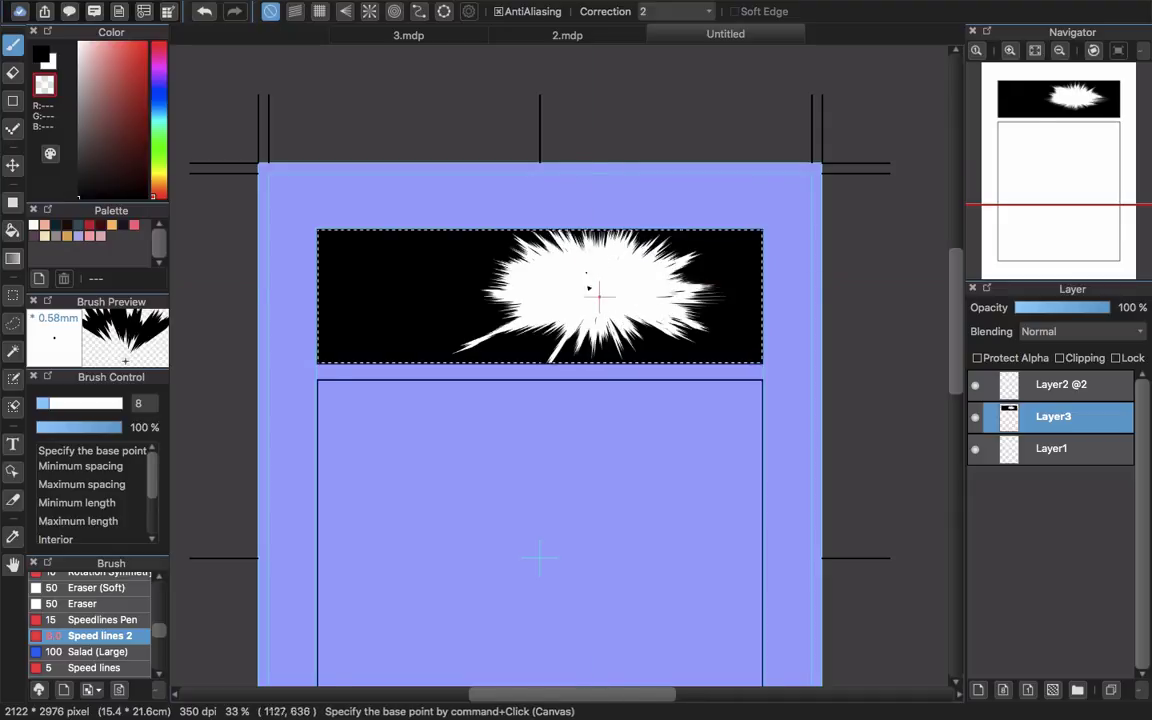
{"action": "key", "text": "super+d"}
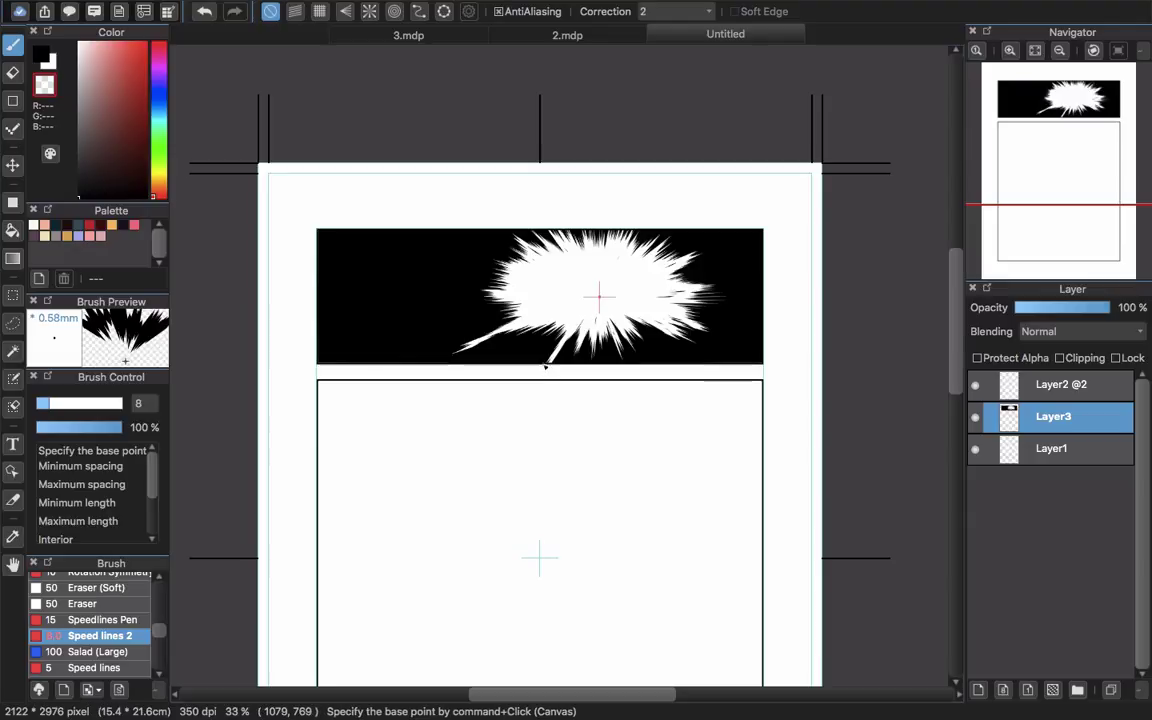